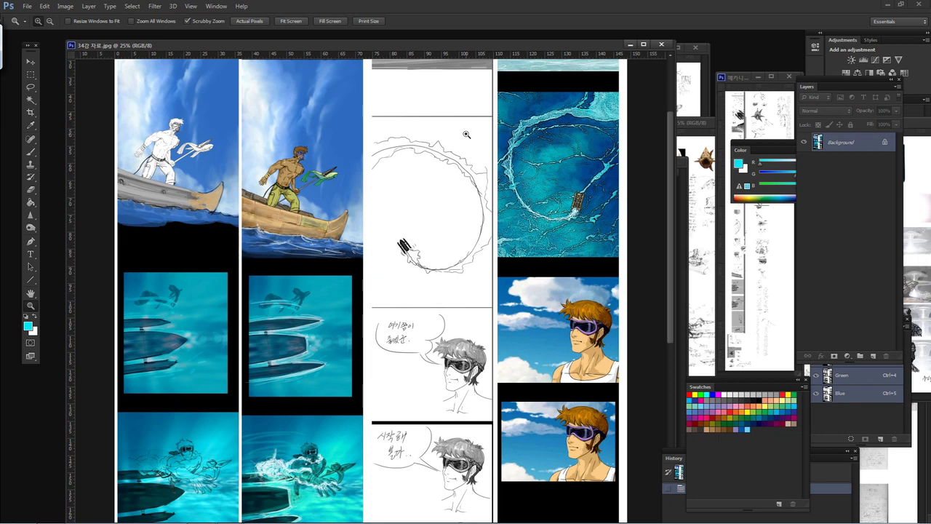
# Look over the sketched and coloured comic panels side by side, from the shirt and shoes down to the underwater scenes
pyautogui.moveTo(439, 143); pyautogui.dragTo(441, 205)
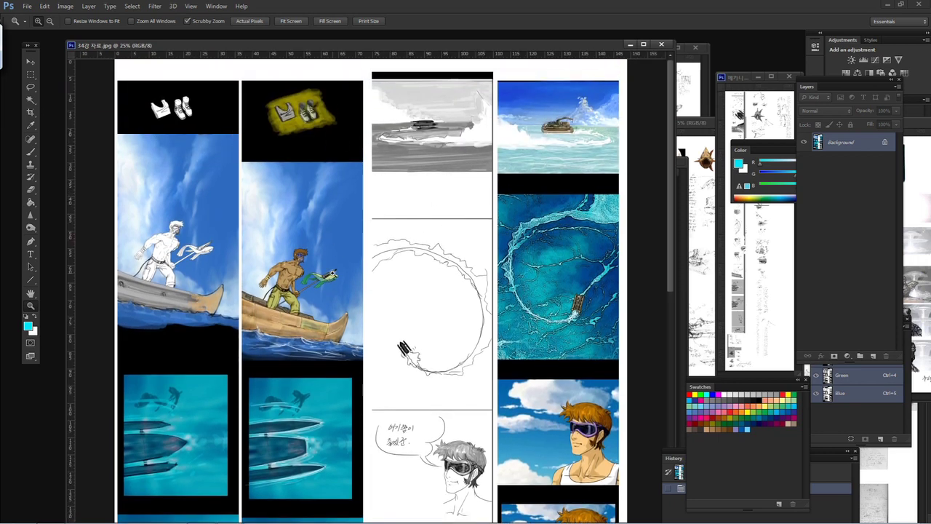
pyautogui.scroll(-5, 333, 276)
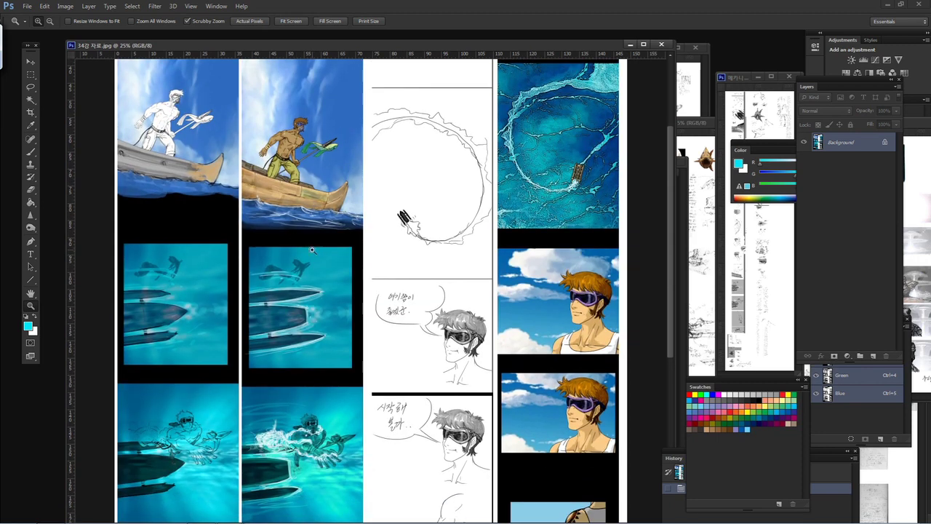
pyautogui.scroll(5, 324, 169)
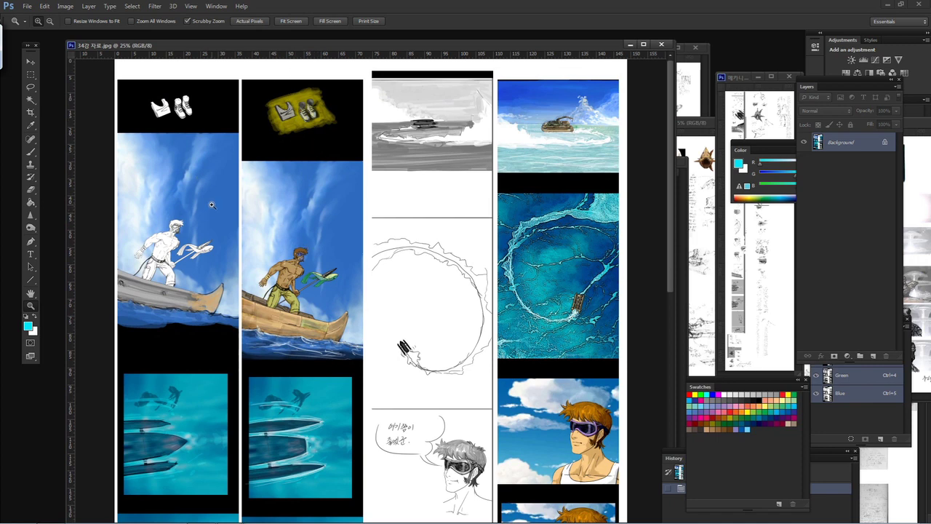
pyautogui.moveTo(311, 248); pyautogui.dragTo(324, 150)
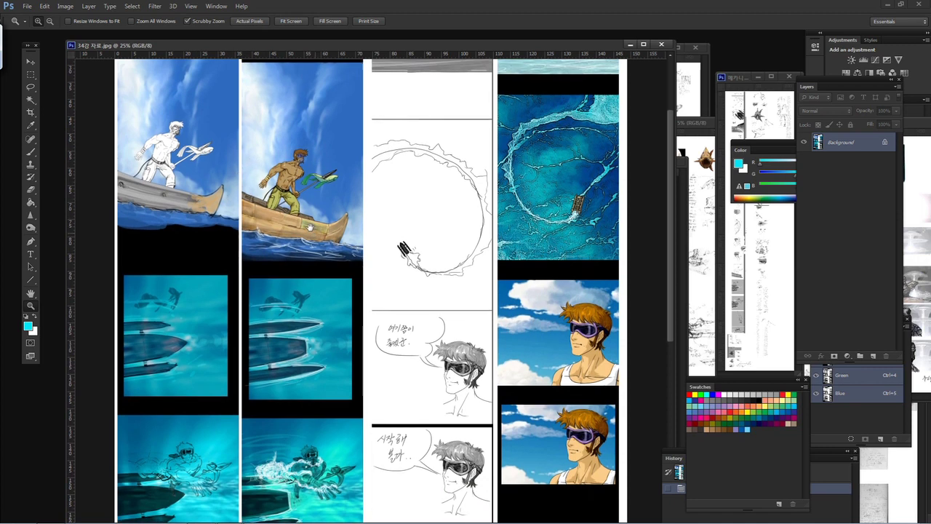
pyautogui.scroll(-5, 311, 228)
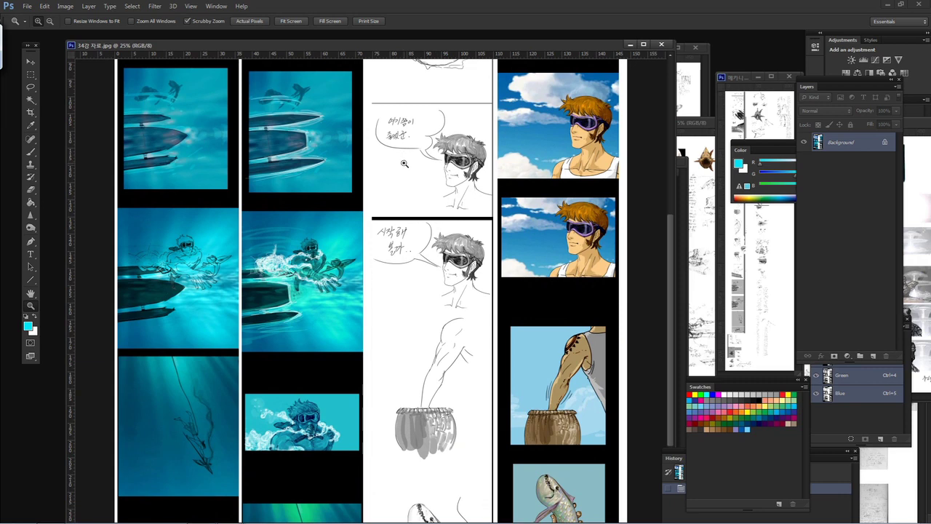
pyautogui.scroll(7, 404, 163)
pyautogui.hotkey('ctrl', 'r')
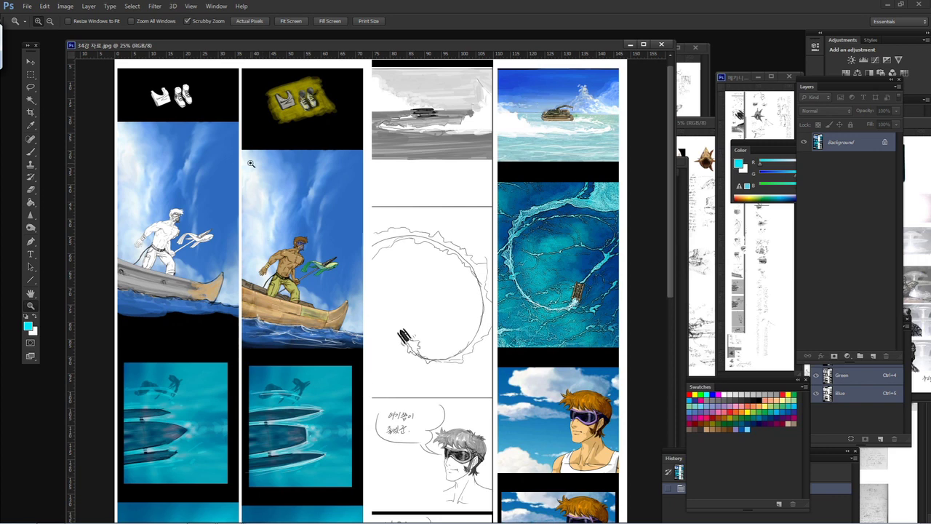
# Zoom in to 66.7% on the line-art and coloured panels of the man standing on the boat
pyautogui.click(208, 260)
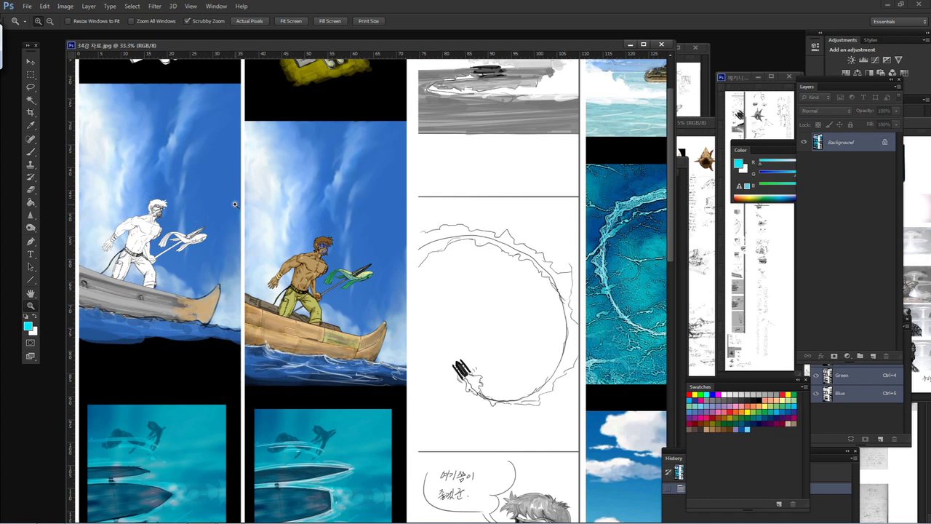
pyautogui.click(304, 290)
pyautogui.click(303, 291)
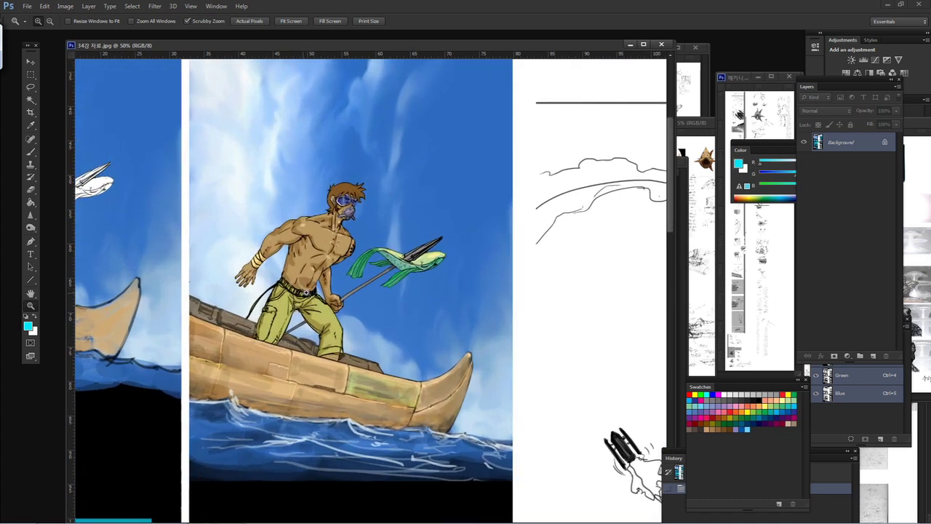
pyautogui.moveTo(283, 276); pyautogui.dragTo(482, 254)
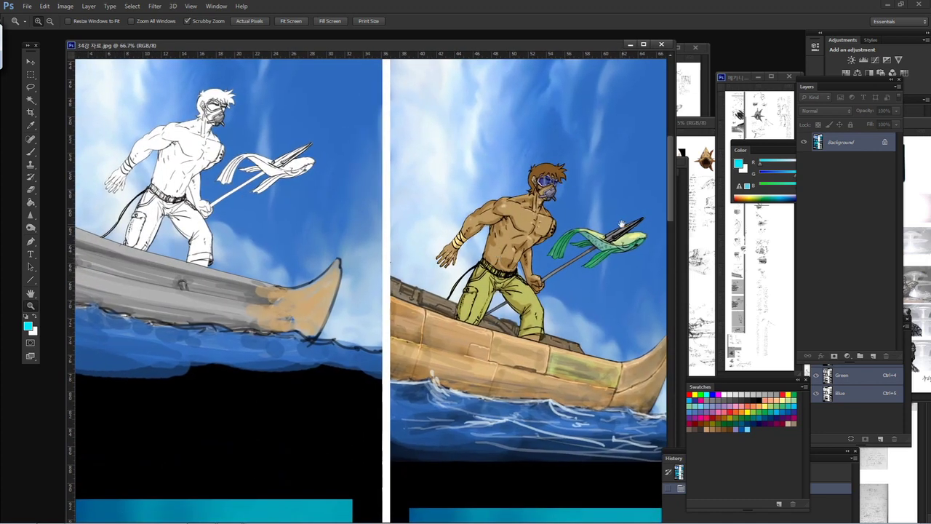
# Widen the document window and move the Swatches and History panels aside, clear of the two boat panels
pyautogui.moveTo(676, 244); pyautogui.dragTo(791, 244)
pyautogui.moveTo(529, 225); pyautogui.dragTo(554, 232)
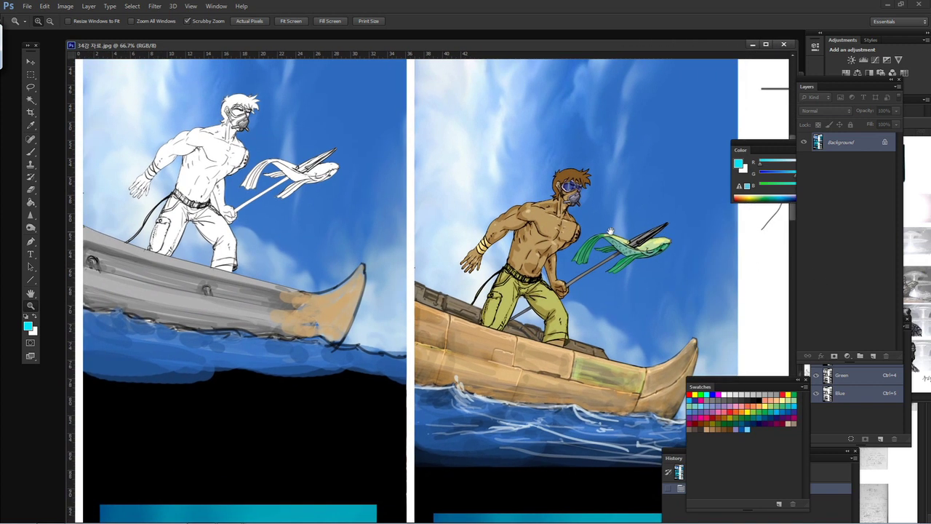
pyautogui.moveTo(460, 244); pyautogui.dragTo(451, 298)
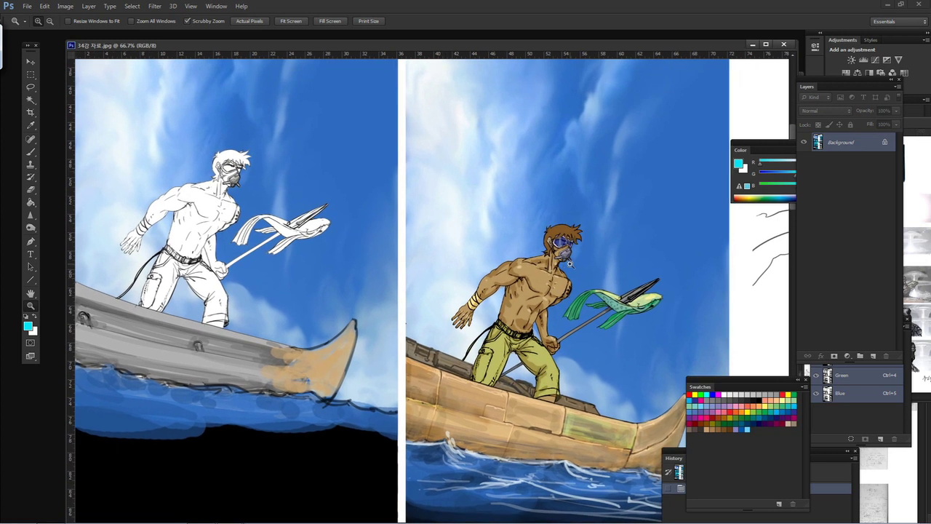
pyautogui.moveTo(540, 282); pyautogui.dragTo(534, 228)
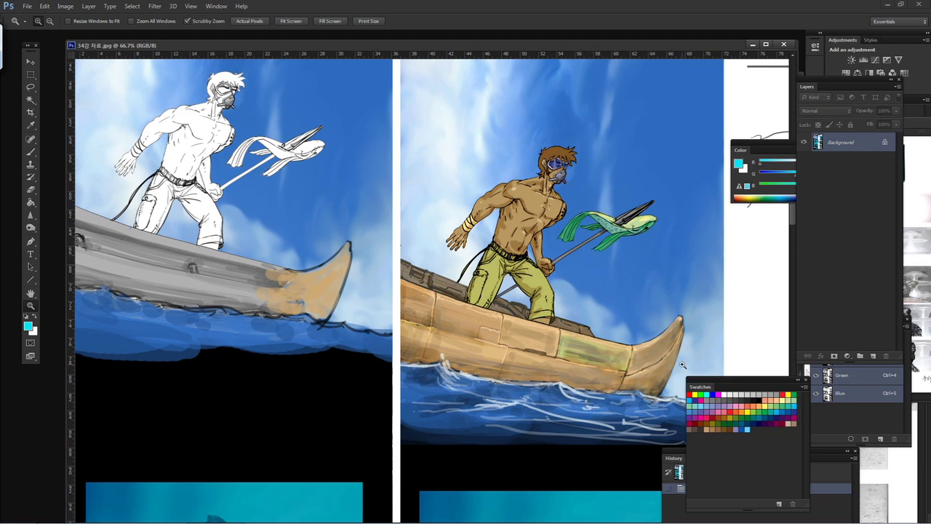
pyautogui.moveTo(711, 380); pyautogui.dragTo(792, 357)
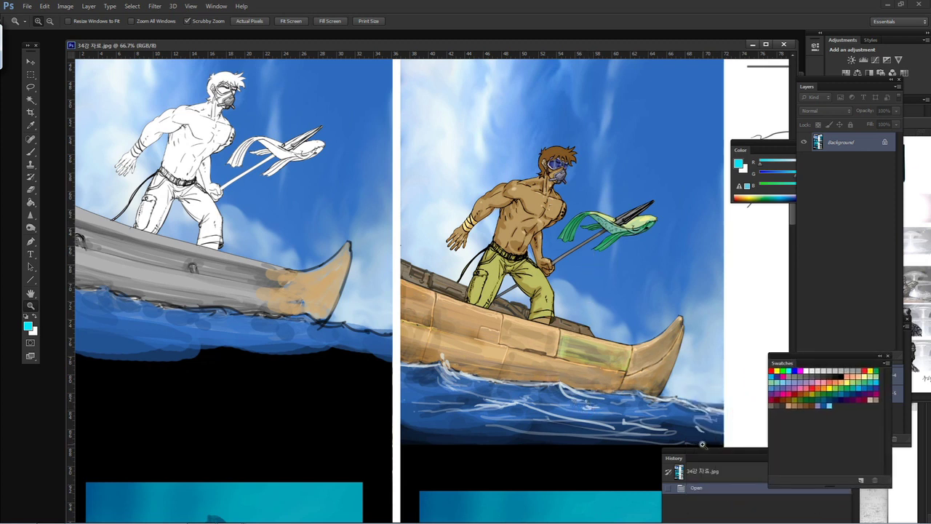
pyautogui.moveTo(701, 454); pyautogui.dragTo(804, 435)
pyautogui.moveTo(799, 435); pyautogui.dragTo(799, 436)
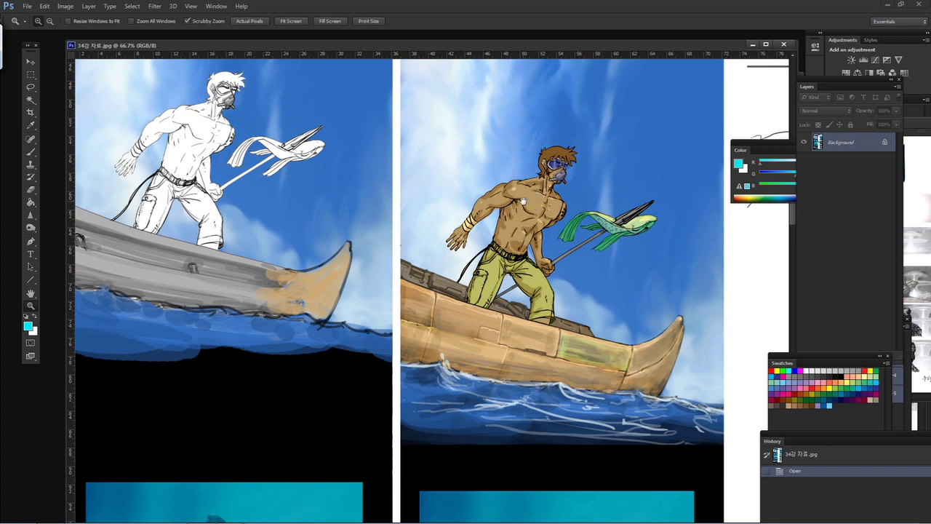
# Compare the line-art and coloured boat panels, including the sky and the shirt-and-shoes panels above them
pyautogui.moveTo(513, 230); pyautogui.dragTo(526, 254)
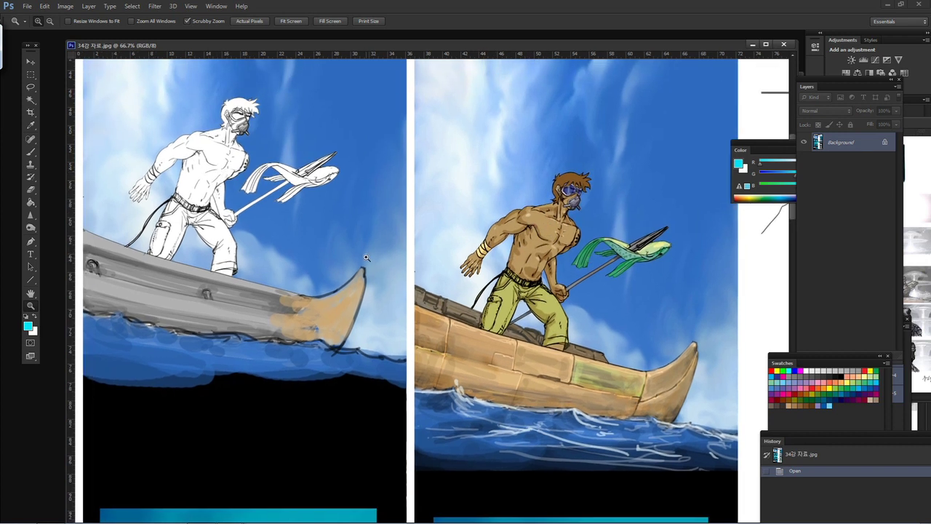
pyautogui.moveTo(357, 248); pyautogui.dragTo(366, 322)
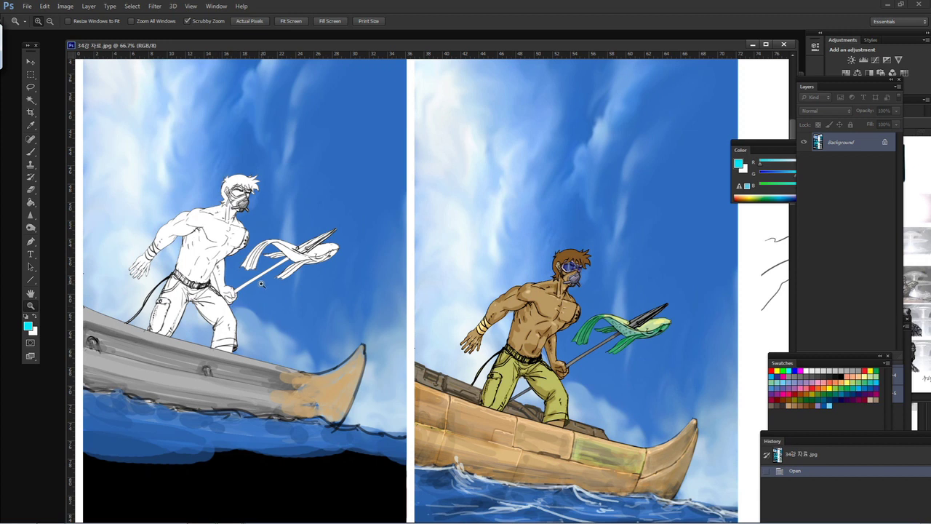
pyautogui.scroll(-3, 259, 218)
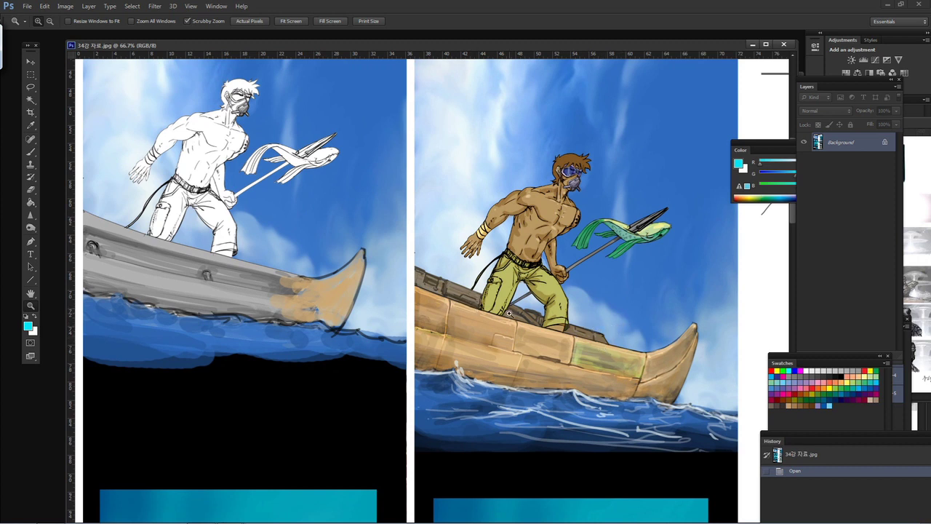
pyautogui.scroll(10, 494, 229)
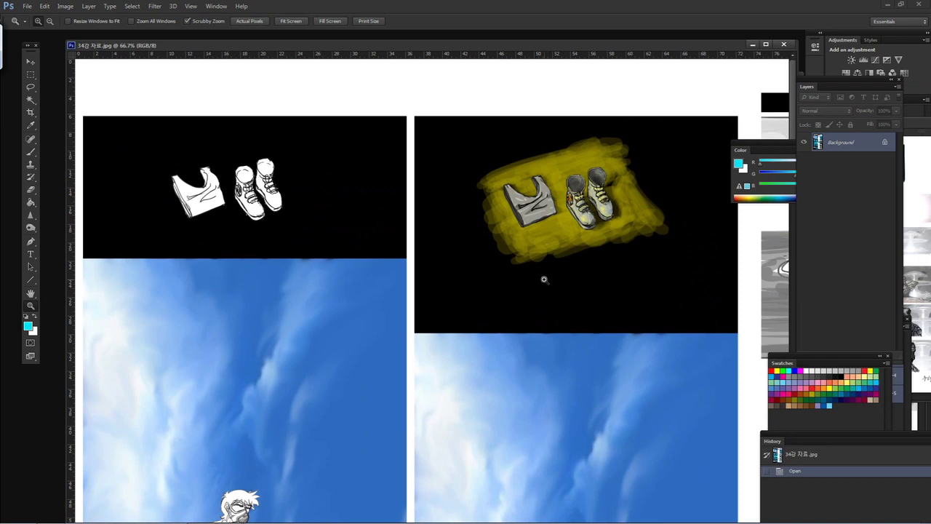
pyautogui.scroll(-10, 520, 291)
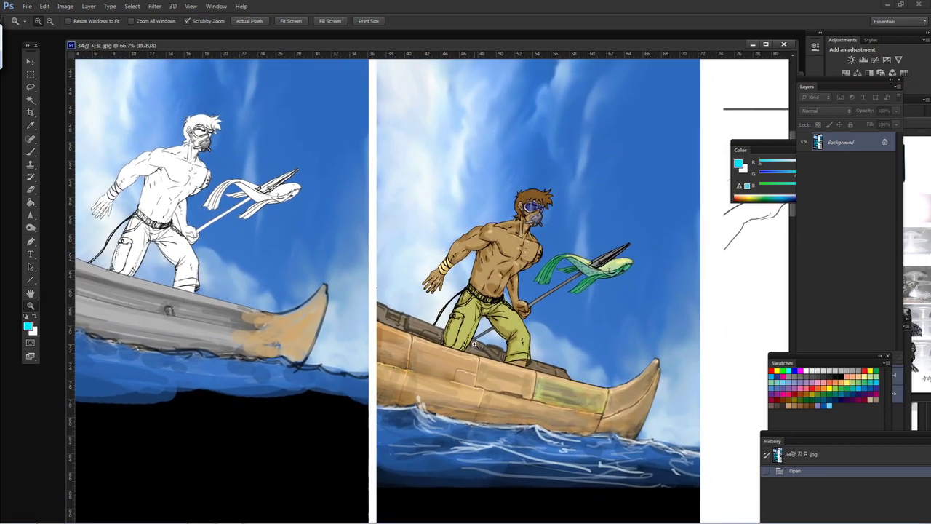
pyautogui.scroll(10, 507, 249)
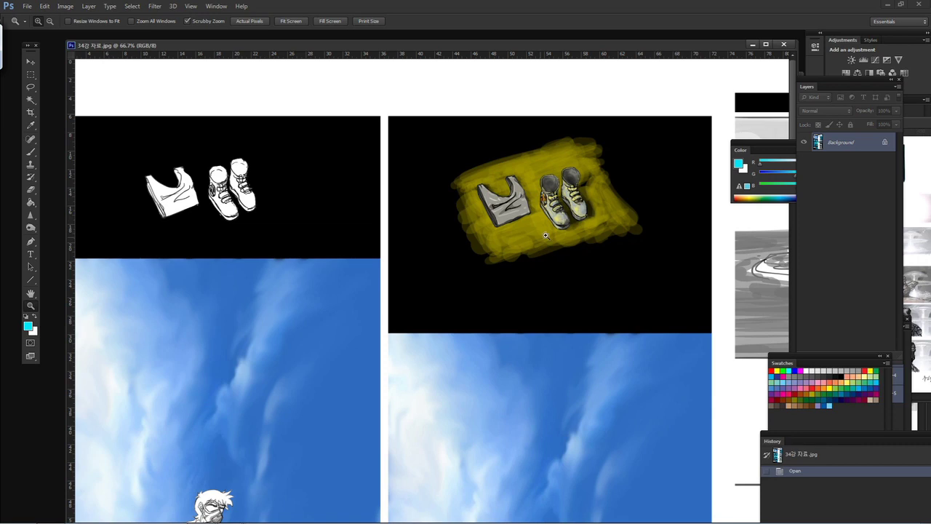
# Compare both versions of the underwater hull and swimming diver panels, checking them against the boat scene above
pyautogui.moveTo(516, 283); pyautogui.dragTo(509, 141)
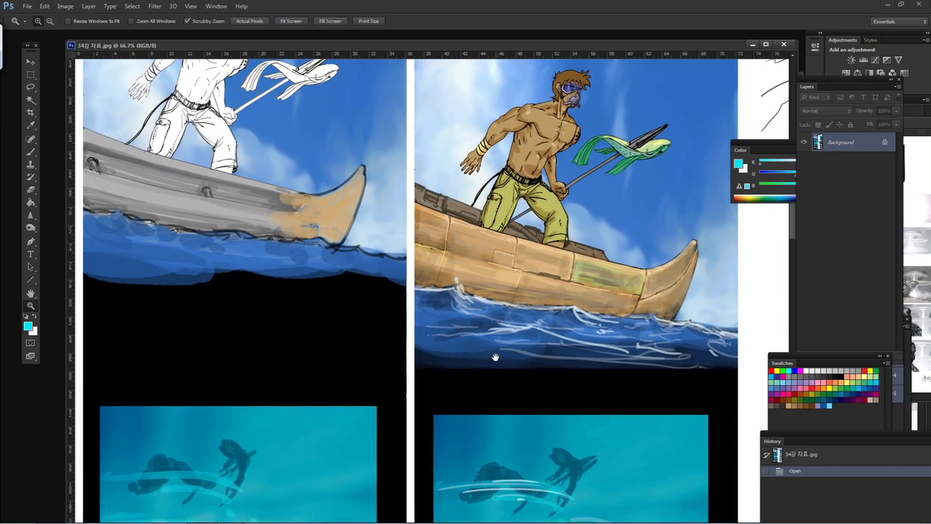
pyautogui.moveTo(495, 357); pyautogui.dragTo(507, 239)
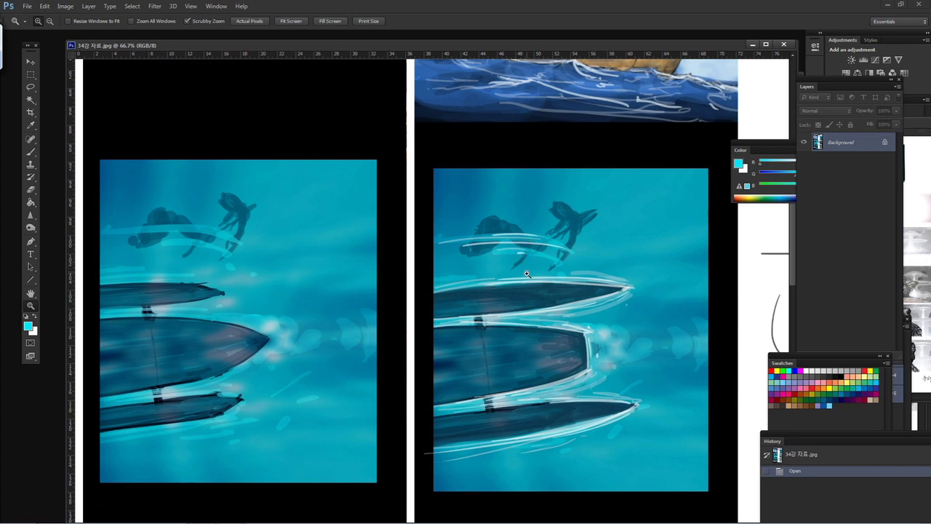
pyautogui.moveTo(529, 274); pyautogui.dragTo(531, 233)
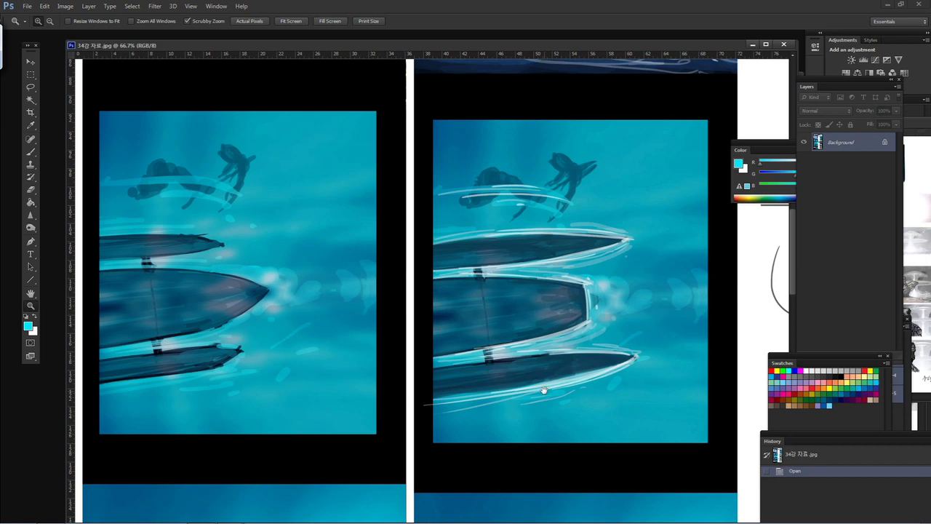
pyautogui.scroll(-10, 544, 390)
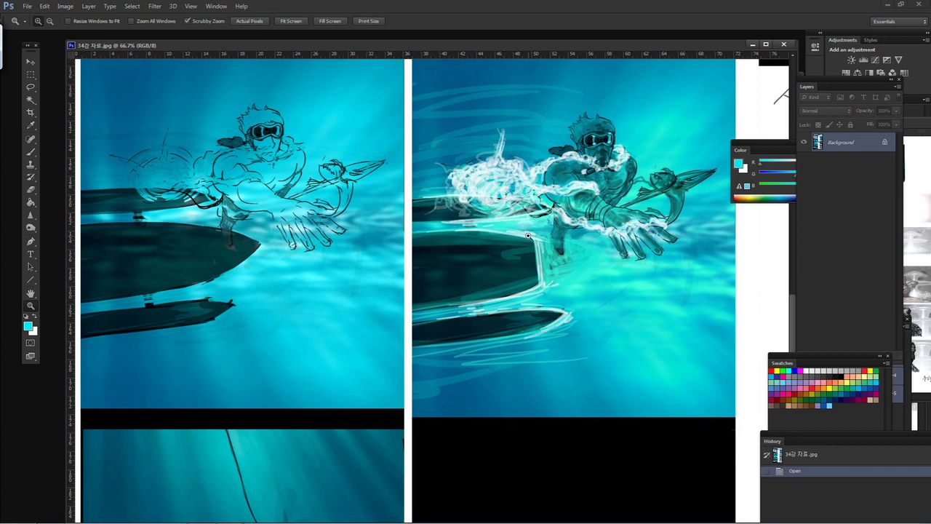
pyautogui.scroll(2, 575, 313)
pyautogui.scroll(1, 583, 326)
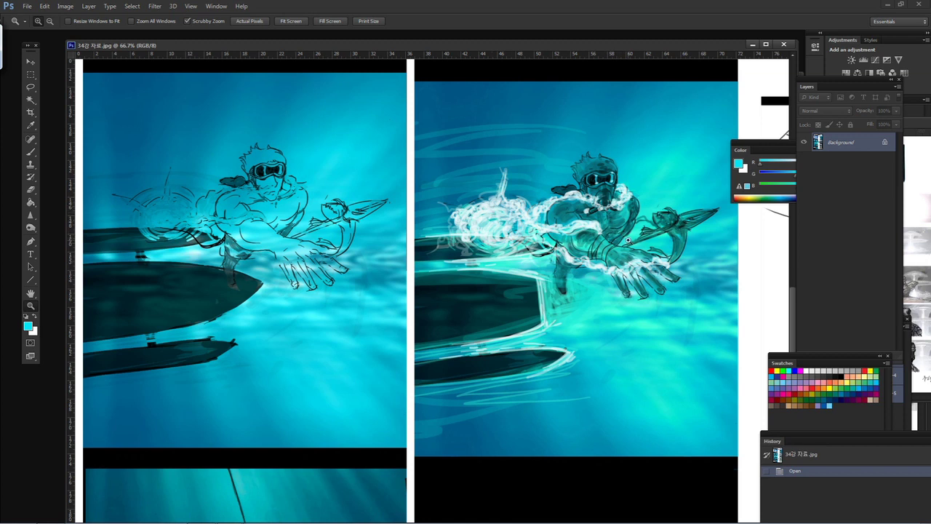
pyautogui.moveTo(599, 159); pyautogui.dragTo(572, 369)
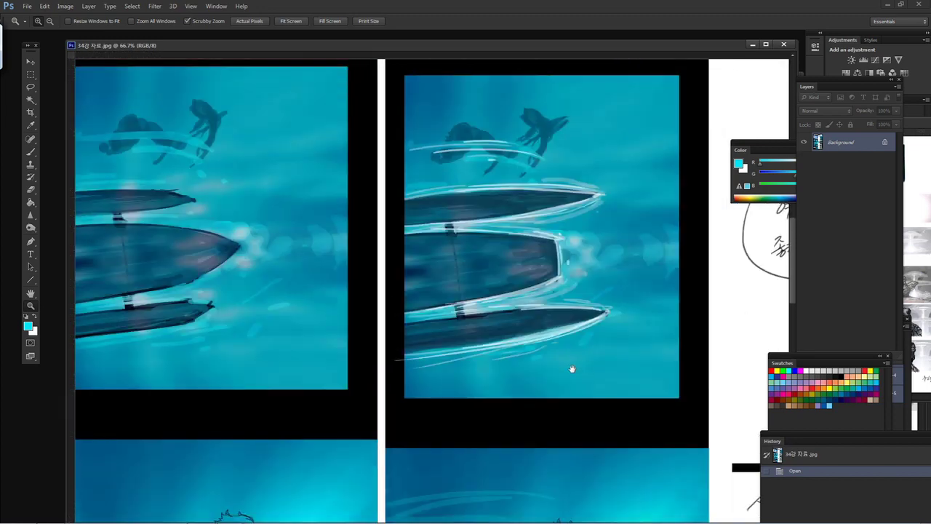
pyautogui.scroll(5, 572, 369)
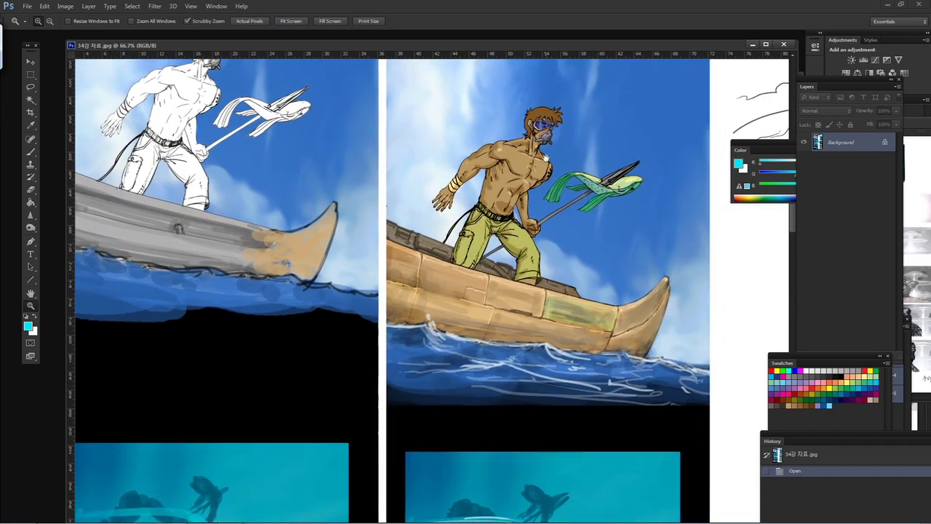
pyautogui.scroll(-5, 540, 337)
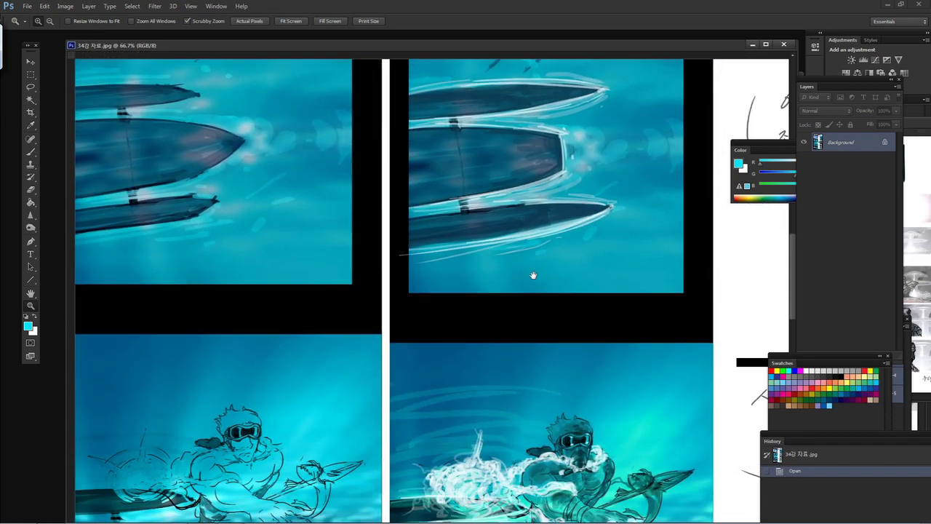
pyautogui.scroll(-3, 533, 275)
pyautogui.hotkey('ctrl', 'r')
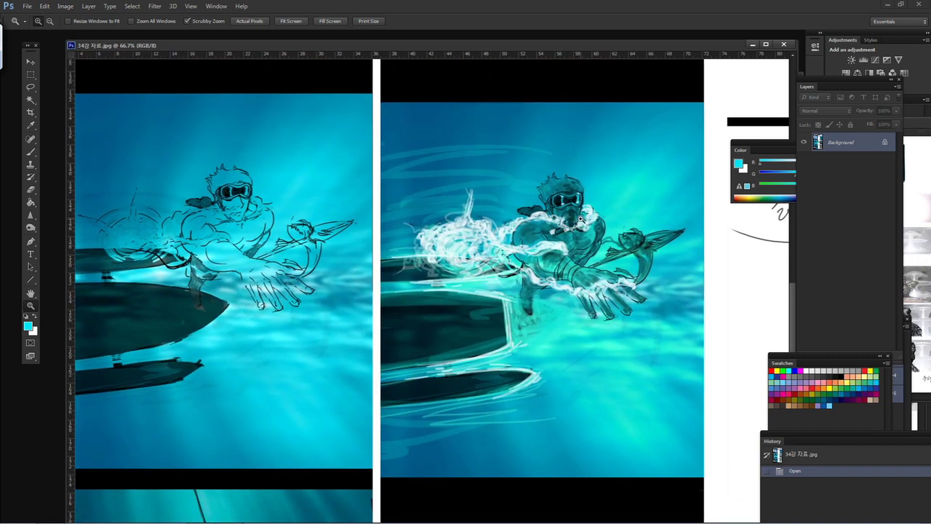
# Examine the masked diver close-up at up to 100% zoom, then at 50% beside the neighbouring underwater panels
pyautogui.scroll(-5, 547, 243)
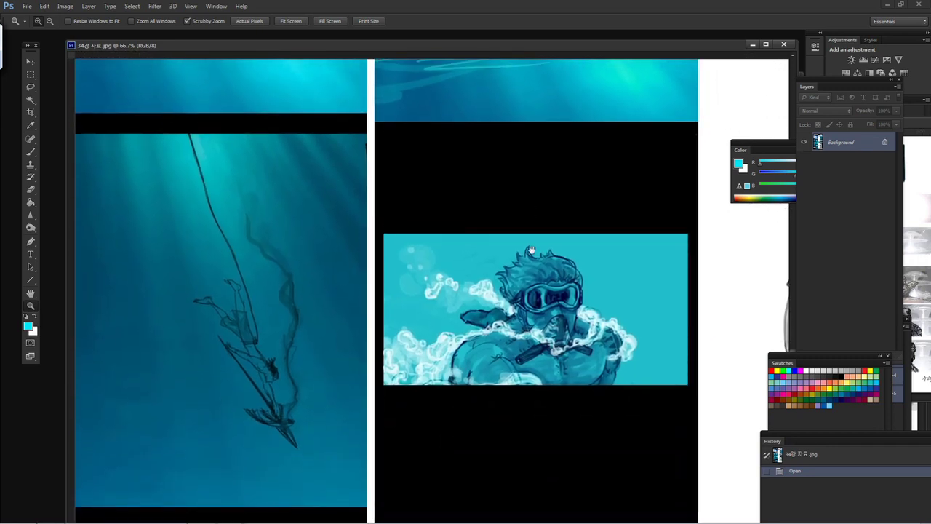
pyautogui.scroll(-1, 532, 251)
pyautogui.moveTo(565, 207); pyautogui.dragTo(534, 404)
pyautogui.moveTo(500, 351); pyautogui.dragTo(524, 176)
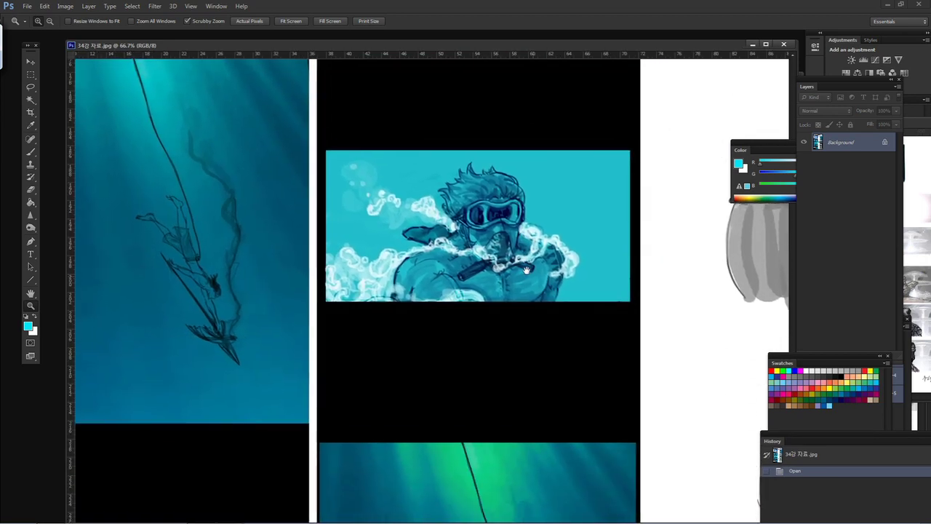
pyautogui.click(398, 274)
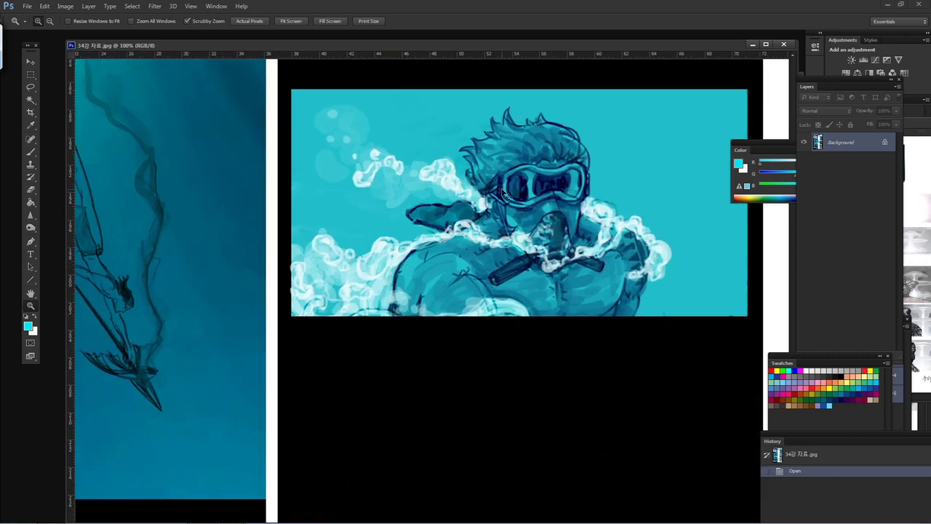
pyautogui.hotkey('ctrl', '-')
pyautogui.hotkey('ctrl', '-')
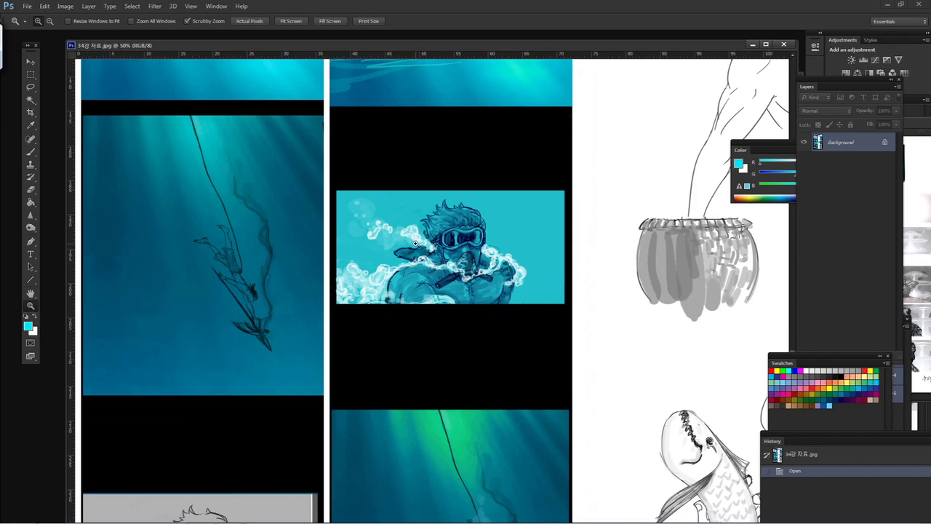
pyautogui.scroll(5, 466, 302)
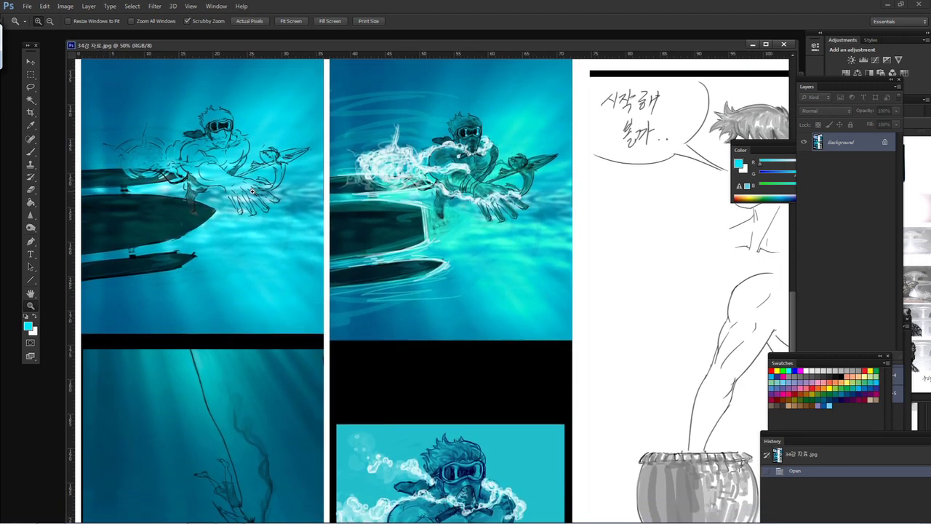
pyautogui.scroll(-3, 245, 246)
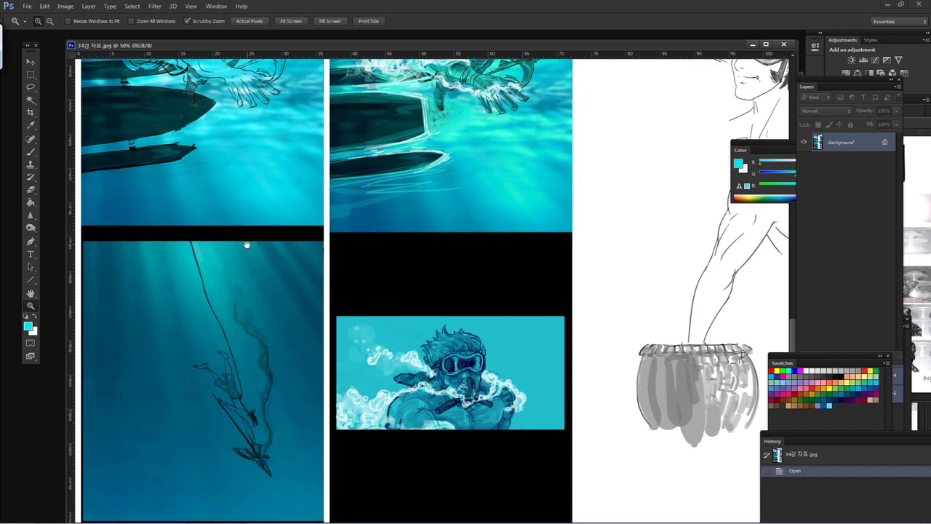
# Compare the grey sketch and coloured close-ups of the masked diver, together with both versions of the descending diver panel
pyautogui.scroll(4, 422, 434)
pyautogui.scroll(-4, 436, 359)
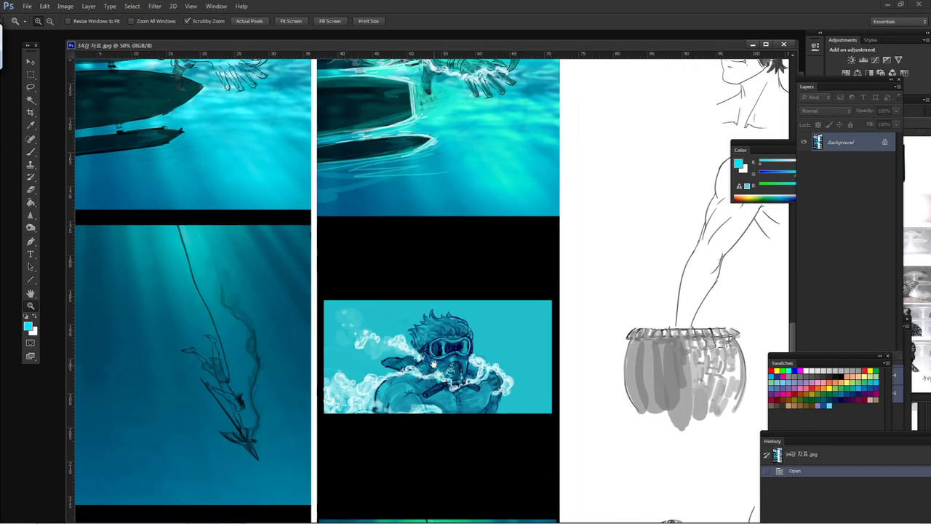
pyautogui.scroll(-4, 435, 364)
pyautogui.scroll(-4, 430, 253)
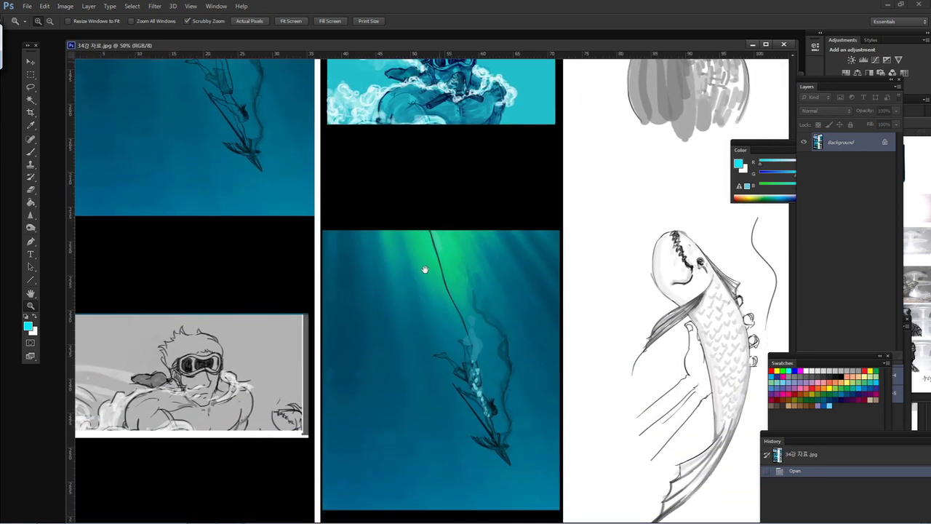
pyautogui.moveTo(437, 258); pyautogui.dragTo(475, 200)
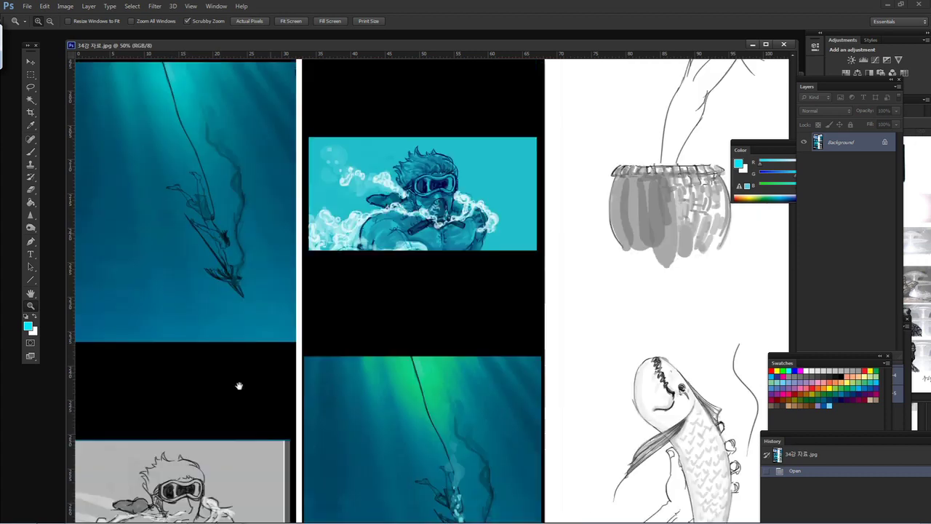
pyautogui.moveTo(265, 218); pyautogui.dragTo(239, 385)
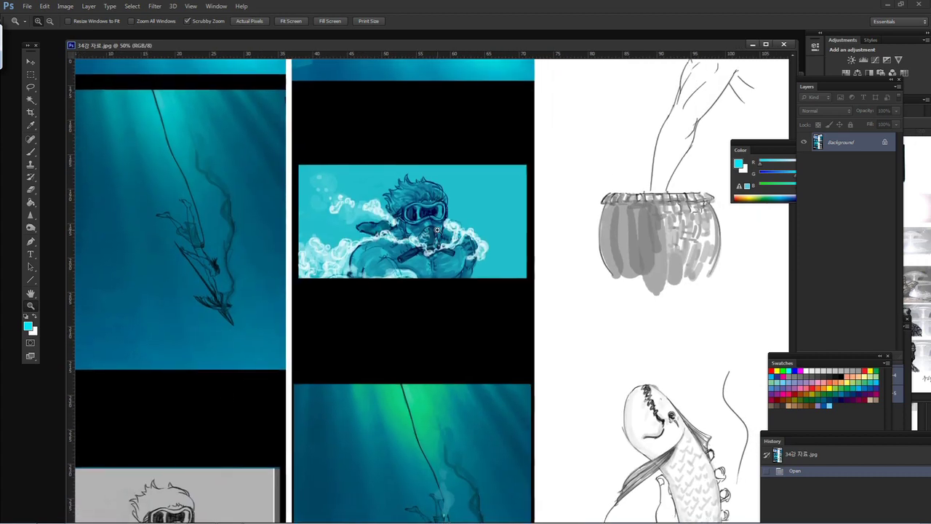
pyautogui.moveTo(444, 168); pyautogui.dragTo(422, 349)
# Check the blue and green-lit descending diver panels against the coloured diver close-up and the underwater hull panels above
pyautogui.scroll(5, 422, 349)
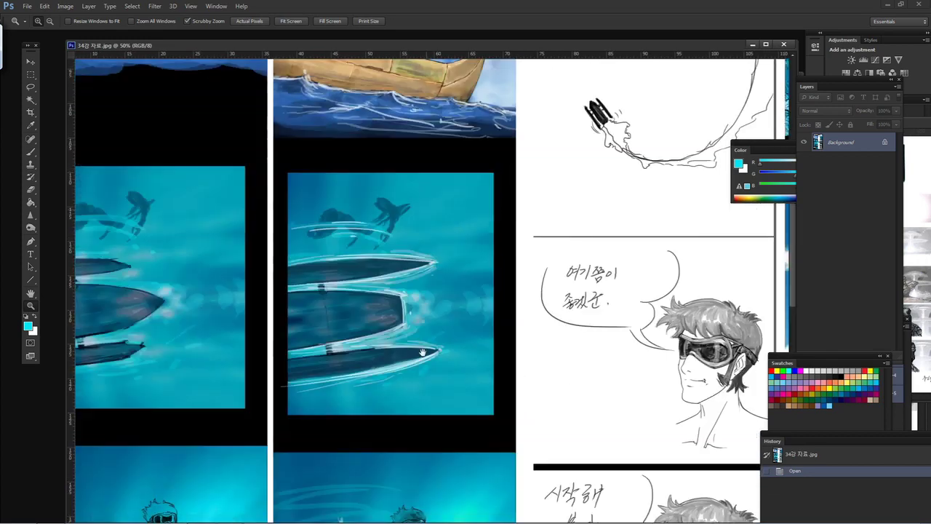
pyautogui.scroll(-5, 424, 358)
pyautogui.scroll(-8, 422, 358)
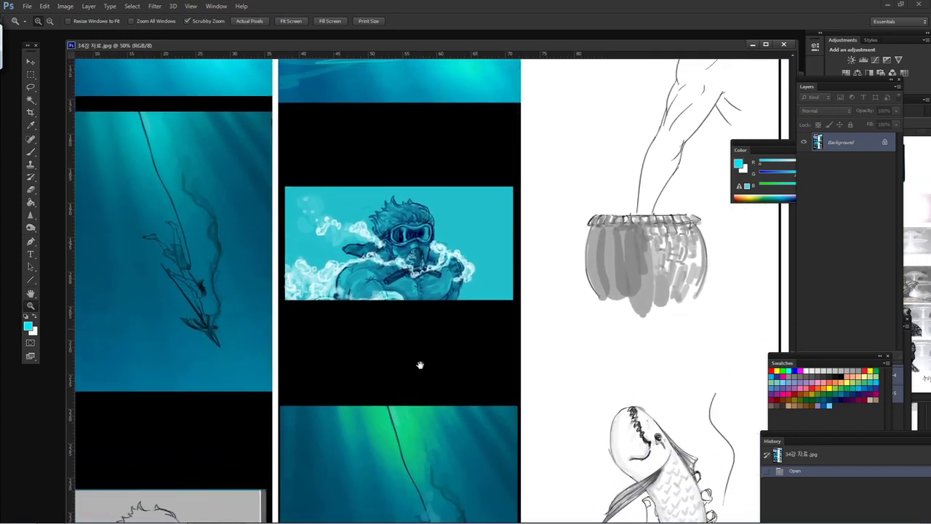
pyautogui.scroll(2, 422, 366)
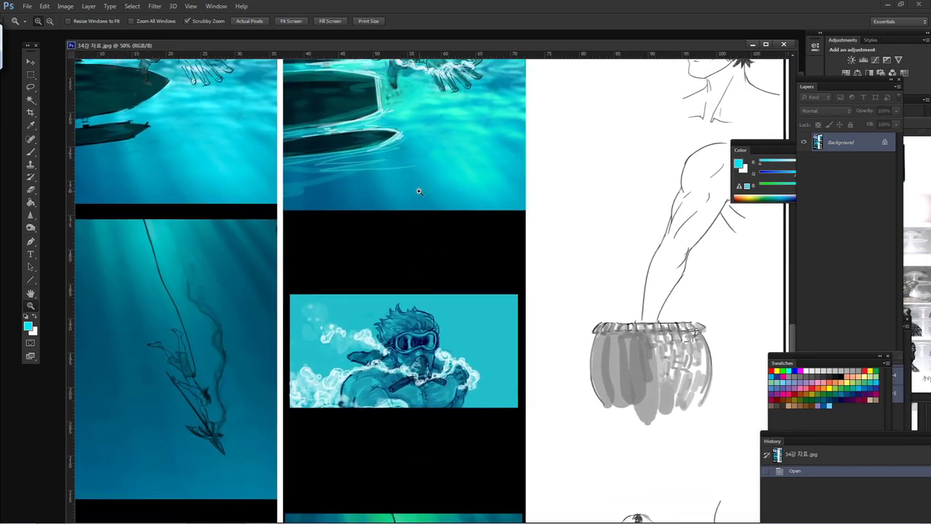
pyautogui.scroll(-1, 429, 351)
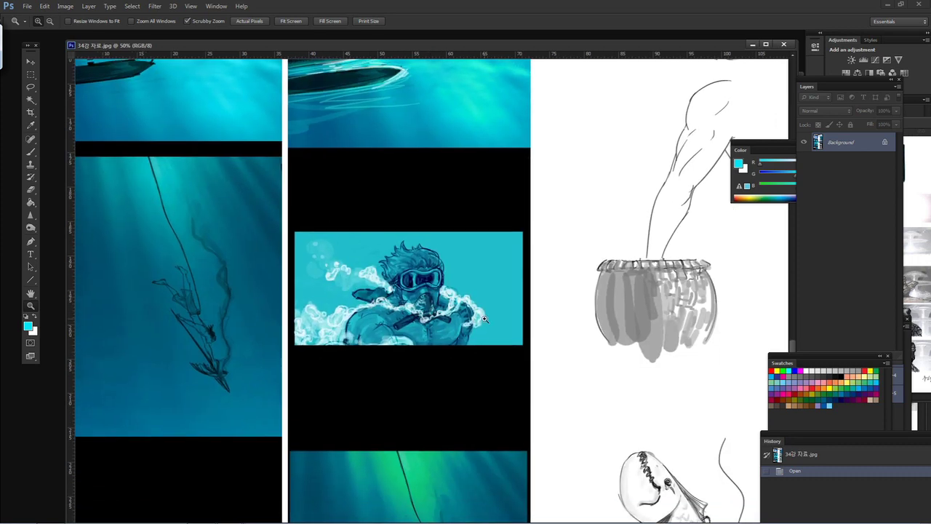
pyautogui.moveTo(430, 381); pyautogui.dragTo(422, 179)
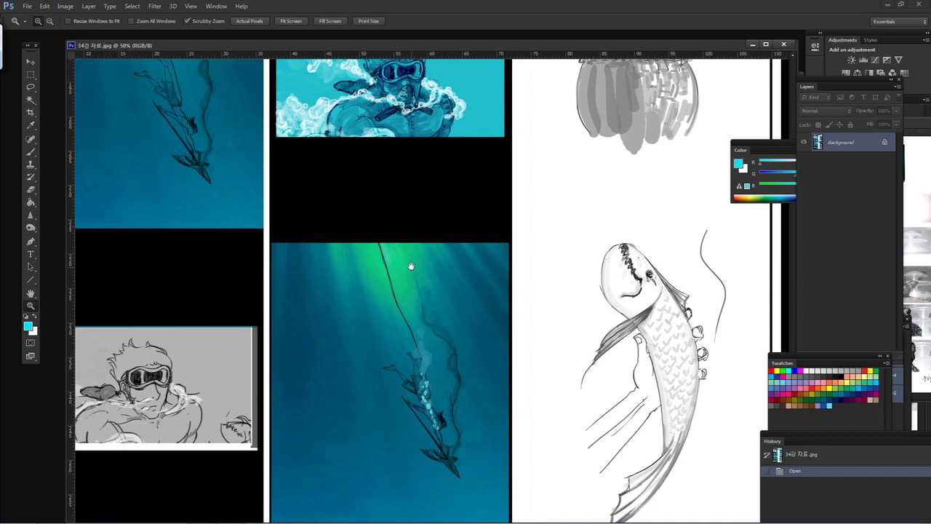
pyautogui.scroll(1, 411, 266)
pyautogui.scroll(2, 465, 332)
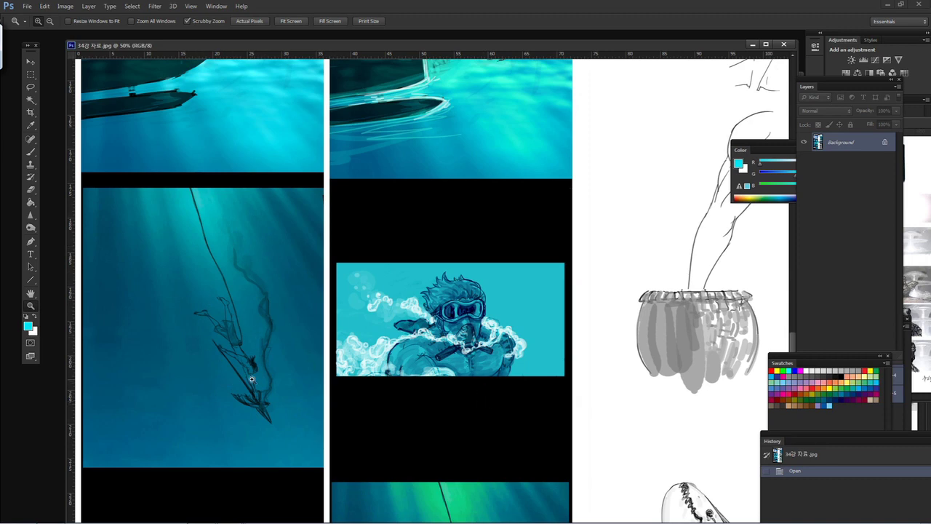
pyautogui.moveTo(448, 451); pyautogui.dragTo(398, 185)
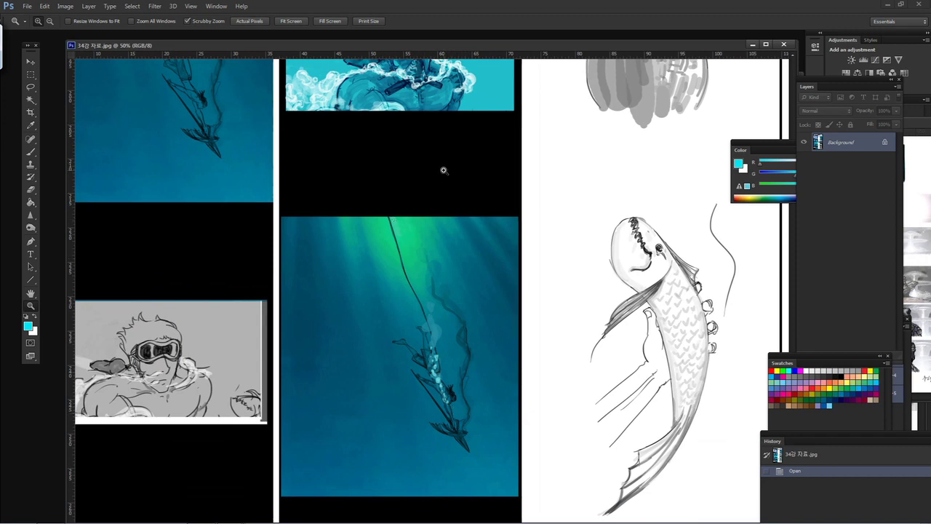
pyautogui.moveTo(491, 106); pyautogui.dragTo(454, 239)
# Bring the sea-and-ship panels at the page's top into view and move the Color panel clear of the coloured version
pyautogui.scroll(15, 454, 240)
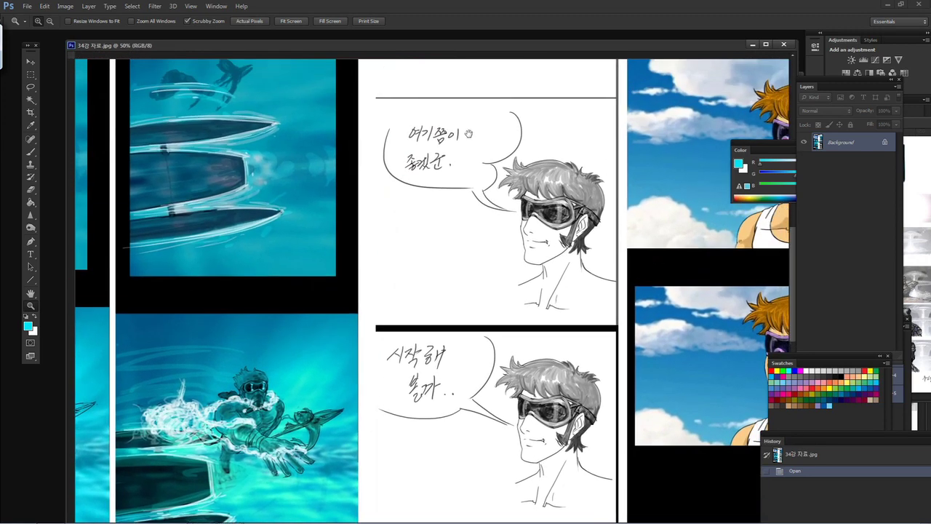
pyautogui.hotkey('ctrl', 'r')
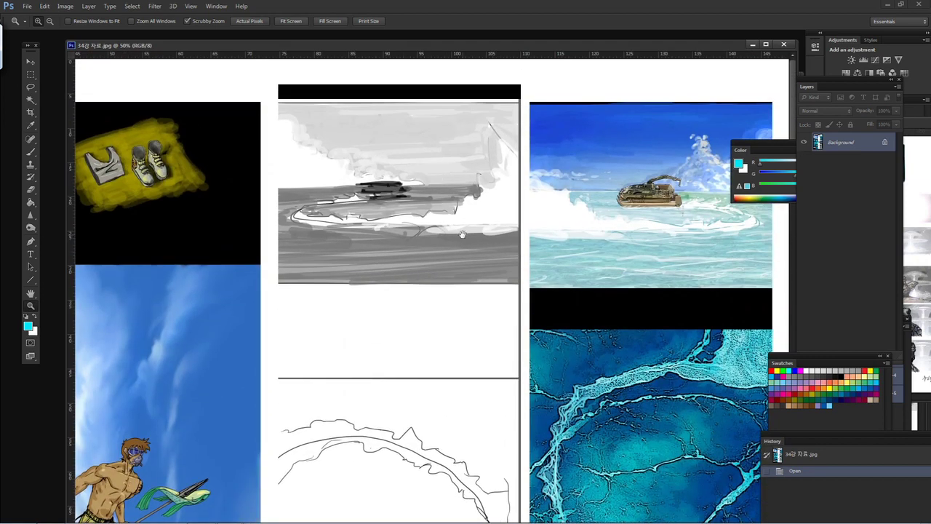
pyautogui.moveTo(745, 149); pyautogui.dragTo(837, 186)
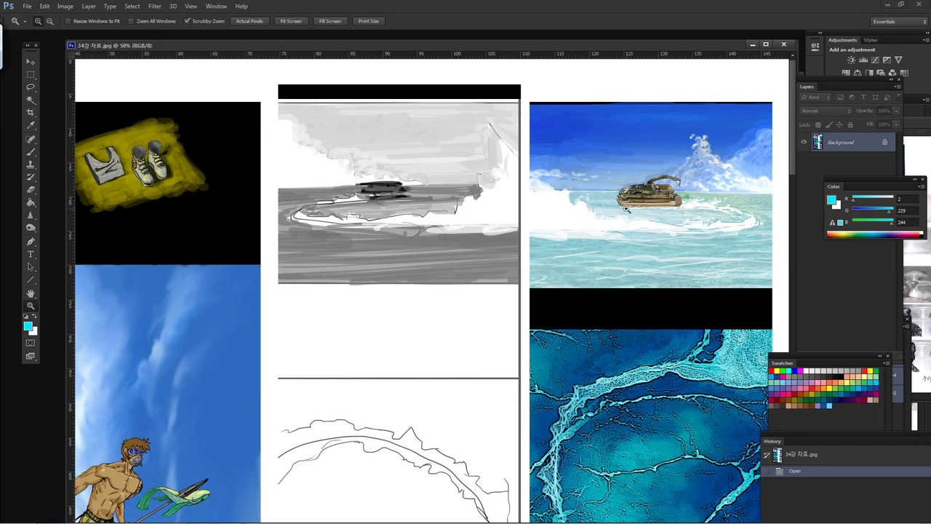
# Compare the sketch and coloured versions of the ship at sea and of the overhead circular wake panel
pyautogui.scroll(-5, 601, 349)
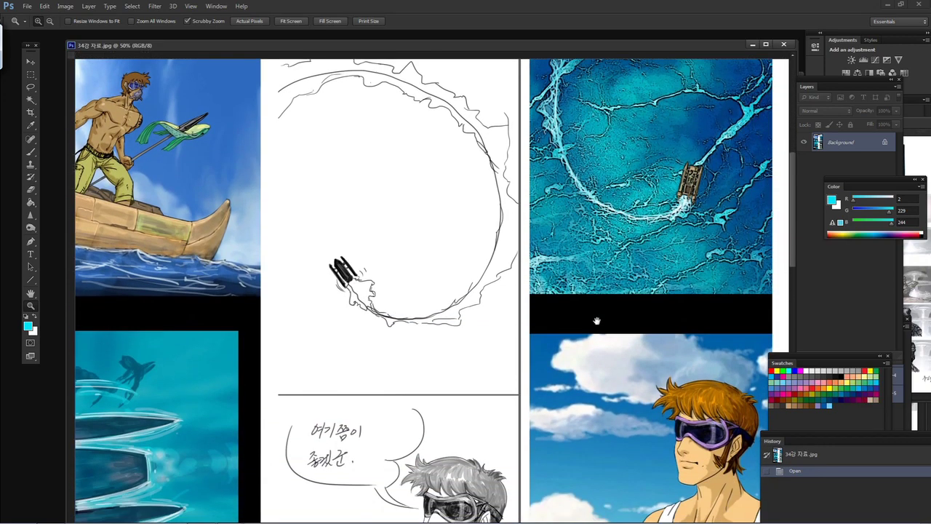
pyautogui.scroll(5, 603, 295)
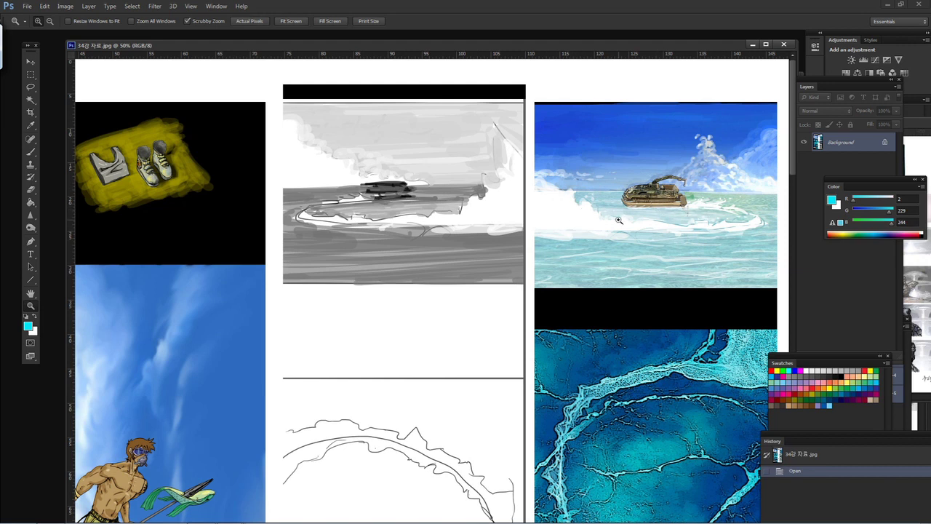
pyautogui.moveTo(624, 352)
pyautogui.mouseDown()
pyautogui.moveTo(620, 299)
pyautogui.moveTo(618, 338)
pyautogui.mouseUp()
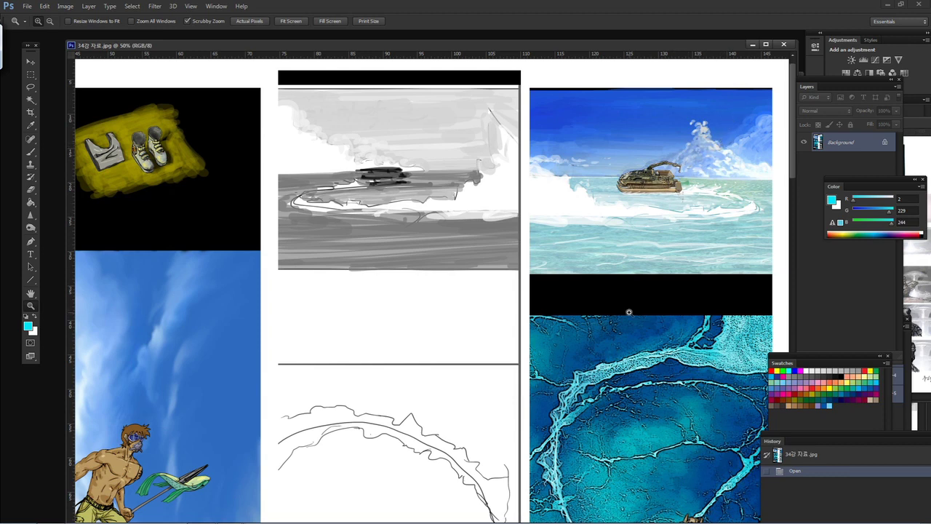
pyautogui.scroll(-5, 615, 223)
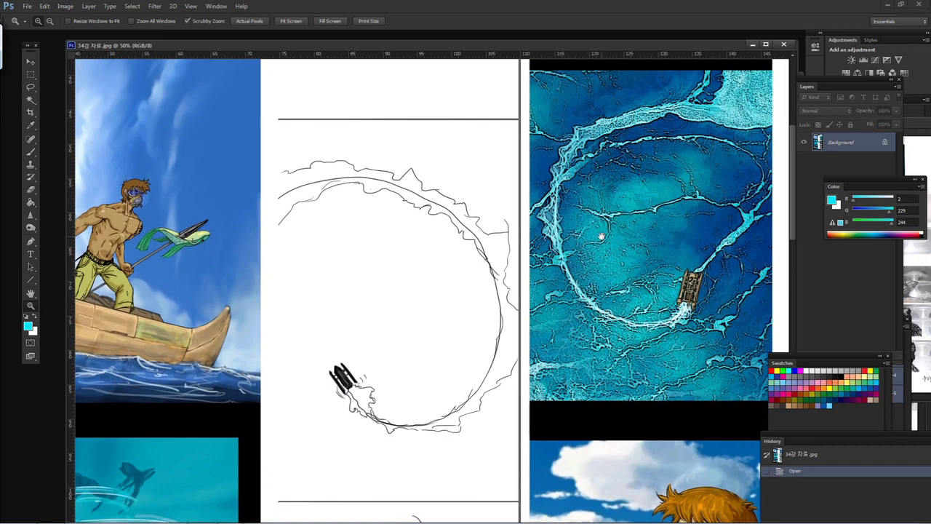
pyautogui.scroll(1, 623, 233)
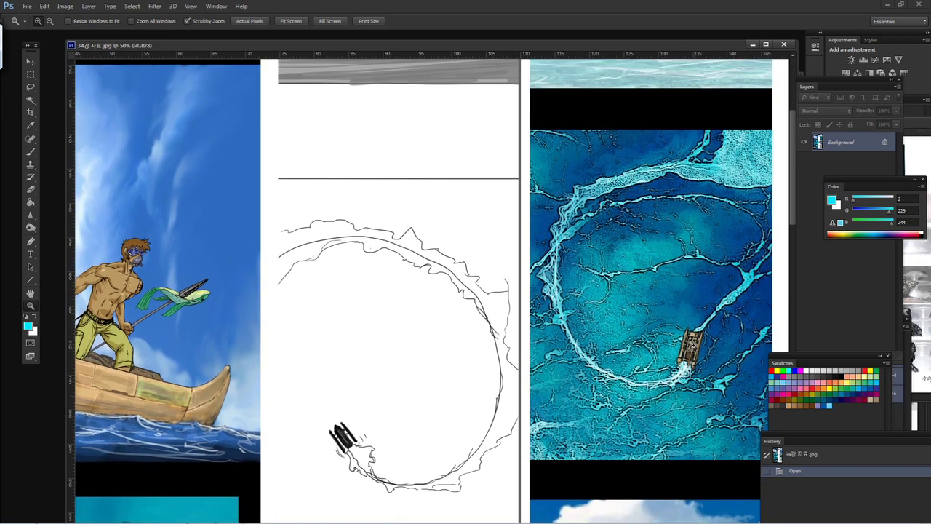
pyautogui.moveTo(656, 279); pyautogui.dragTo(678, 195)
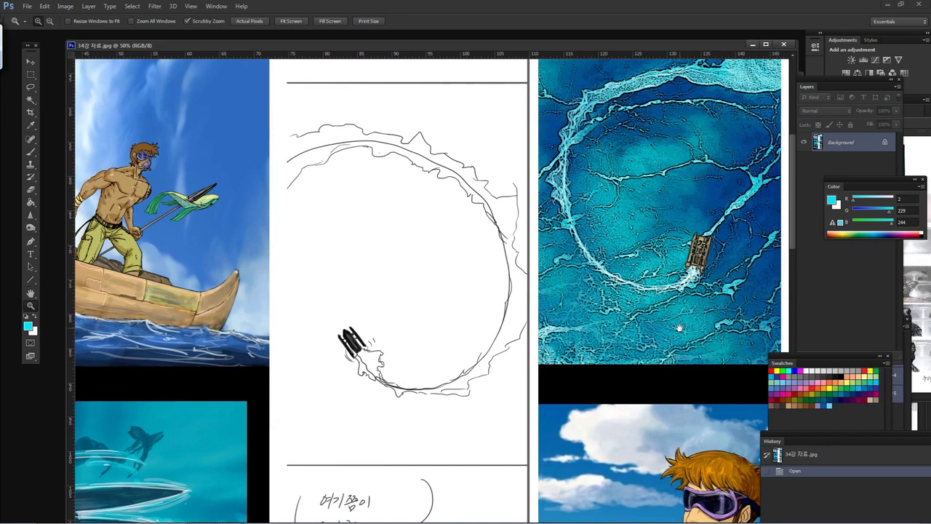
# Compare the two sketched portraits of the goggled man with their coloured versions against the cloudy sky
pyautogui.moveTo(672, 400); pyautogui.dragTo(636, 204)
pyautogui.hotkey('ctrl', 'r')
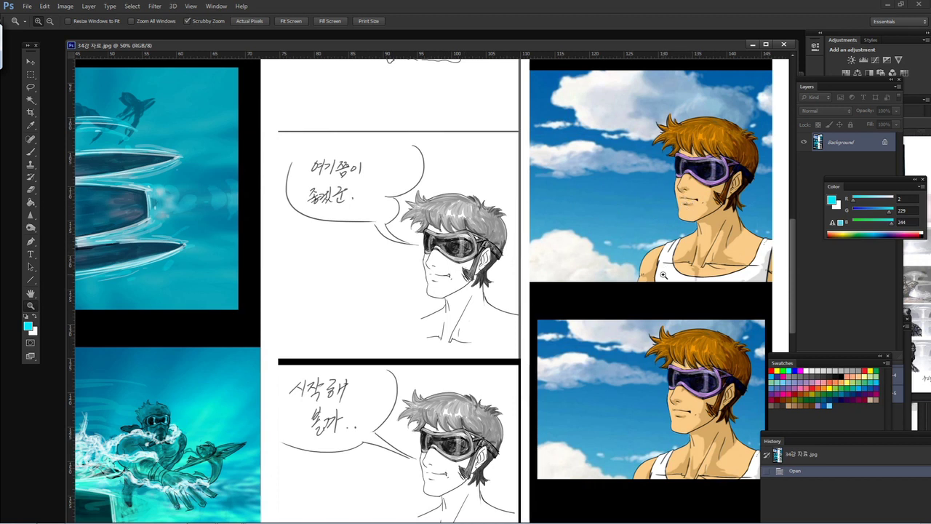
pyautogui.scroll(-3, 655, 291)
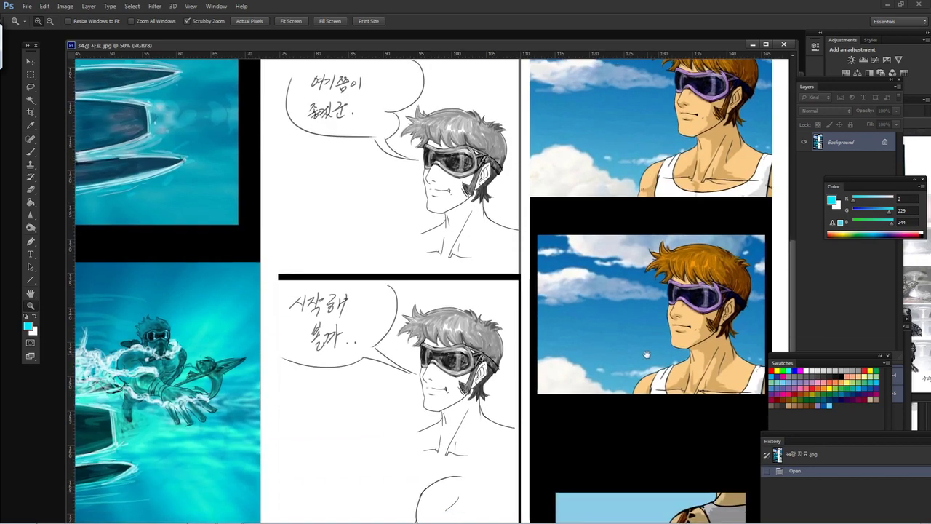
pyautogui.scroll(-4, 646, 354)
pyautogui.scroll(7, 633, 307)
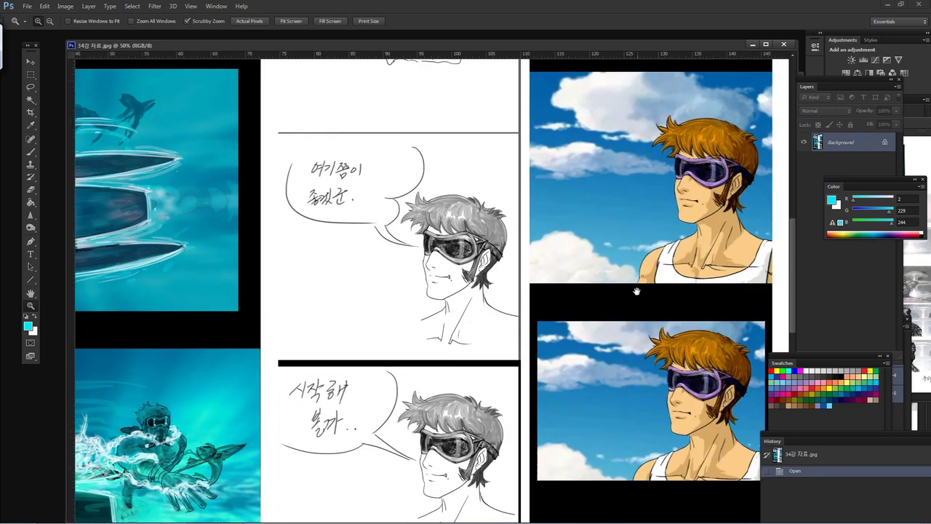
pyautogui.scroll(-5, 615, 211)
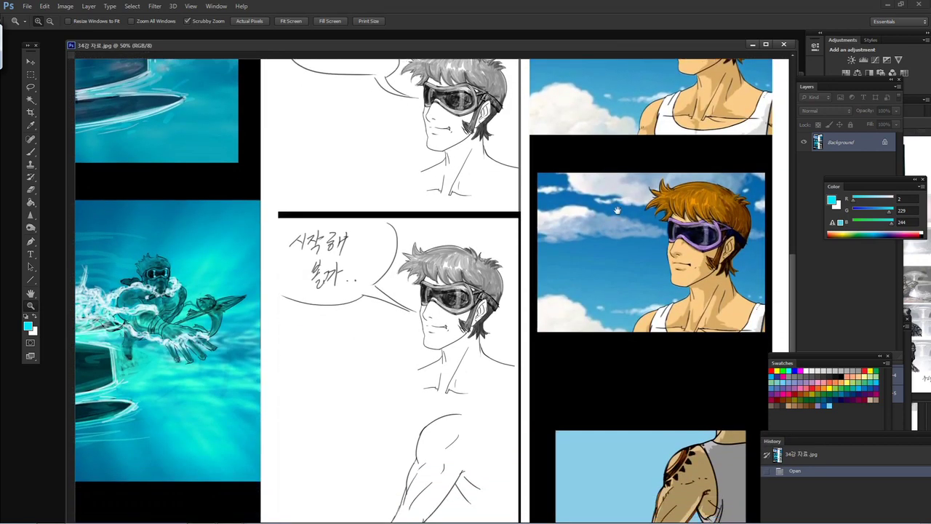
# Compare the line-art and coloured versions of the arm reaching into the basket and the hand holding the fish
pyautogui.scroll(-2, 617, 211)
pyautogui.scroll(-4, 624, 172)
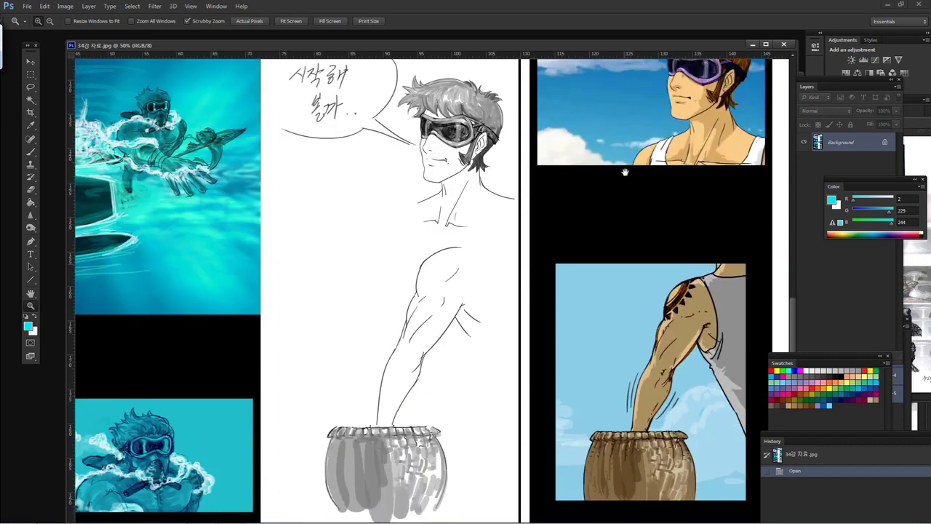
pyautogui.scroll(-3, 624, 172)
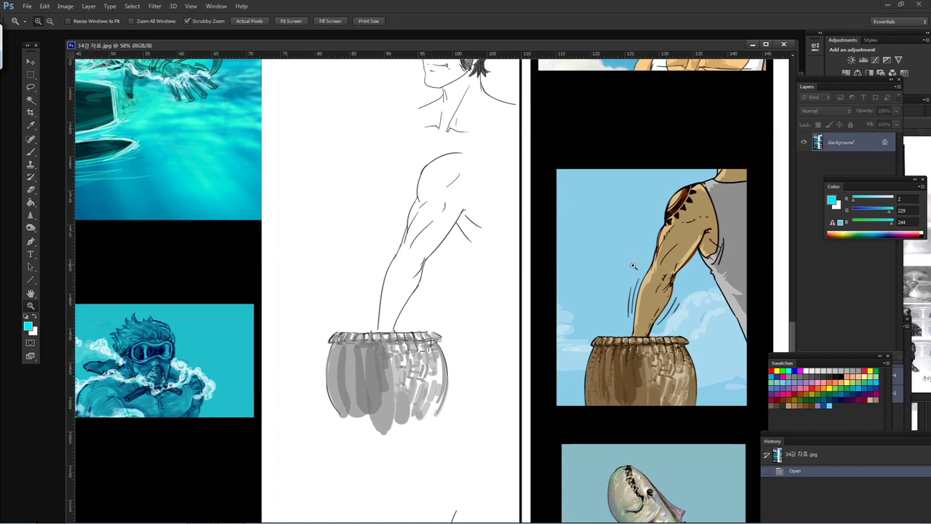
pyautogui.scroll(-4, 630, 378)
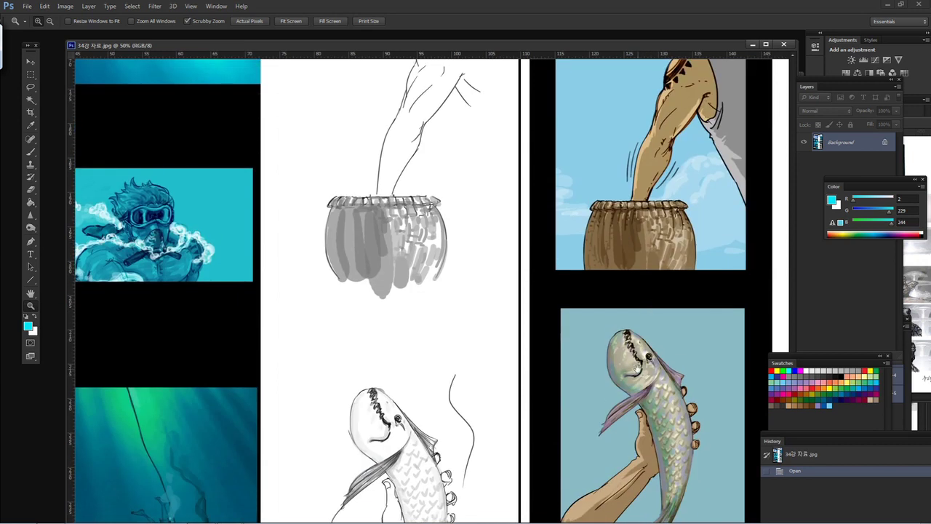
pyautogui.scroll(-2, 639, 369)
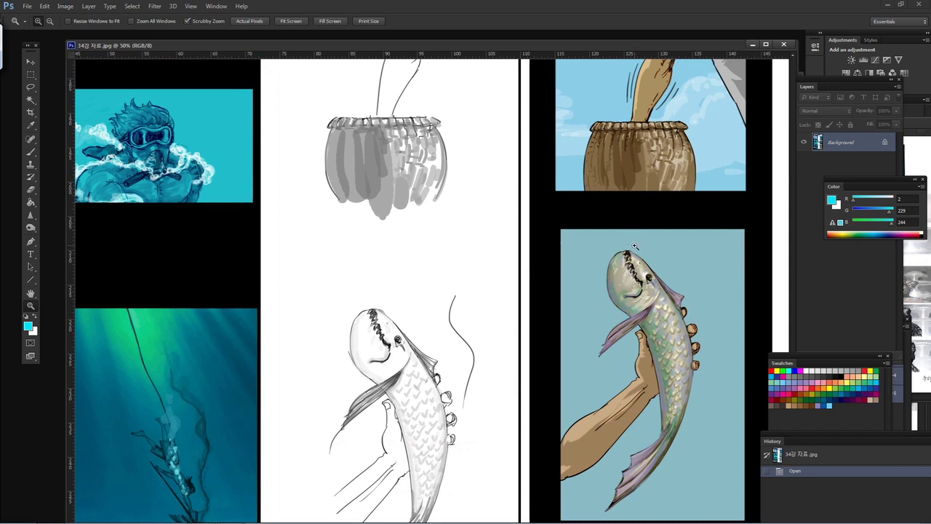
pyautogui.scroll(5, 650, 211)
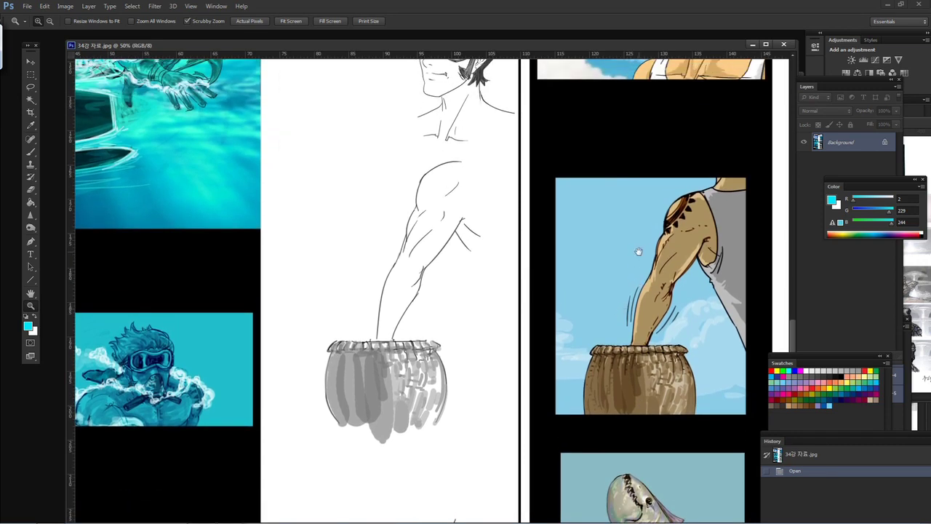
pyautogui.scroll(-6, 628, 361)
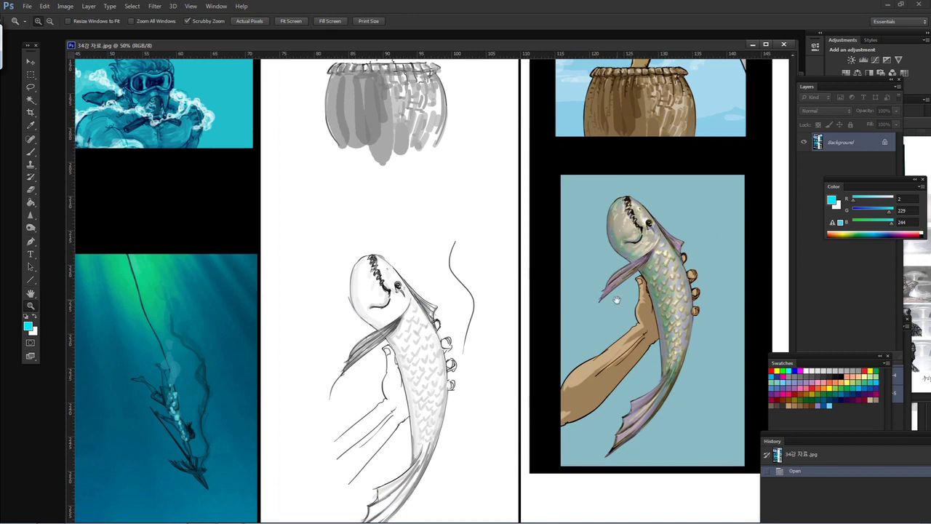
pyautogui.scroll(-1, 616, 293)
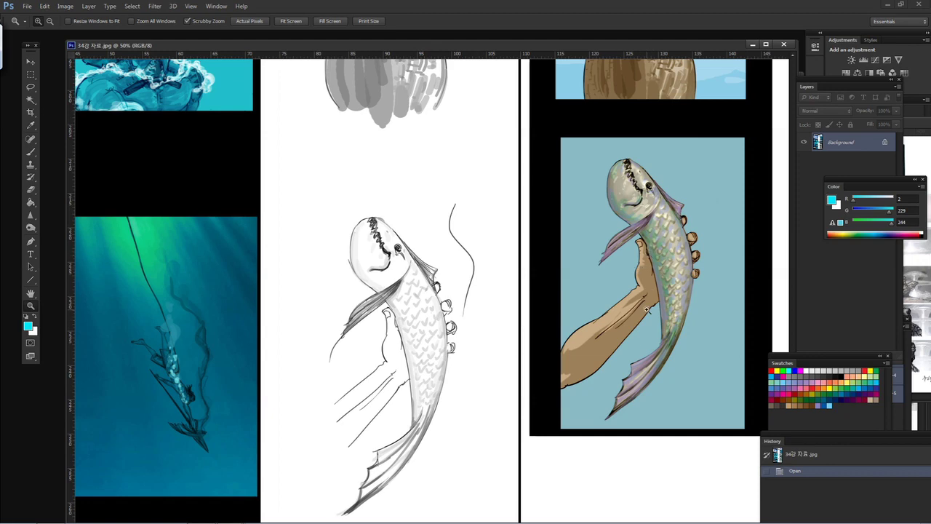
# Reposition and resize the tall comic strip's document window, and place the reference page in front of it, showing its top panels
pyautogui.scroll(10, 647, 310)
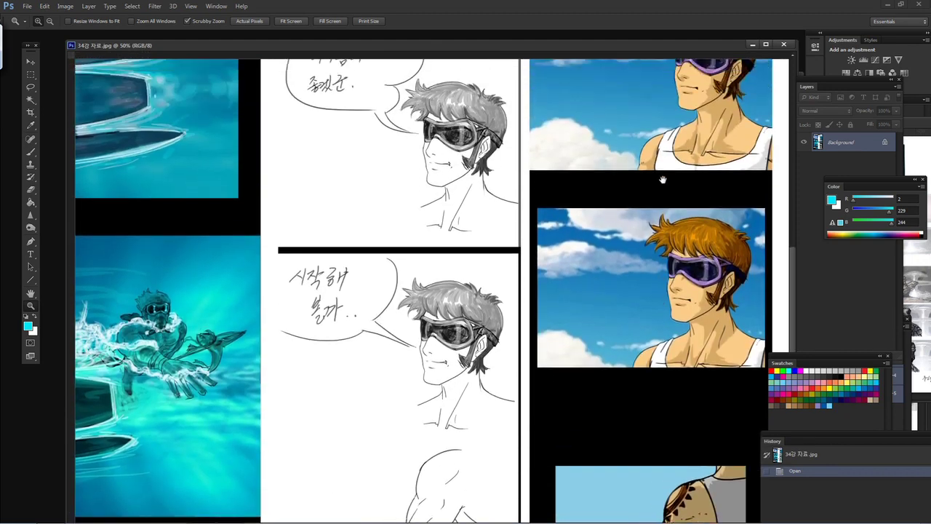
pyautogui.scroll(10, 662, 179)
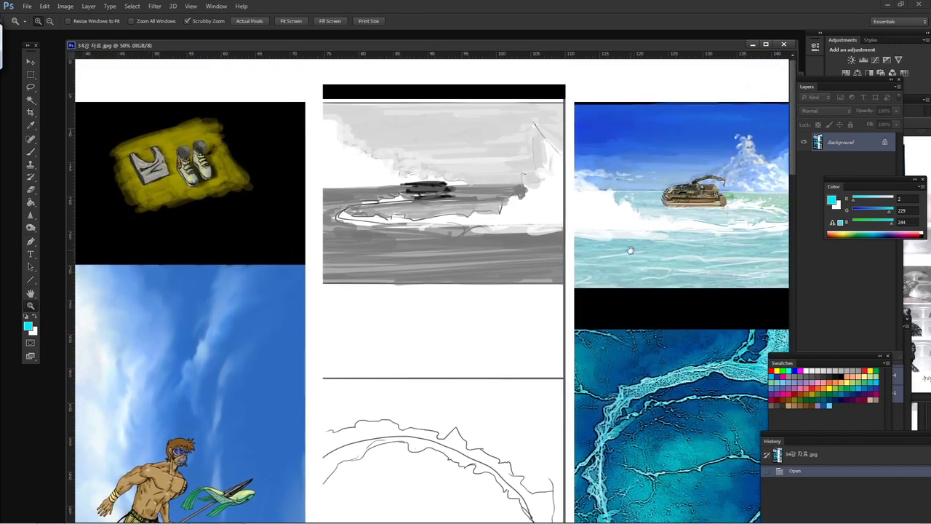
pyautogui.hscroll(2, 630, 251)
pyautogui.moveTo(636, 47); pyautogui.dragTo(579, 197)
pyautogui.moveTo(630, 162); pyautogui.dragTo(336, 58)
pyautogui.moveTo(390, 352); pyautogui.dragTo(703, 486)
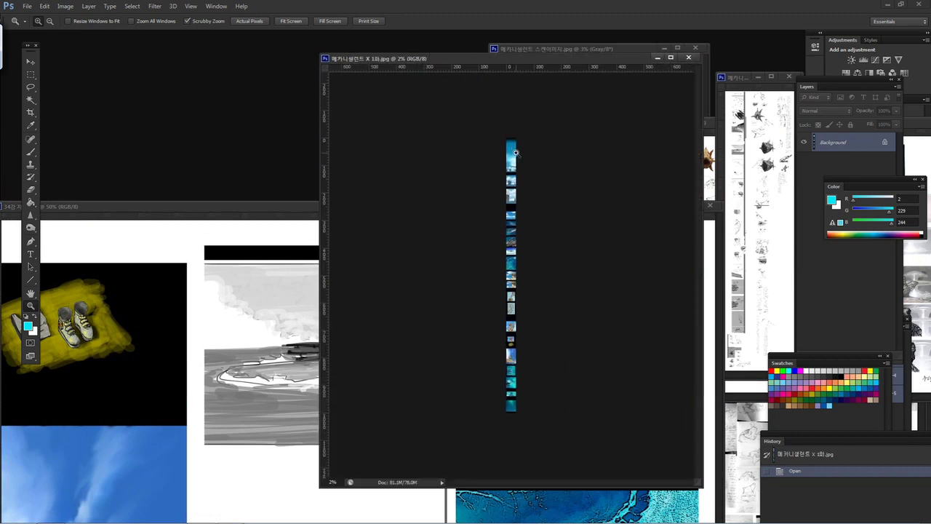
pyautogui.moveTo(259, 209); pyautogui.dragTo(272, 135)
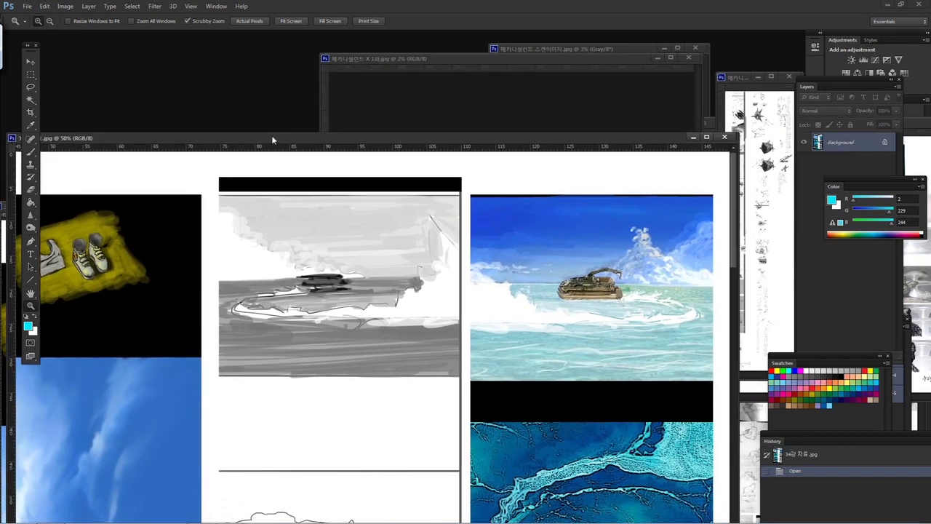
# Bring the tall coloured strip X 1화.jpg to the front, show its dark sky top at 66.7%, and reposition its window
pyautogui.click(462, 161)
pyautogui.moveTo(519, 150)
pyautogui.mouseDown()
pyautogui.moveTo(512, 106)
pyautogui.moveTo(501, 117)
pyautogui.moveTo(503, 152)
pyautogui.mouseUp()
pyautogui.scroll(15, 507, 275)
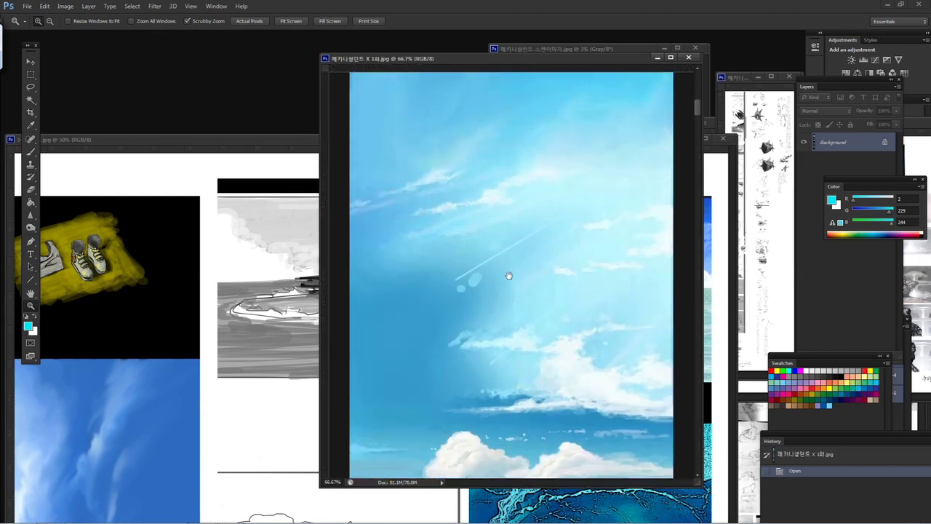
pyautogui.scroll(3, 498, 395)
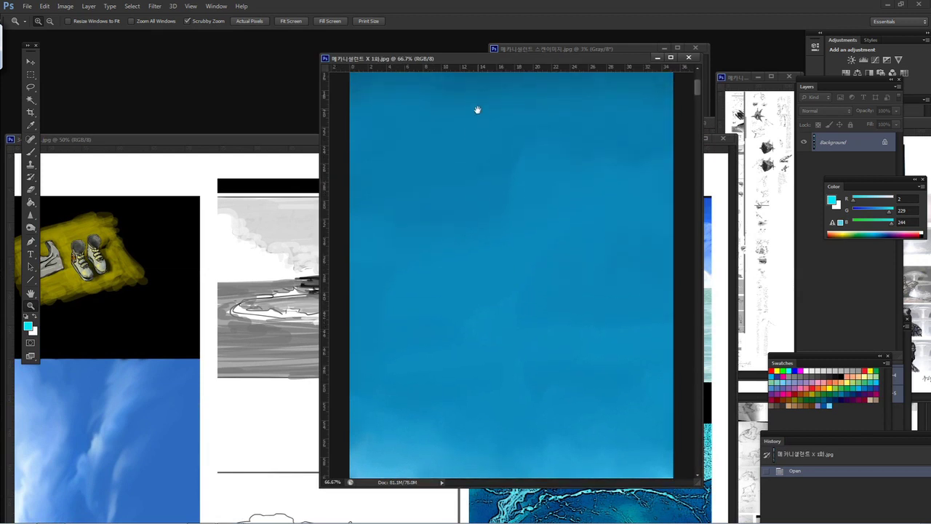
pyautogui.moveTo(478, 108); pyautogui.dragTo(474, 197)
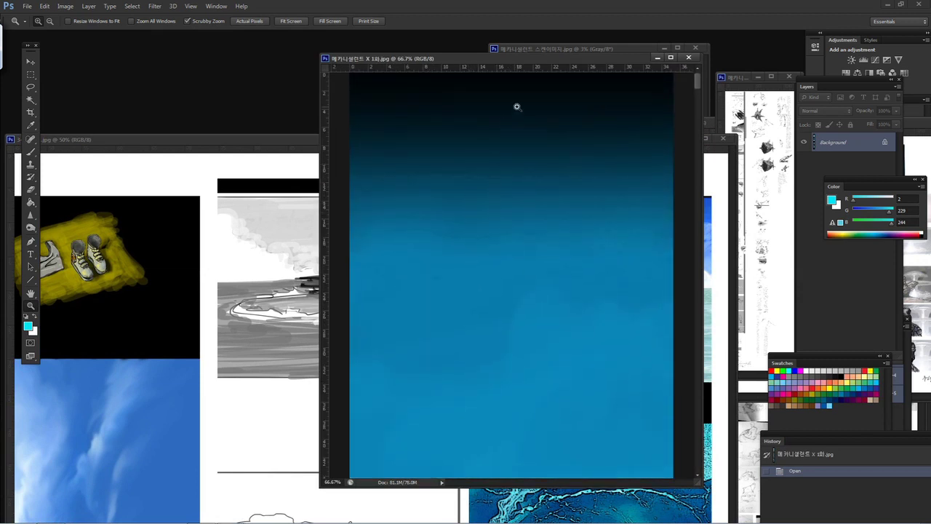
pyautogui.moveTo(461, 56); pyautogui.dragTo(402, 54)
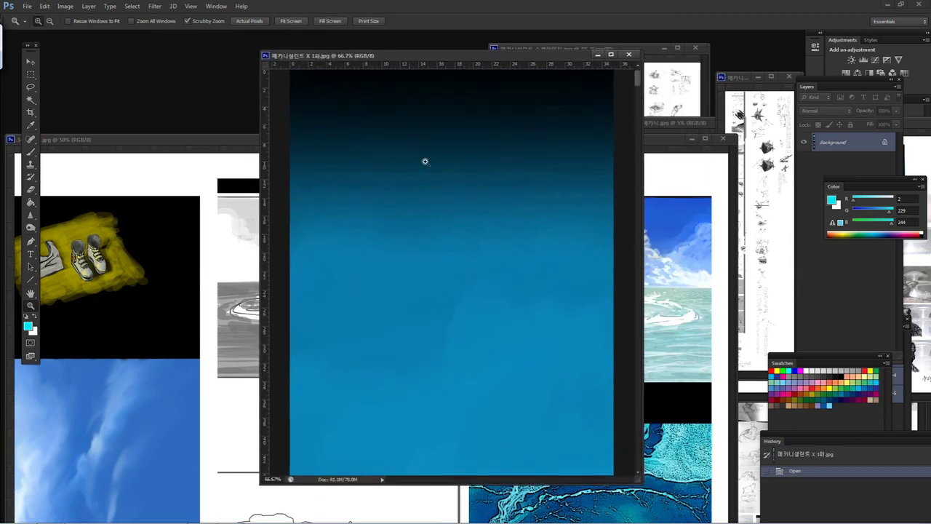
# Widen the coloured strip's window and examine its cloudy sky and rusty sea-tower panels
pyautogui.moveTo(427, 324); pyautogui.dragTo(424, 197)
pyautogui.moveTo(418, 347)
pyautogui.mouseDown()
pyautogui.moveTo(410, 286)
pyautogui.moveTo(429, 258)
pyautogui.mouseUp()
pyautogui.scroll(-5, 429, 258)
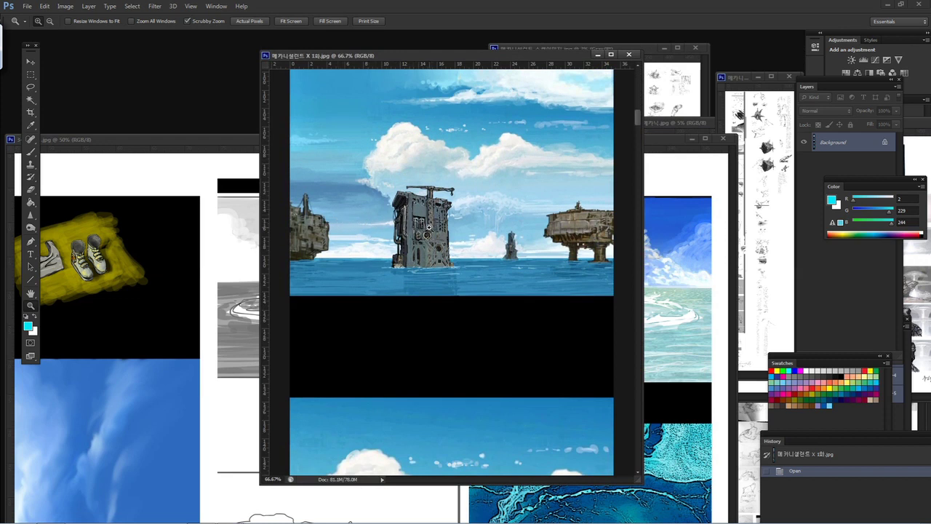
pyautogui.moveTo(641, 248); pyautogui.dragTo(713, 247)
pyautogui.scroll(-6, 545, 334)
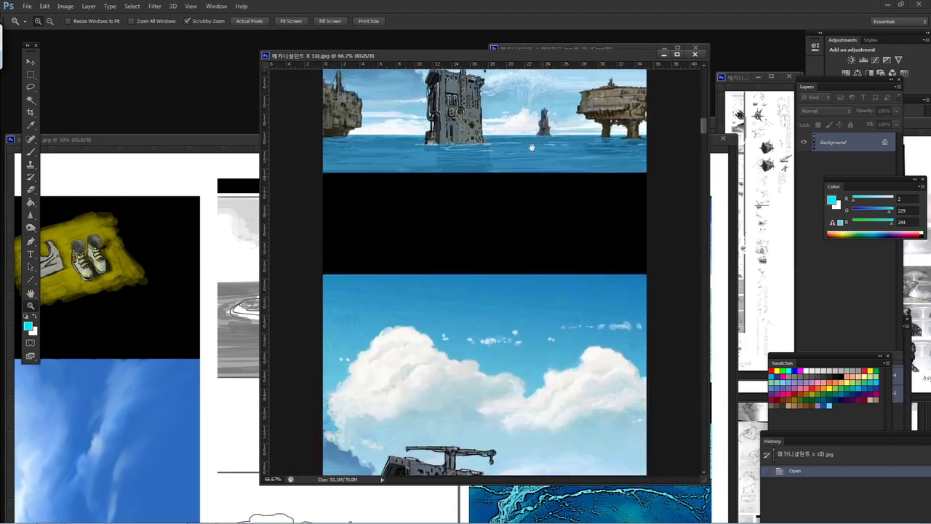
pyautogui.scroll(-1, 540, 182)
pyautogui.hotkey('ctrl', 'r')
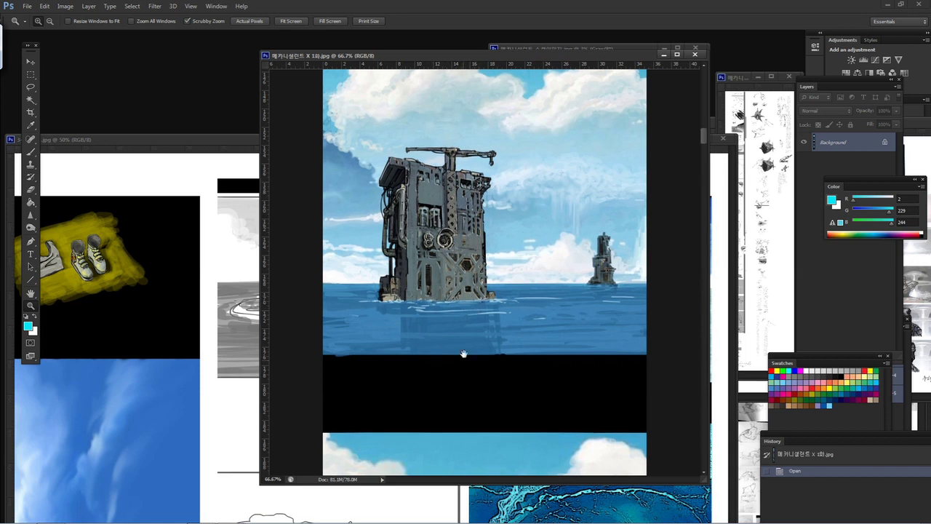
# Examine the close-up sea-tower panel and compare it with the open-sea panel showing the distant boat
pyautogui.scroll(-5, 461, 349)
pyautogui.scroll(-3, 453, 339)
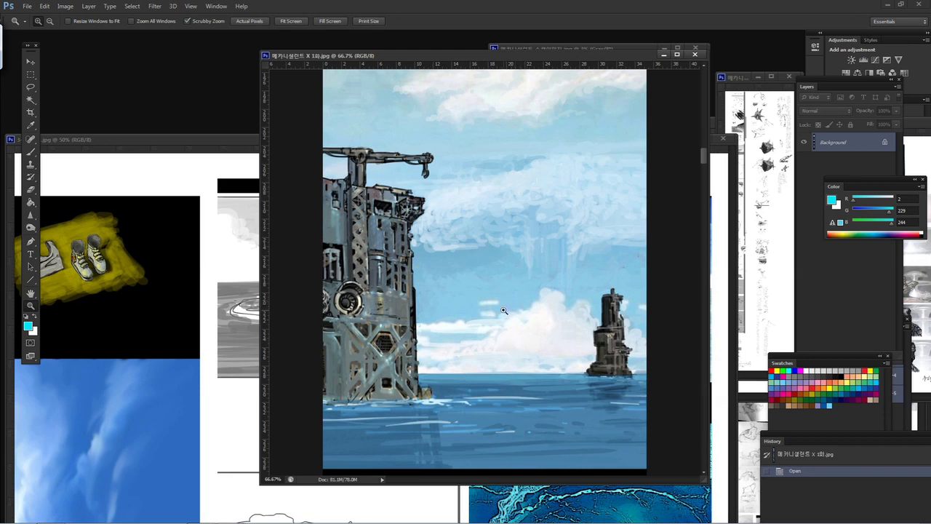
pyautogui.scroll(-10, 502, 233)
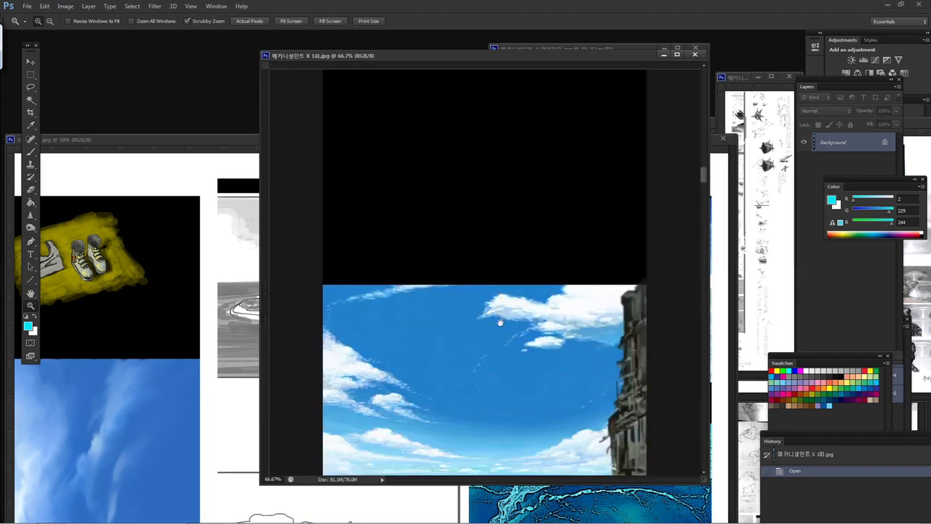
pyautogui.scroll(-2, 508, 334)
pyautogui.hotkey('ctrl', 'r')
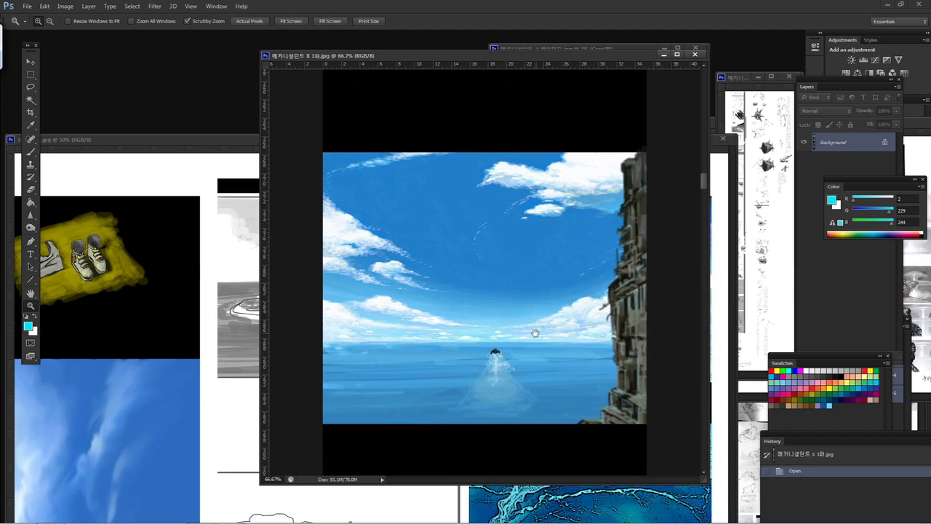
pyautogui.moveTo(535, 334); pyautogui.dragTo(483, 232)
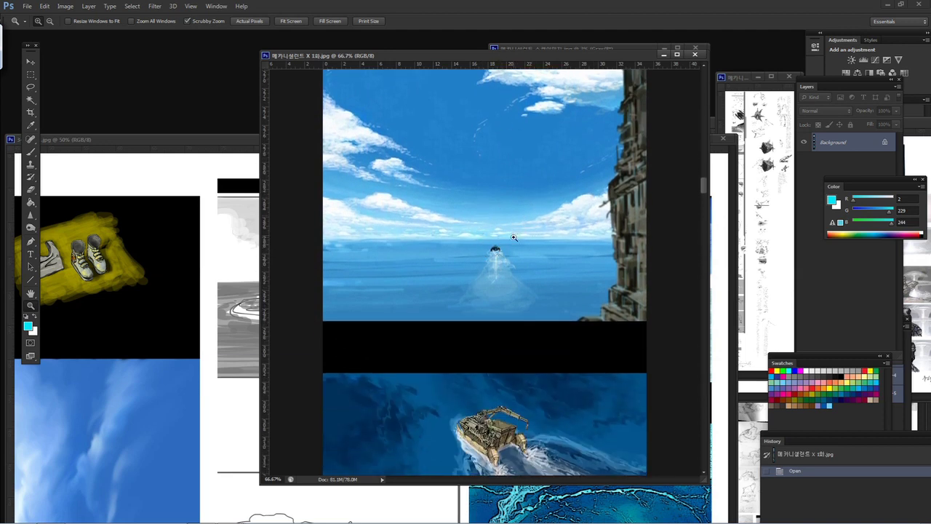
pyautogui.scroll(10, 511, 272)
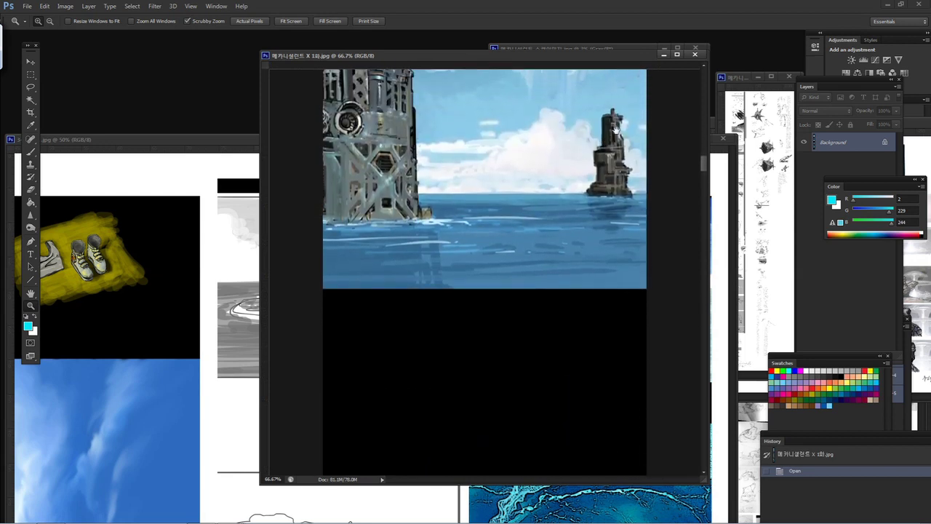
# Examine the distant boat's wake beside the ruined building and the overhead view of the boat on dark blue water
pyautogui.scroll(-10, 558, 147)
pyautogui.hotkey('ctrl', 'r')
pyautogui.scroll(1, 491, 282)
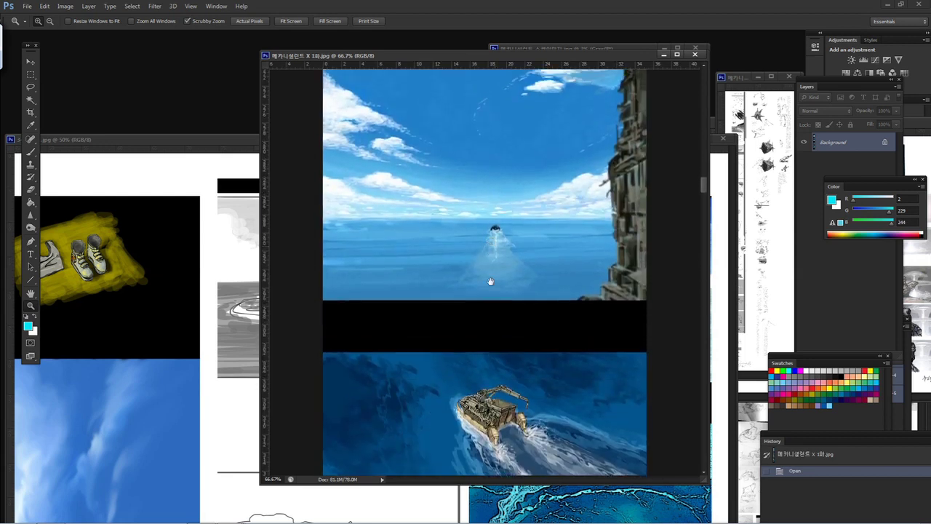
pyautogui.scroll(2, 491, 282)
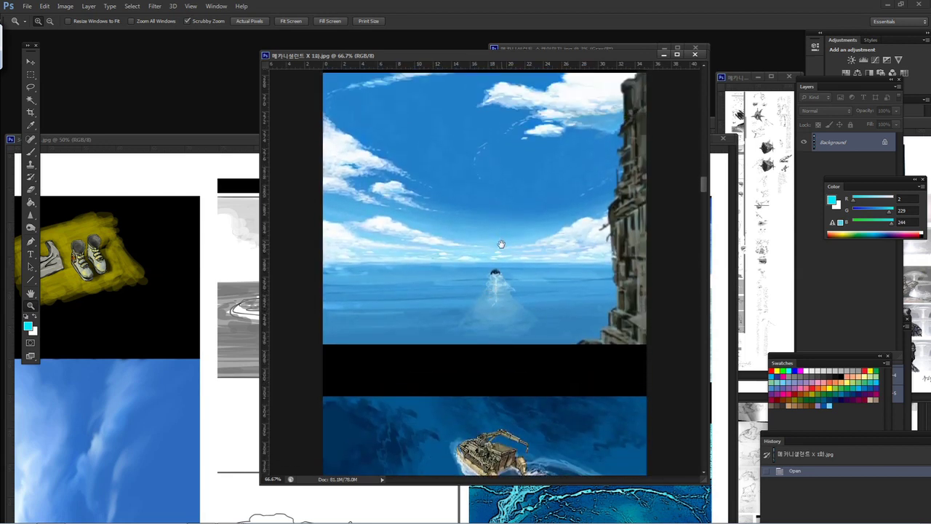
pyautogui.scroll(-3, 498, 243)
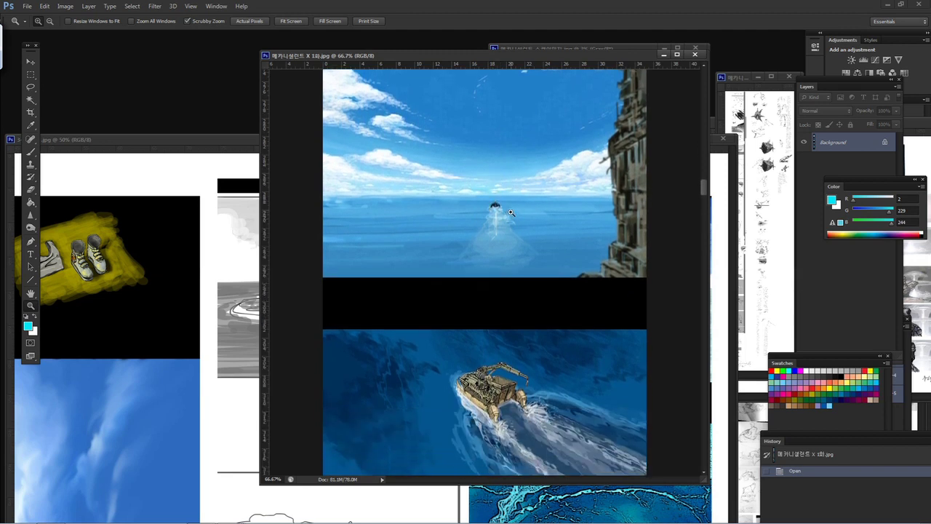
pyautogui.scroll(-6, 492, 326)
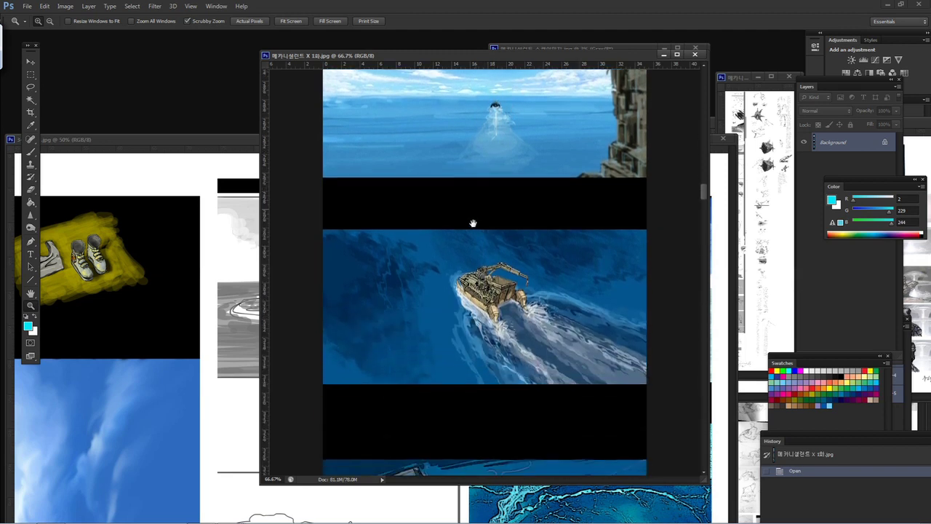
pyautogui.scroll(2, 484, 248)
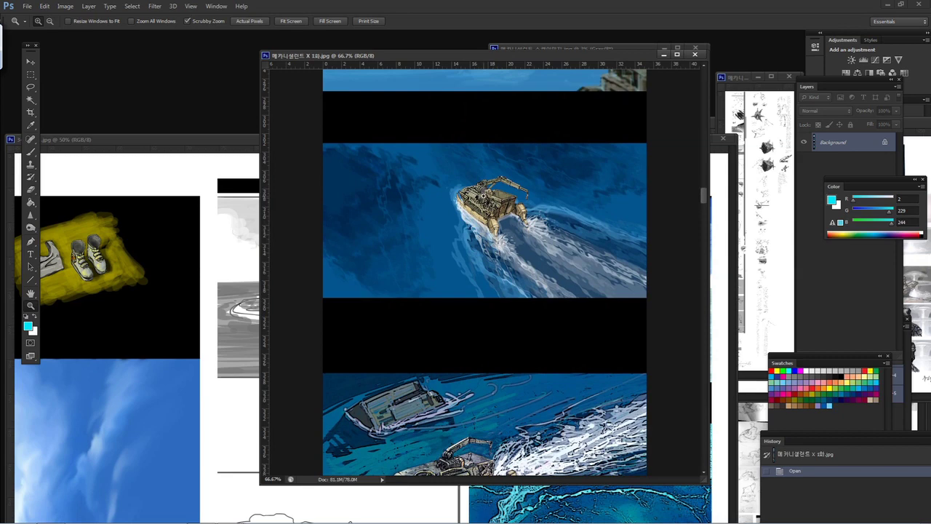
# Examine the boat passing the submerged building, its crane close-up, and the panel of it circling at sea
pyautogui.moveTo(492, 331); pyautogui.dragTo(389, 325)
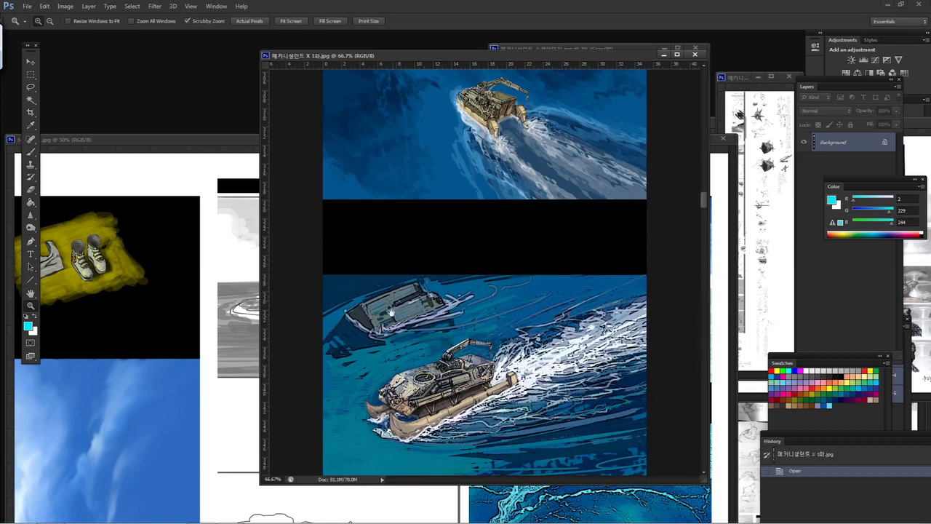
pyautogui.moveTo(473, 300); pyautogui.dragTo(477, 264)
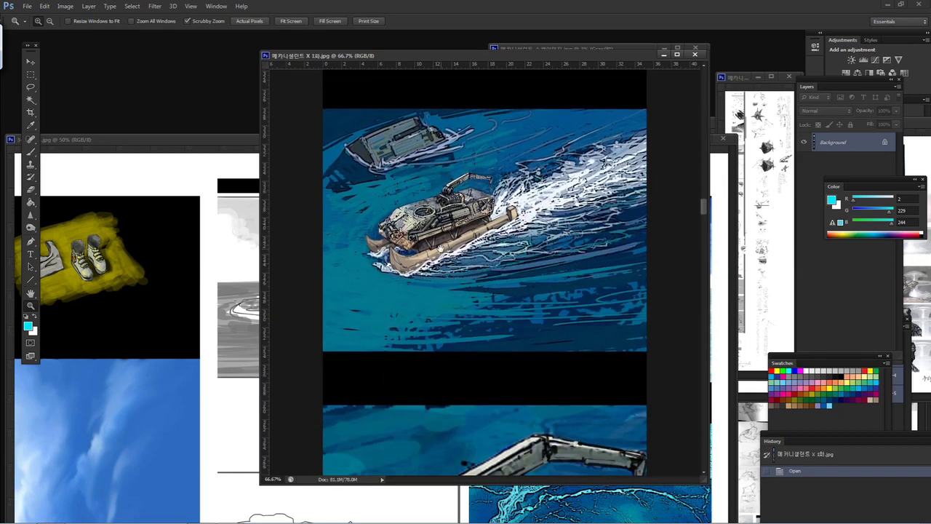
pyautogui.moveTo(473, 368); pyautogui.dragTo(482, 298)
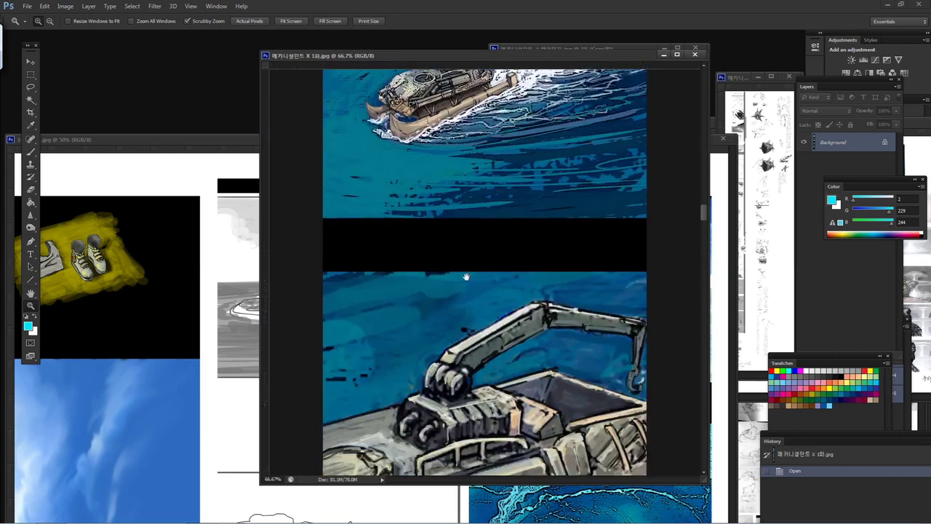
pyautogui.hotkey('ctrl', 'r')
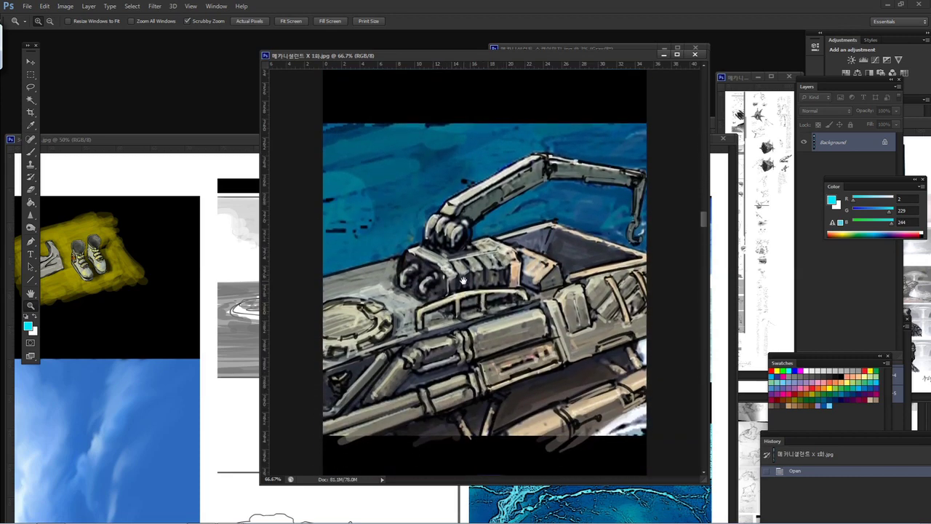
pyautogui.scroll(-10, 462, 280)
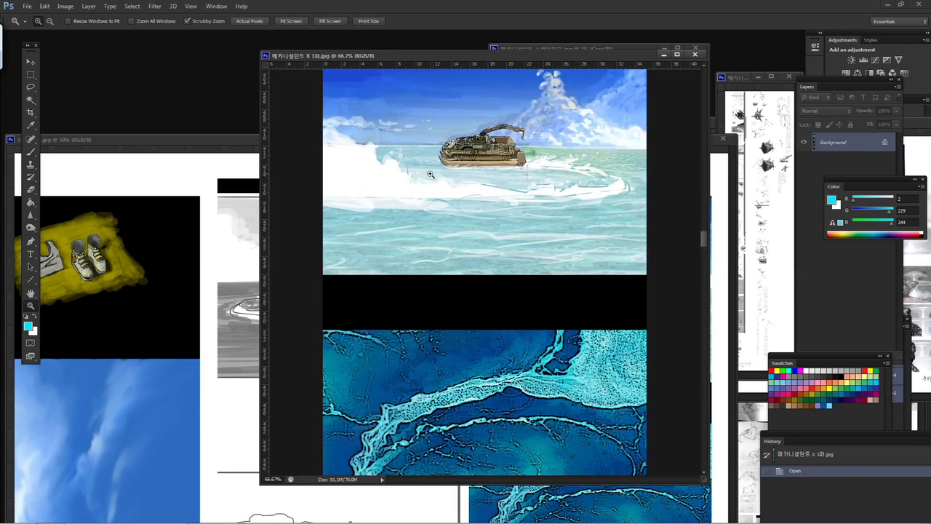
# Arrange the reference page and the coloured strip side by side so the grey ship sketch stays uncovered
pyautogui.moveTo(401, 57)
pyautogui.mouseDown()
pyautogui.moveTo(601, 50)
pyautogui.moveTo(514, 50)
pyautogui.mouseUp()
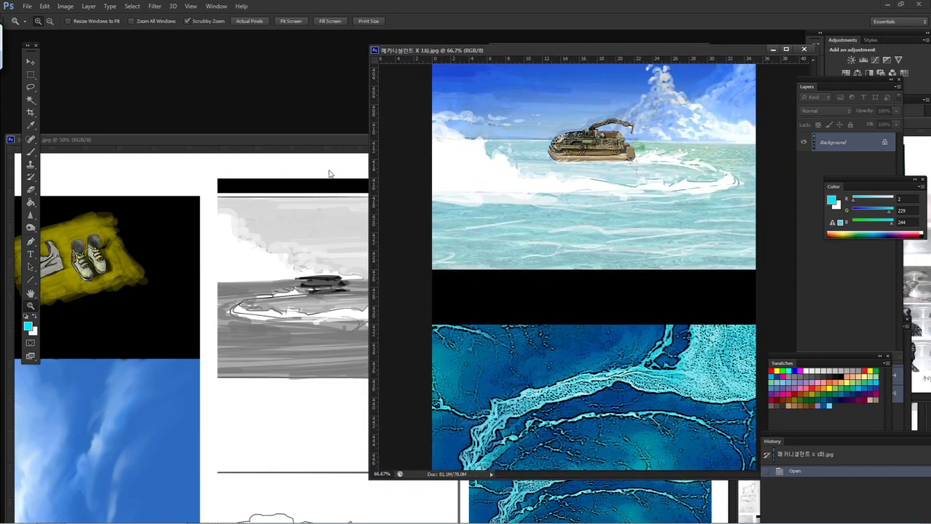
pyautogui.click(330, 141)
pyautogui.scroll(-2, 371, 339)
pyautogui.moveTo(630, 140); pyautogui.dragTo(471, 129)
pyautogui.click(520, 47)
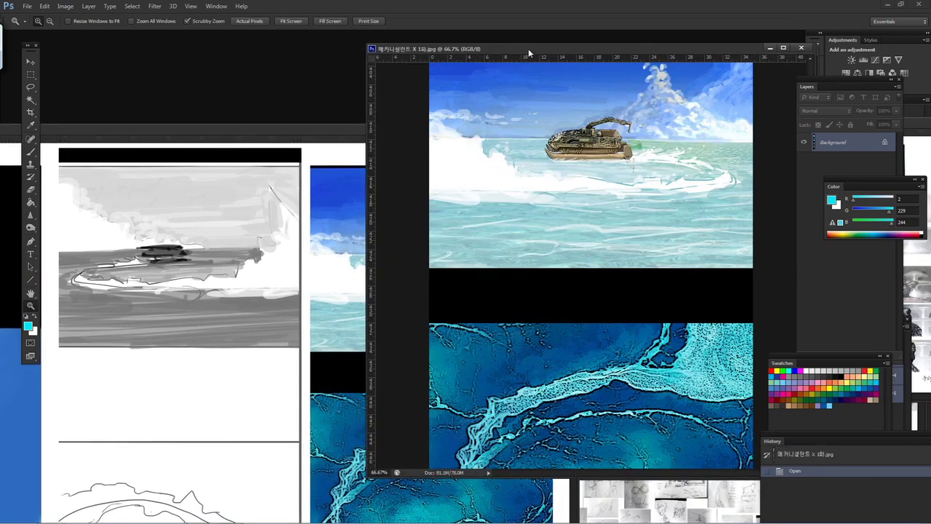
pyautogui.moveTo(528, 48); pyautogui.dragTo(415, 61)
# Examine the coloured strip's circular wake, arm-in-basket, and goggled man panels, including the clothes and shoes on the mat
pyautogui.scroll(-10, 476, 308)
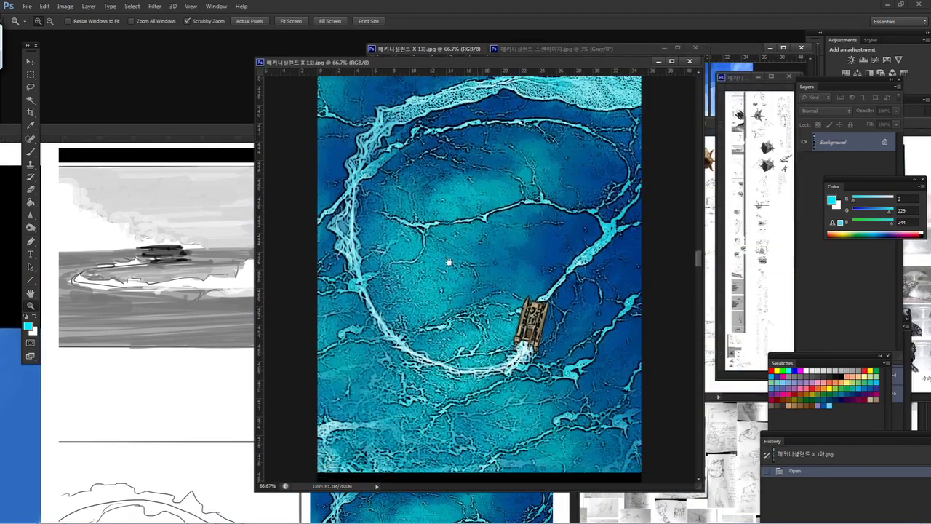
pyautogui.scroll(-10, 453, 281)
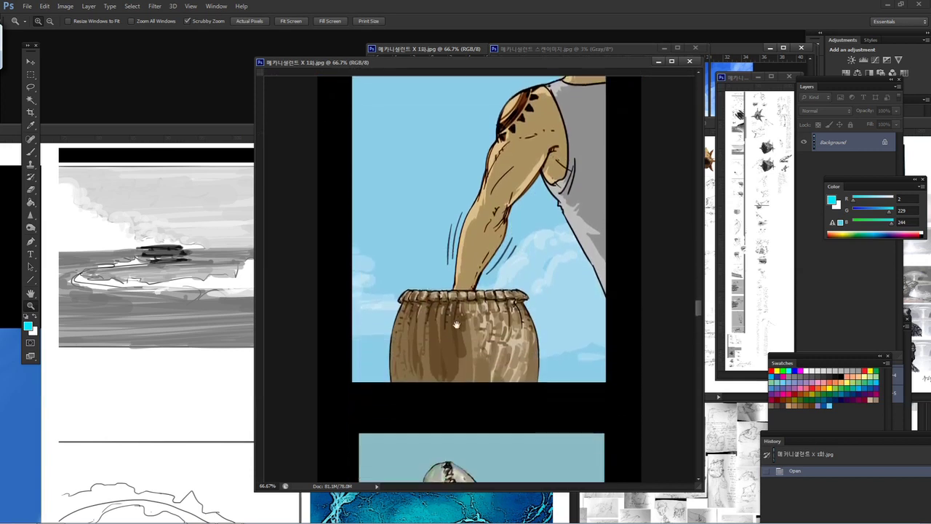
pyautogui.scroll(-10, 451, 238)
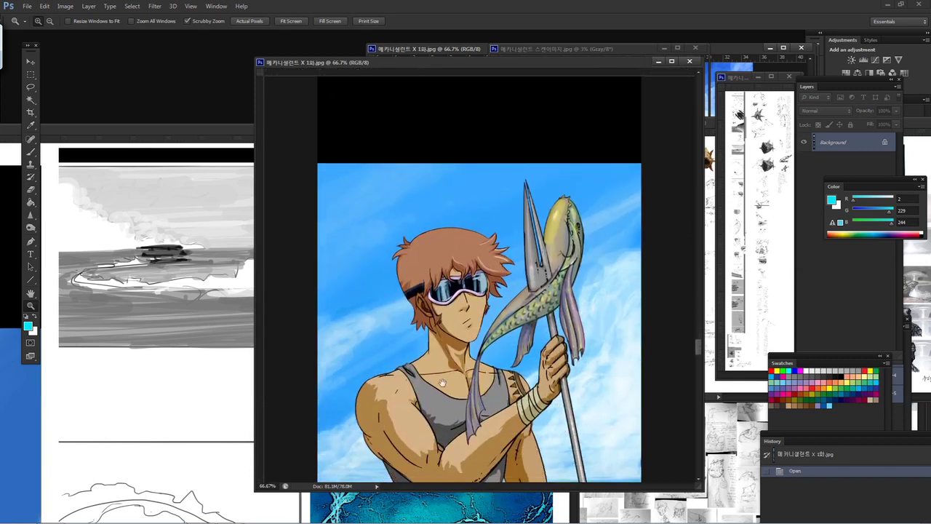
pyautogui.scroll(-2, 451, 327)
pyautogui.hotkey('ctrl', 'r')
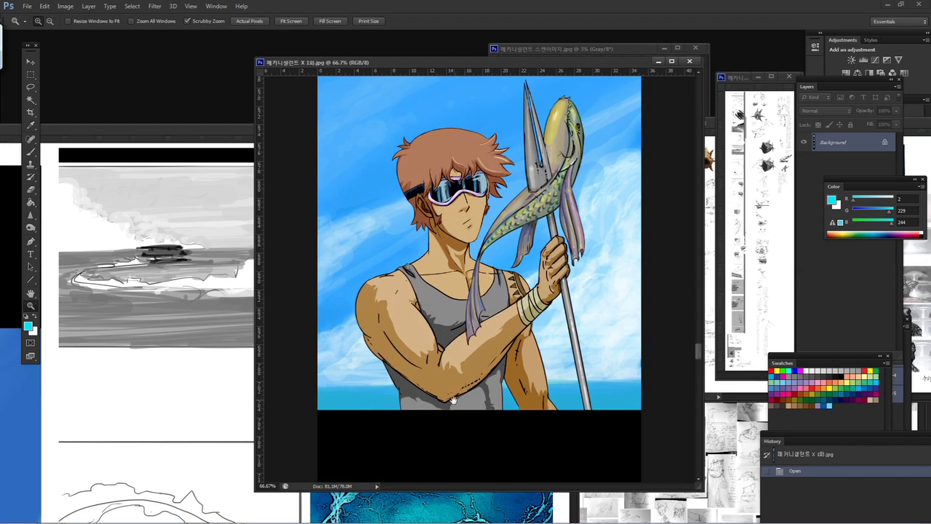
pyautogui.moveTo(449, 402); pyautogui.dragTo(454, 202)
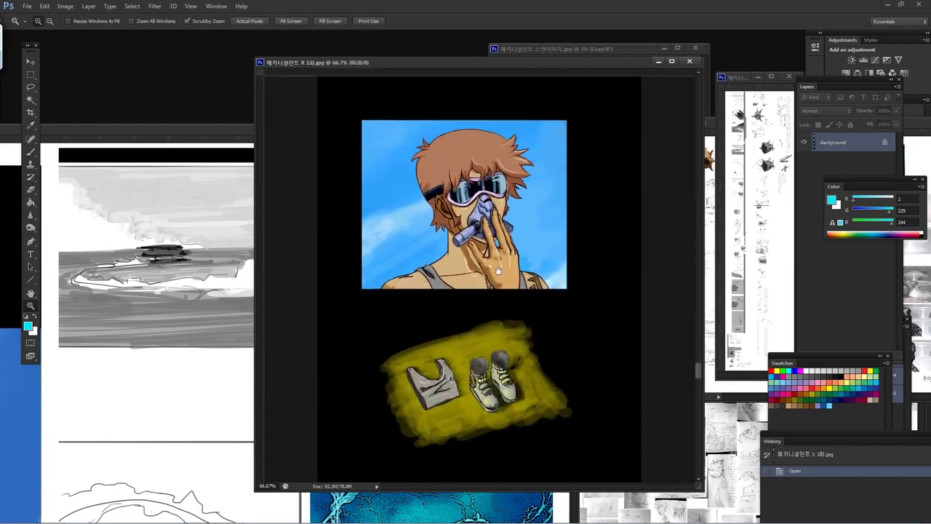
pyautogui.moveTo(465, 286); pyautogui.dragTo(459, 179)
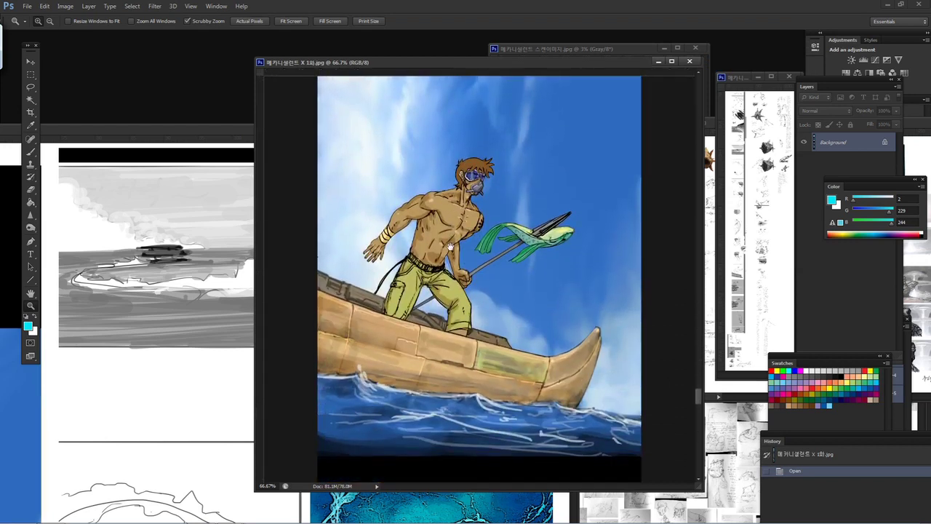
# Examine the panel of the spear fisherman on the boat's bow and the underwater diving panel near the strip's end
pyautogui.hotkey('ctrl', 'r')
pyautogui.hotkey('ctrl', 'r')
pyautogui.moveTo(457, 349); pyautogui.dragTo(449, 182)
pyautogui.moveTo(449, 383); pyautogui.dragTo(441, 217)
pyautogui.hotkey('ctrl', 'r')
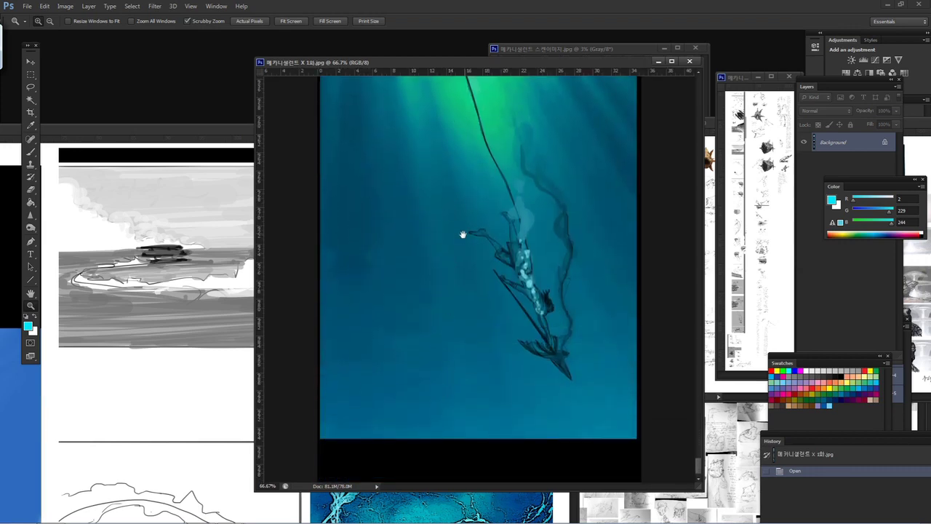
# Move the coloured strip's window aside, and bring forward, reposition and enlarge the window of the X 1화-1-1.jpg strip
pyautogui.moveTo(560, 64); pyautogui.dragTo(491, 198)
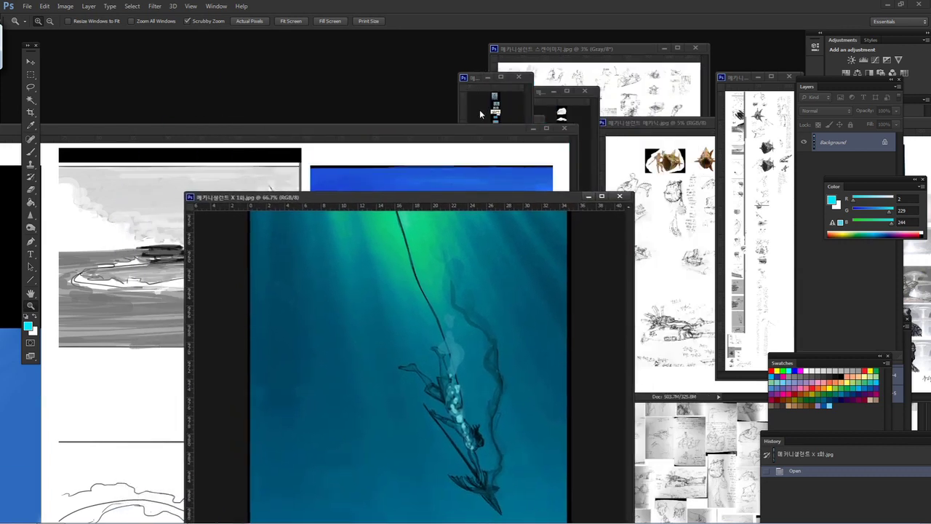
pyautogui.click(480, 109)
pyautogui.moveTo(478, 76); pyautogui.dragTo(332, 58)
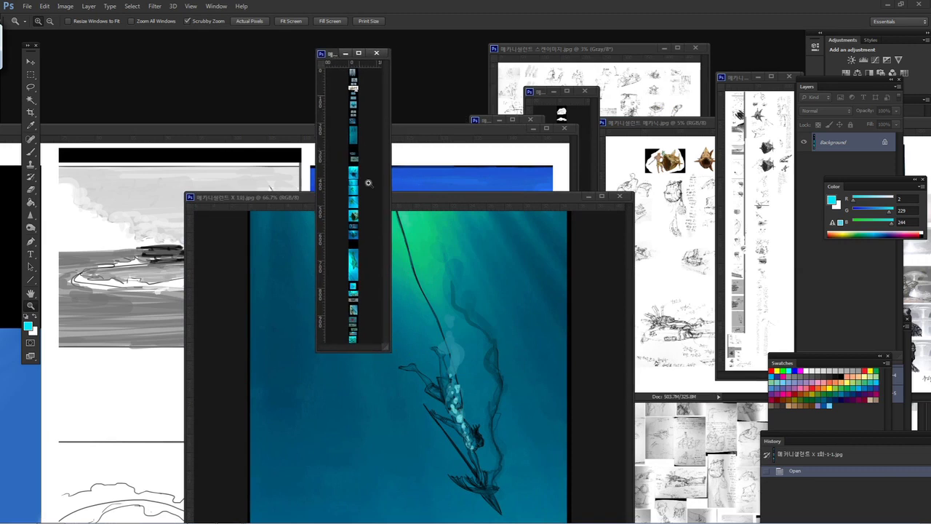
pyautogui.moveTo(387, 350); pyautogui.dragTo(673, 512)
# Show the top underwater diver panels of the X 1화-1-1.jpg strip at 50%
pyautogui.click(495, 154)
pyautogui.click(496, 123)
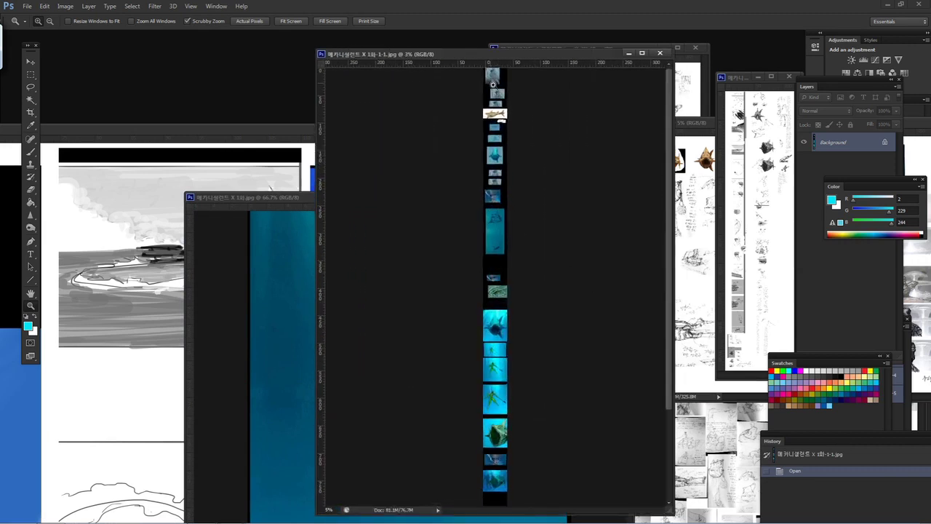
pyautogui.moveTo(496, 91); pyautogui.dragTo(497, 310)
pyautogui.scroll(5, 496, 289)
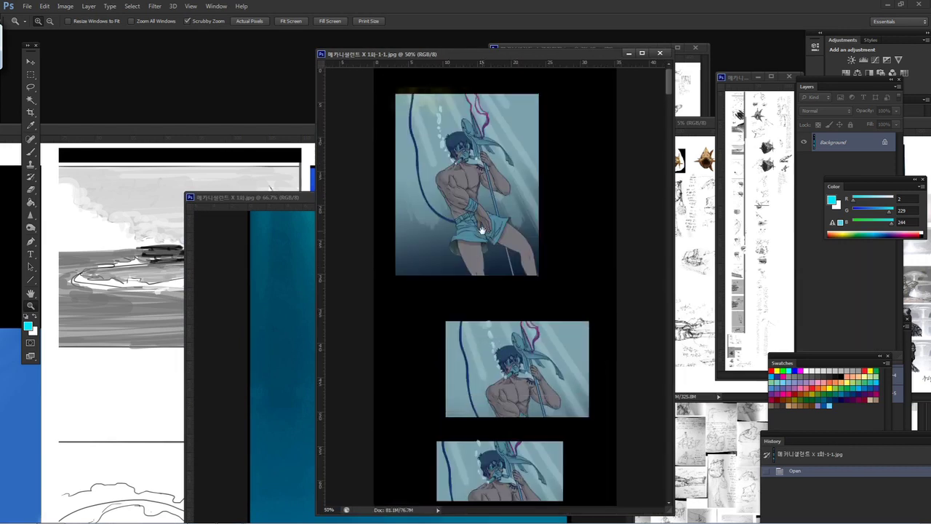
# Reposition and widen the X 1화-1-1.jpg window, and show its first full underwater diver panel at 100%
pyautogui.moveTo(388, 59); pyautogui.dragTo(338, 50)
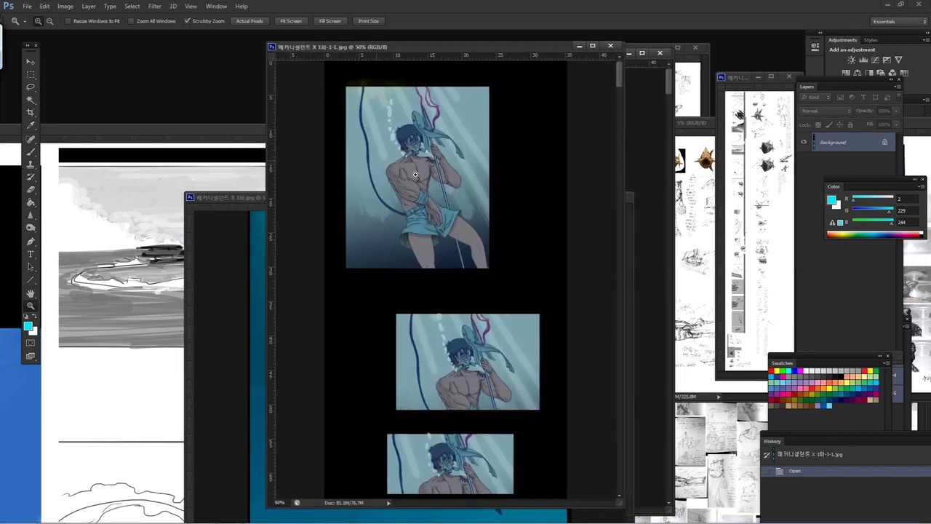
pyautogui.click(439, 176)
pyautogui.click(439, 177)
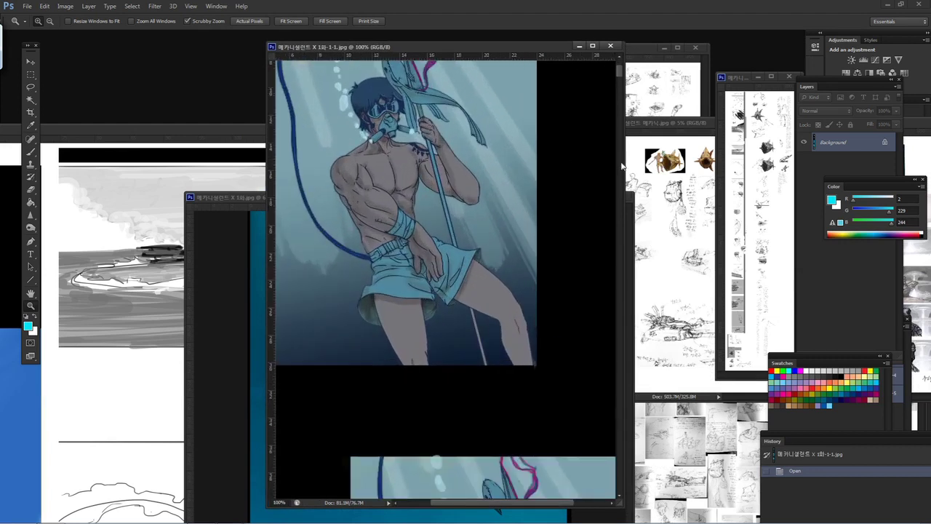
pyautogui.moveTo(625, 156); pyautogui.dragTo(704, 156)
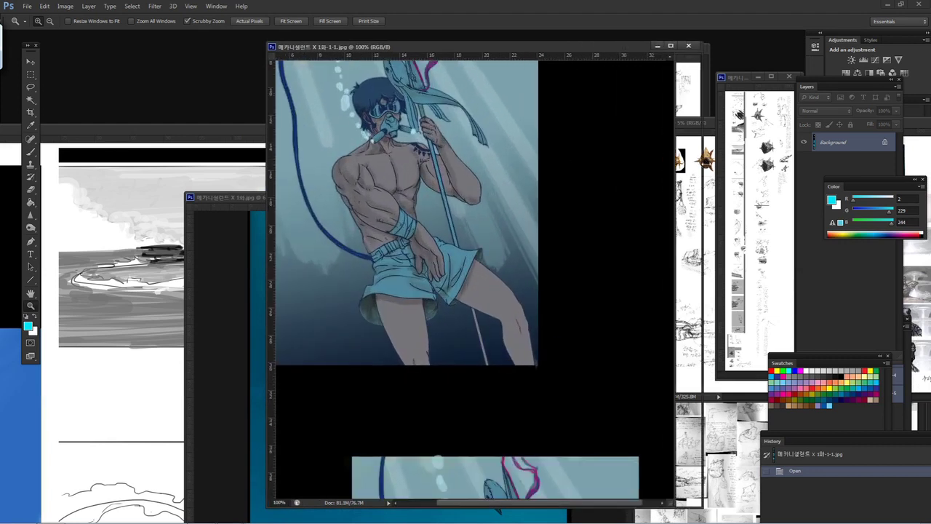
pyautogui.moveTo(440, 170); pyautogui.dragTo(486, 241)
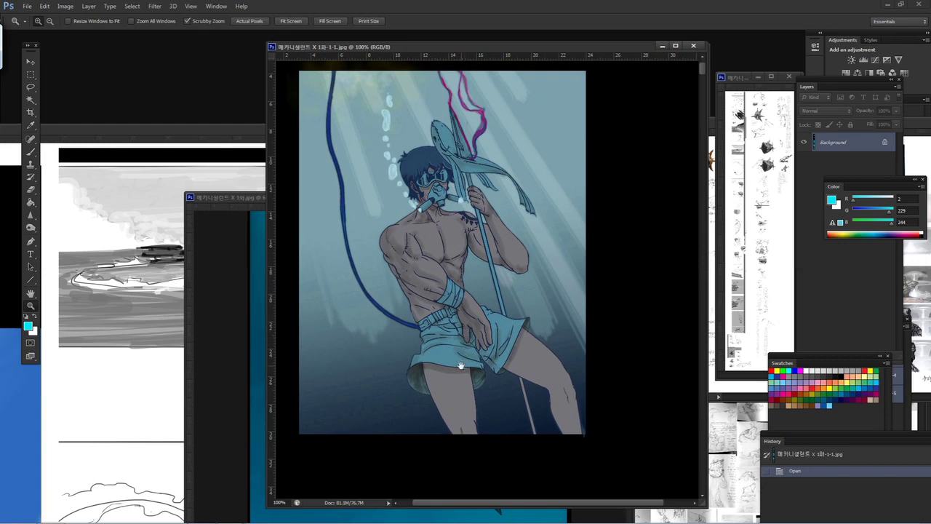
# Examine the three successive diver panels leading down to the yellow shark creature illustration
pyautogui.moveTo(455, 393); pyautogui.dragTo(468, 213)
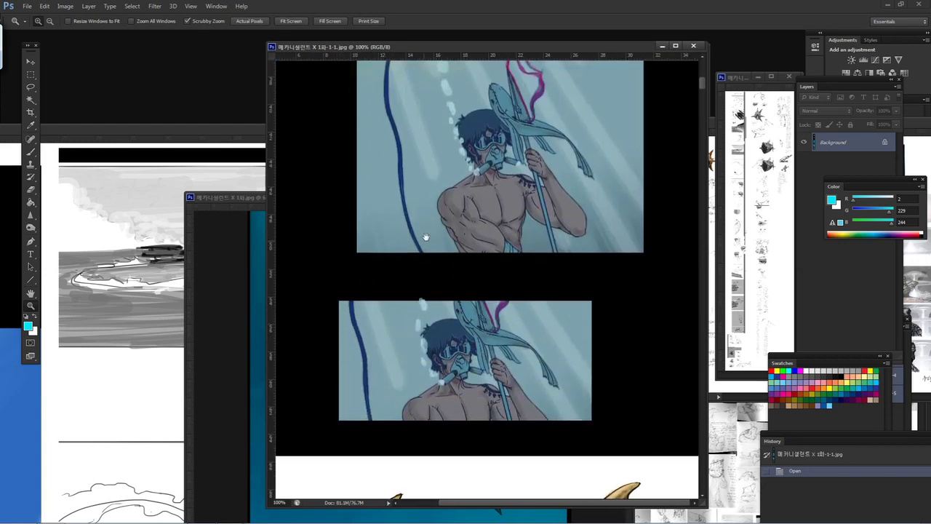
pyautogui.scroll(10, 468, 213)
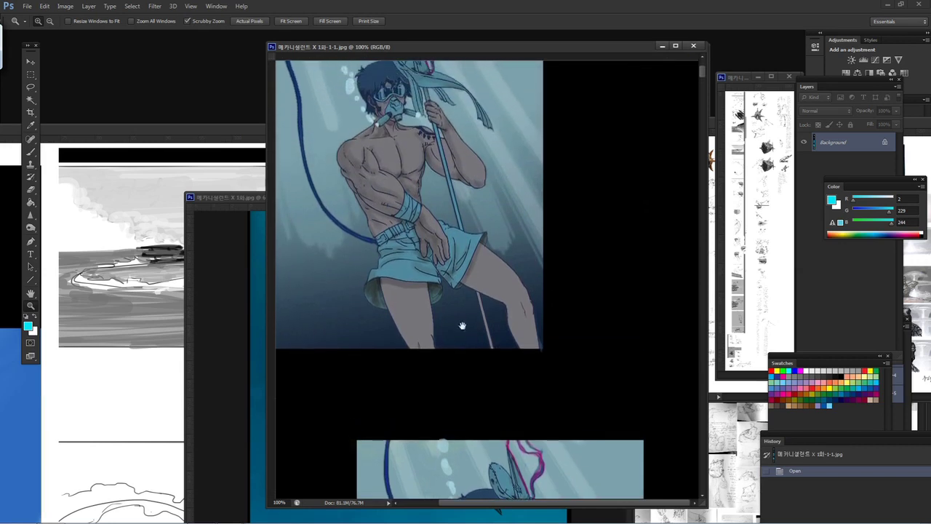
pyautogui.moveTo(461, 326); pyautogui.dragTo(422, 215)
pyautogui.scroll(-9, 422, 215)
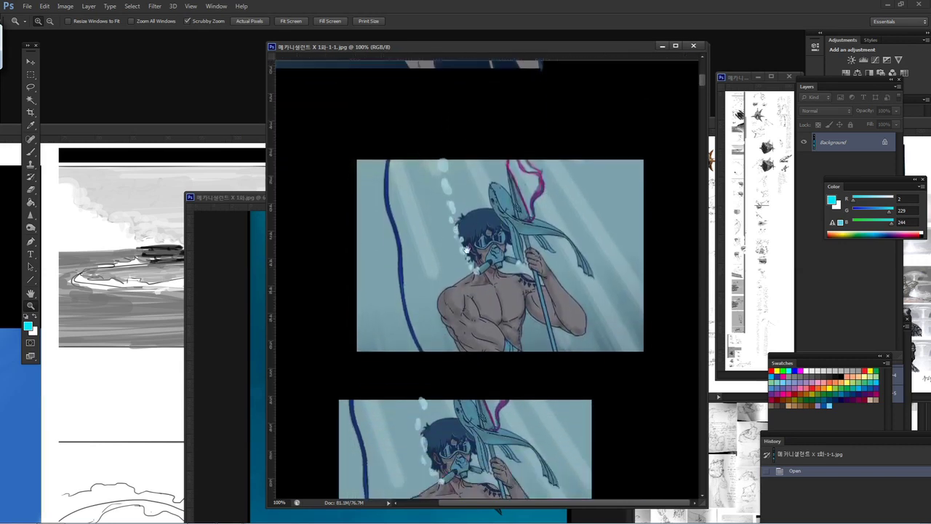
pyautogui.scroll(-2, 484, 230)
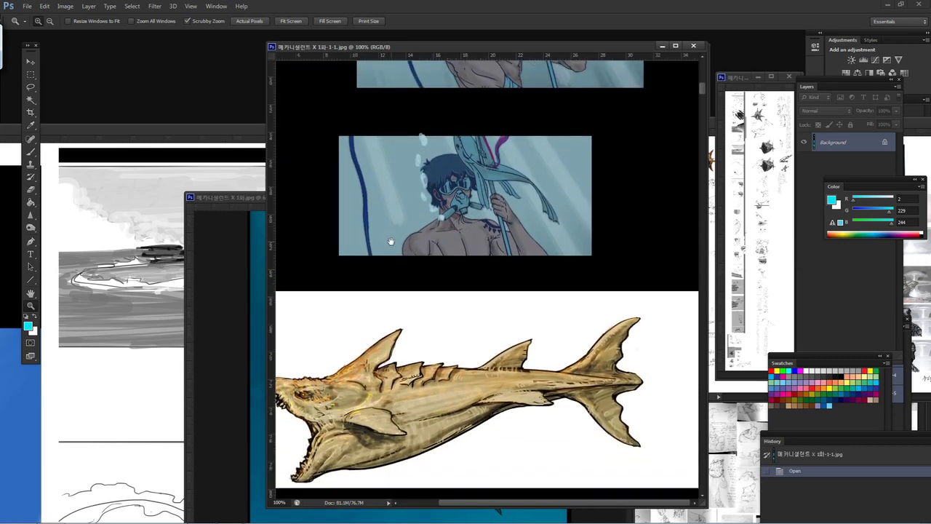
# Widen the window to fit the strip's full width, and show the yellow shark creature with its handwritten note
pyautogui.moveTo(266, 187); pyautogui.dragTo(149, 187)
pyautogui.moveTo(418, 352); pyautogui.dragTo(405, 217)
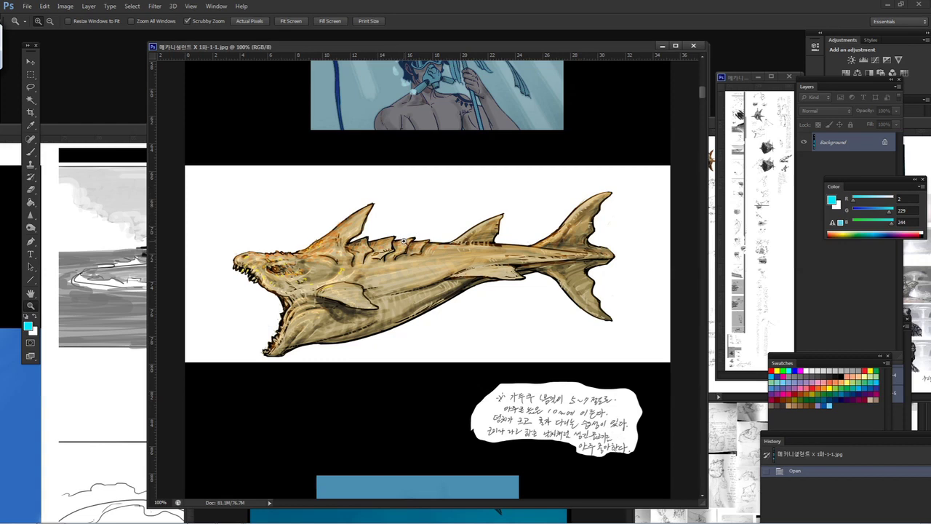
pyautogui.scroll(-3, 411, 310)
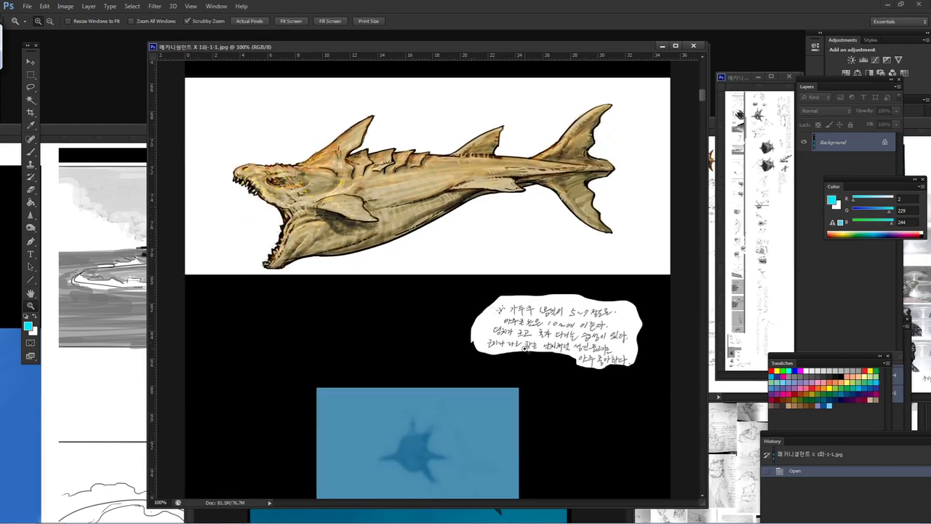
pyautogui.scroll(-1, 450, 396)
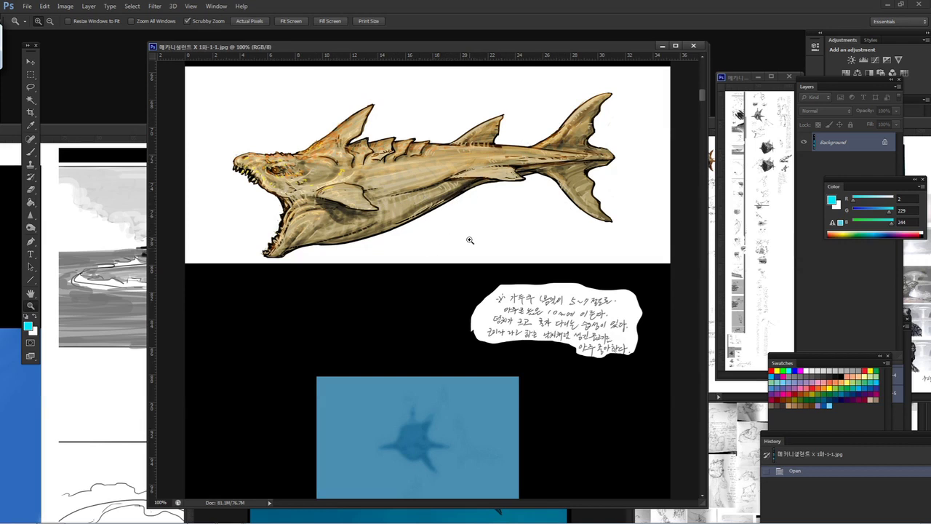
# Compare the shark creature illustration and its handwritten note with the two blurred creature silhouette panels below
pyautogui.moveTo(437, 328); pyautogui.dragTo(433, 195)
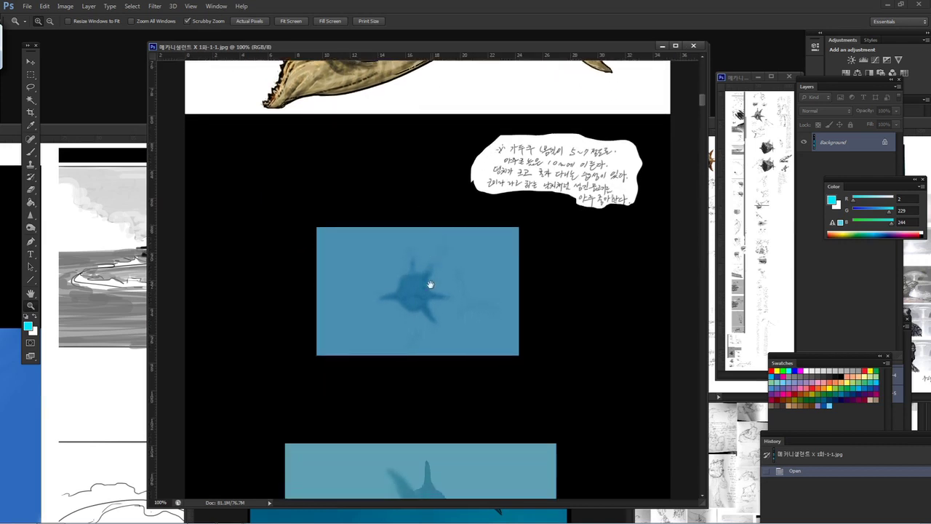
pyautogui.moveTo(431, 308); pyautogui.dragTo(415, 218)
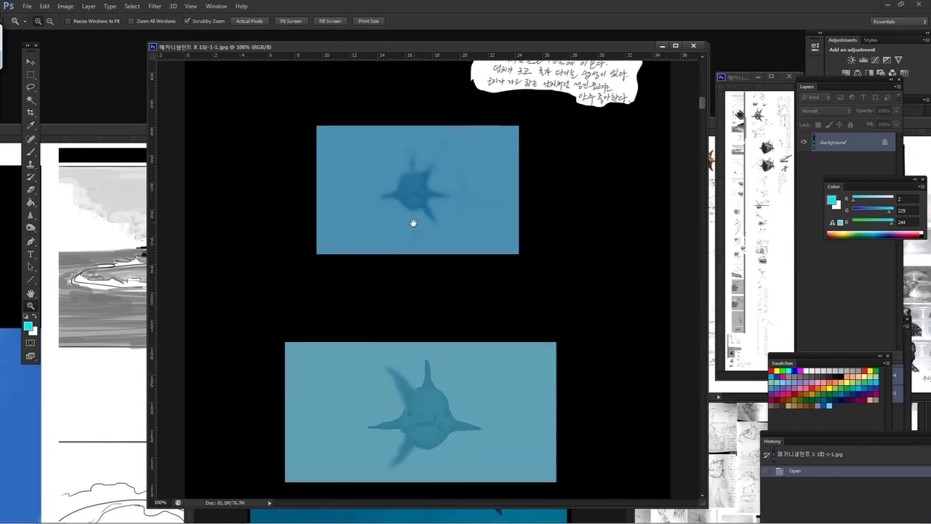
pyautogui.moveTo(458, 160); pyautogui.dragTo(486, 341)
pyautogui.moveTo(444, 368); pyautogui.dragTo(433, 186)
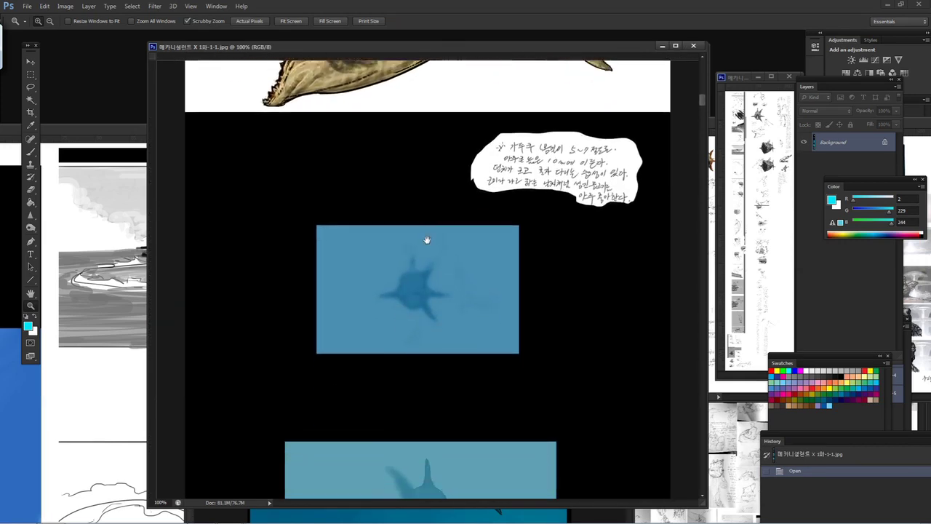
pyautogui.hotkey('ctrl', 'r')
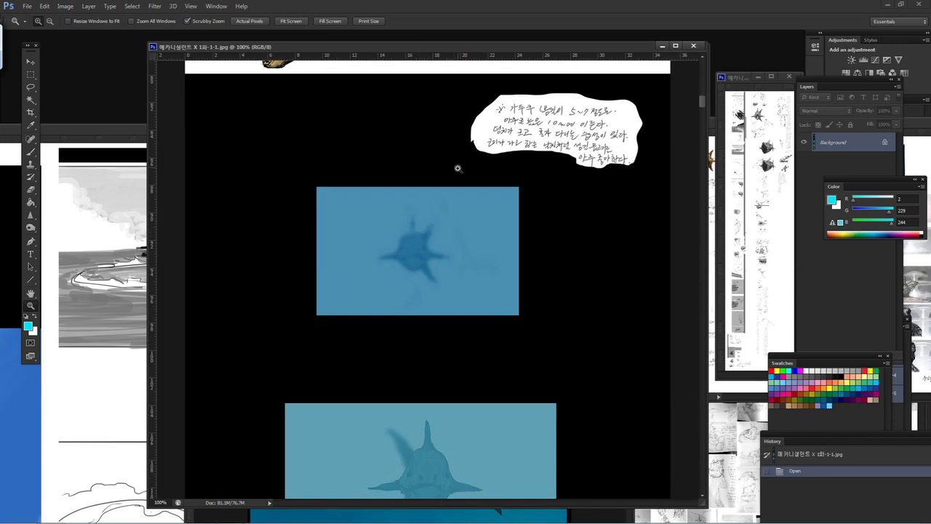
pyautogui.moveTo(457, 168); pyautogui.dragTo(439, 329)
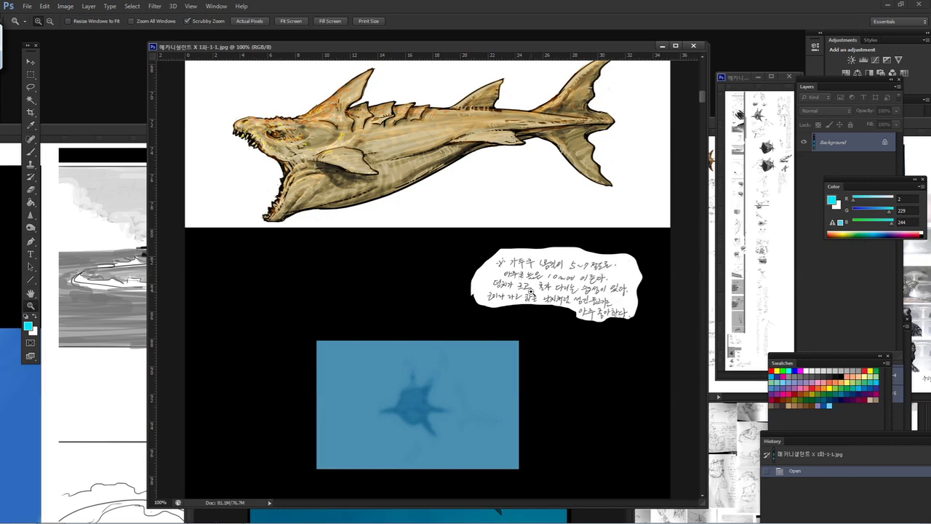
pyautogui.moveTo(551, 383); pyautogui.dragTo(551, 181)
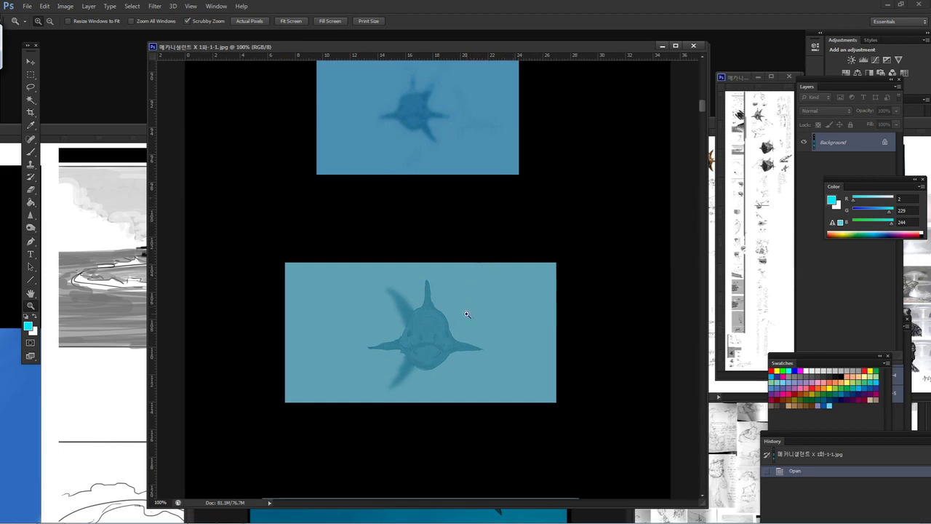
pyautogui.scroll(5, 458, 375)
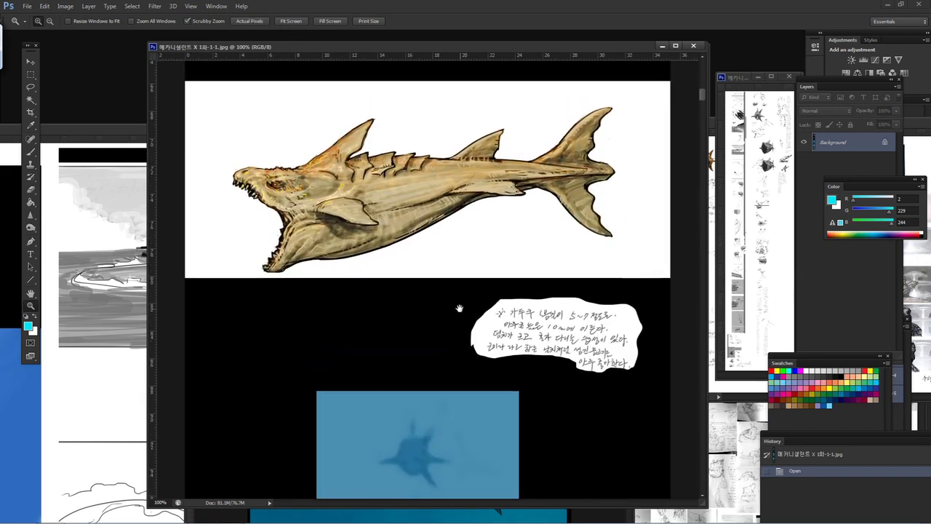
# Examine the front-facing cyan creature panel, the two diver panels below it, and the goggled diver's portrait
pyautogui.scroll(-7, 410, 379)
pyautogui.scroll(-8, 444, 98)
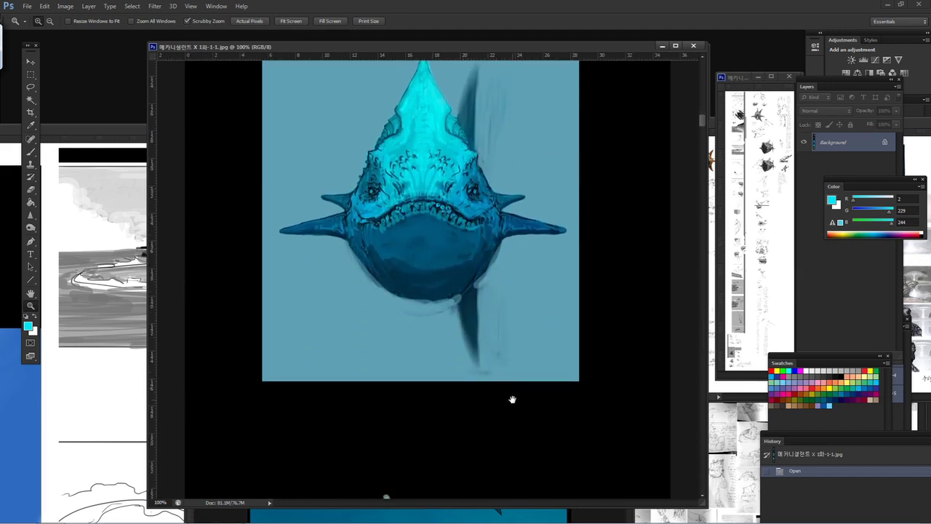
pyautogui.scroll(-10, 507, 418)
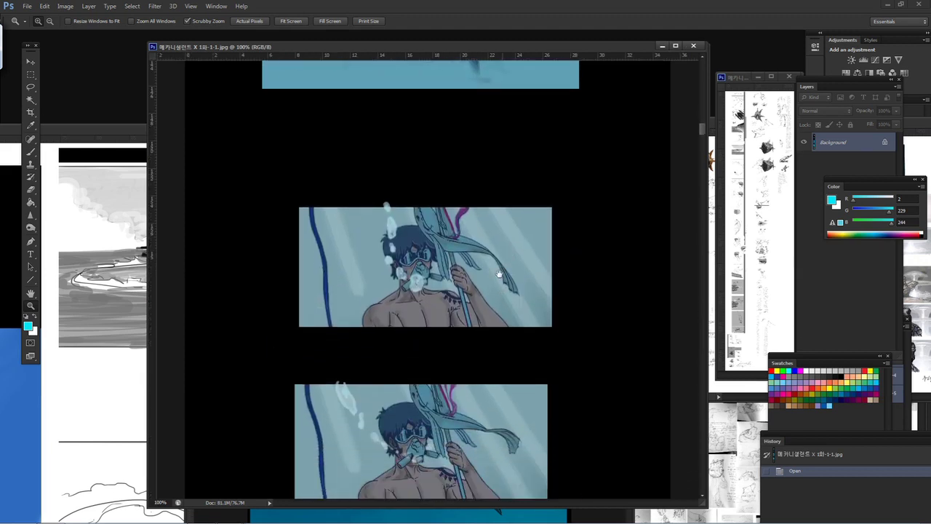
pyautogui.hotkey('ctrl', 'r')
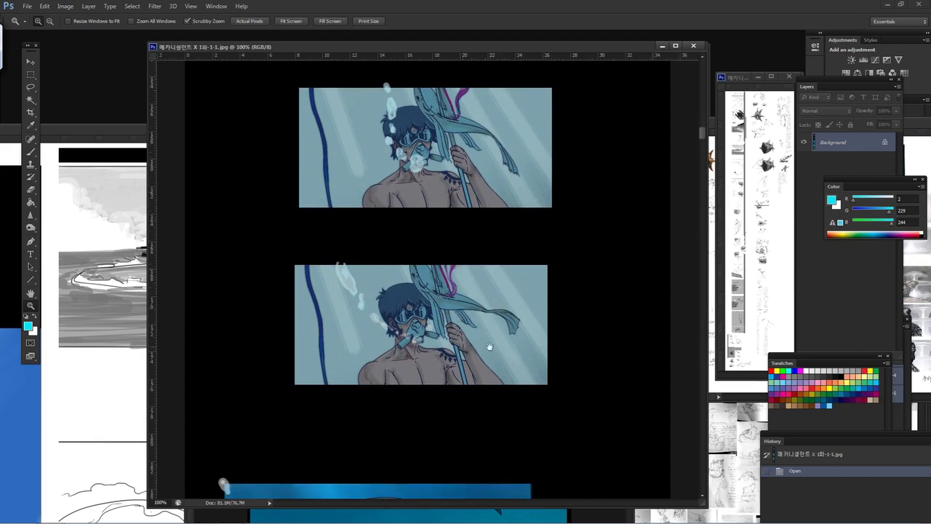
pyautogui.scroll(-8, 489, 347)
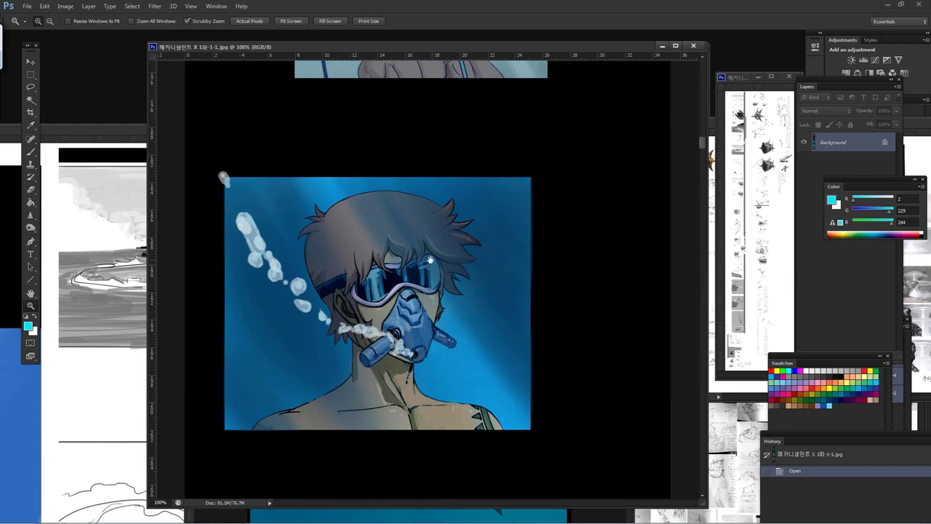
# Examine the curled sea creature and the open water beneath it in the tall teal panel
pyautogui.scroll(-12, 497, 353)
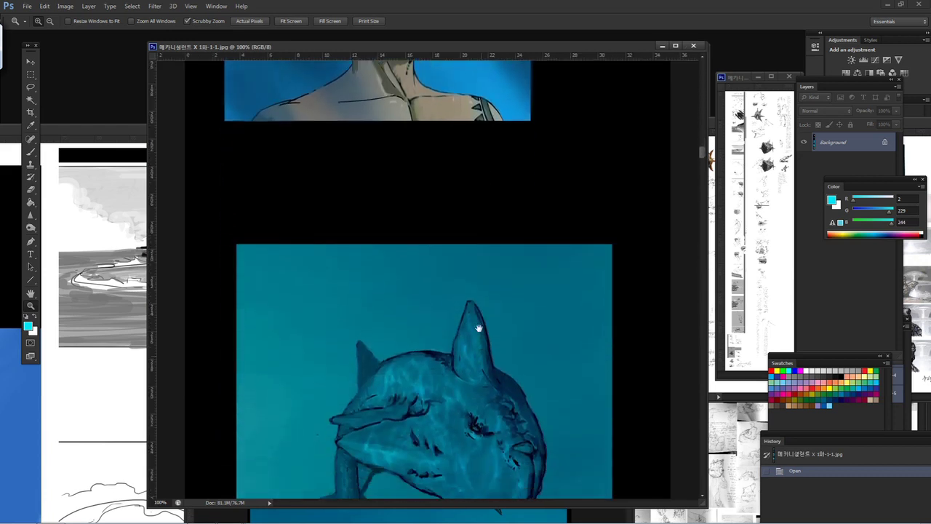
pyautogui.scroll(-2, 482, 327)
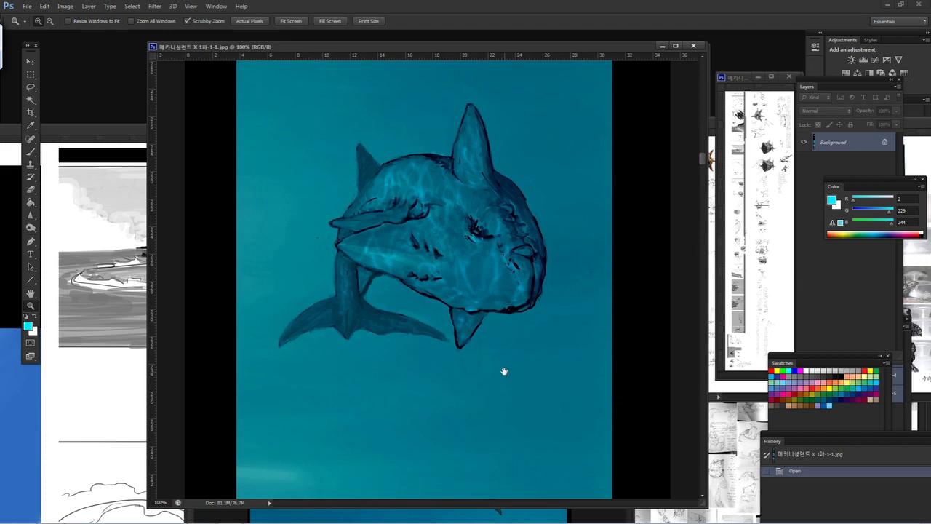
pyautogui.scroll(-10, 504, 371)
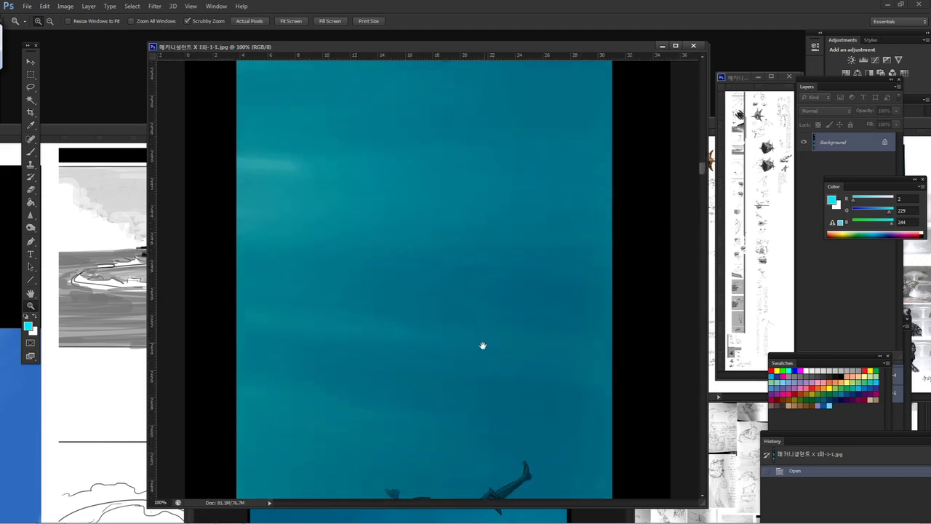
pyautogui.scroll(-10, 483, 346)
pyautogui.moveTo(498, 354); pyautogui.dragTo(495, 252)
pyautogui.hotkey('ctrl', 'r')
pyautogui.moveTo(492, 380); pyautogui.dragTo(493, 332)
pyautogui.moveTo(506, 265); pyautogui.dragTo(505, 310)
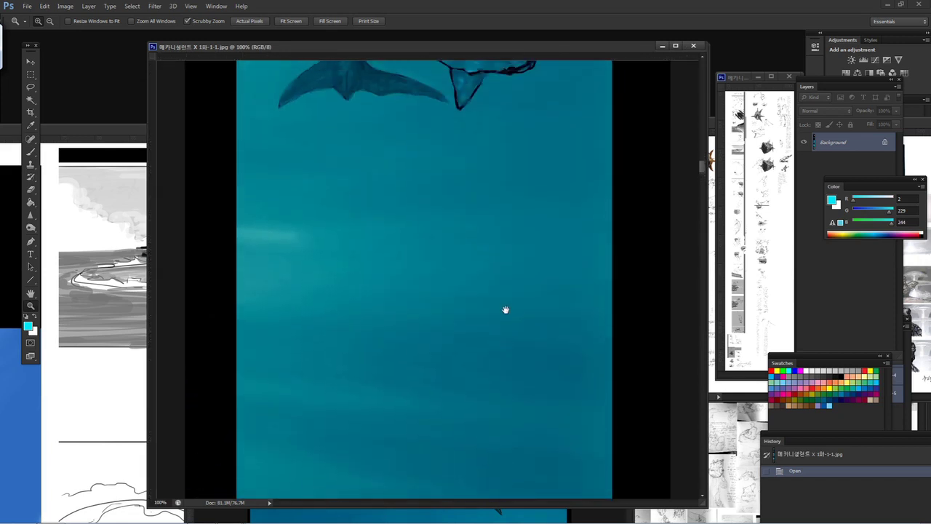
pyautogui.hotkey('ctrl', 'r')
pyautogui.moveTo(509, 156); pyautogui.dragTo(528, 230)
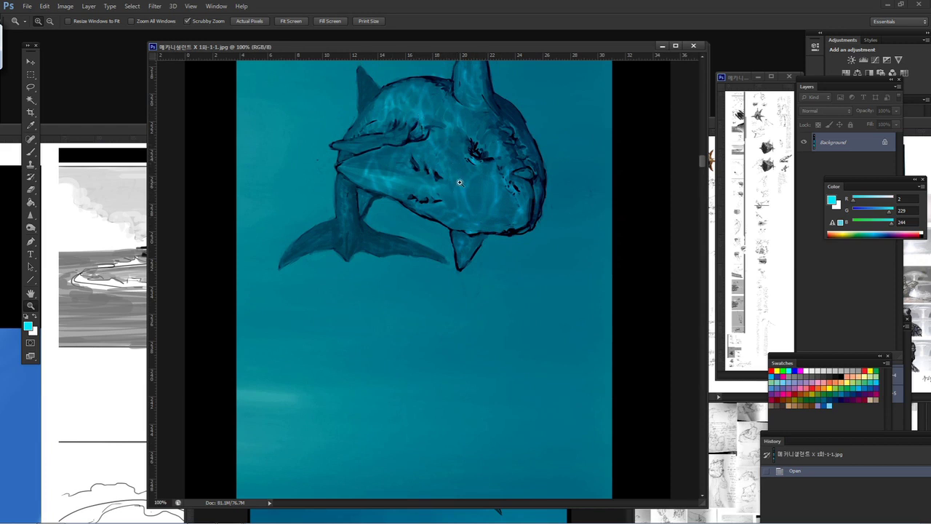
# Compare the tall teal panel's sea creature with the small diver and long trailing line near the panel's lower end
pyautogui.scroll(-1, 467, 279)
pyautogui.scroll(-3, 458, 264)
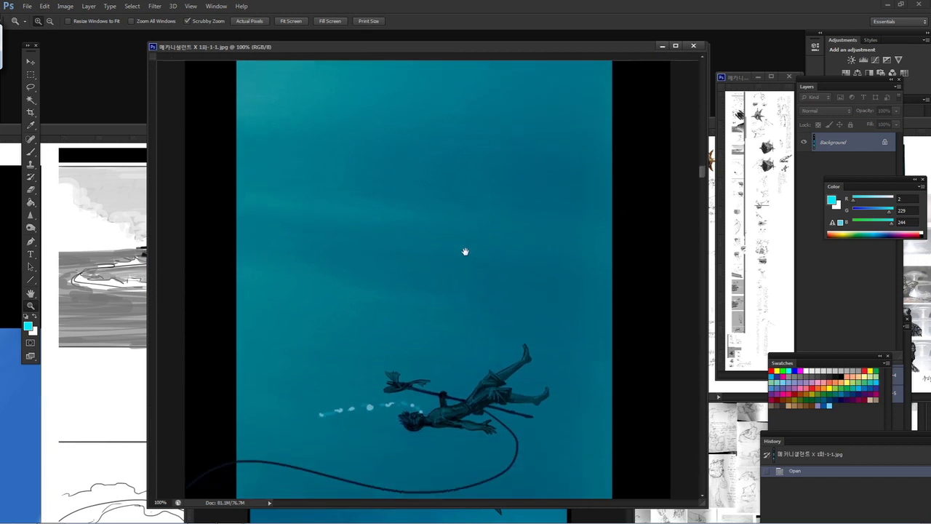
pyautogui.hotkey('ctrl', 'r')
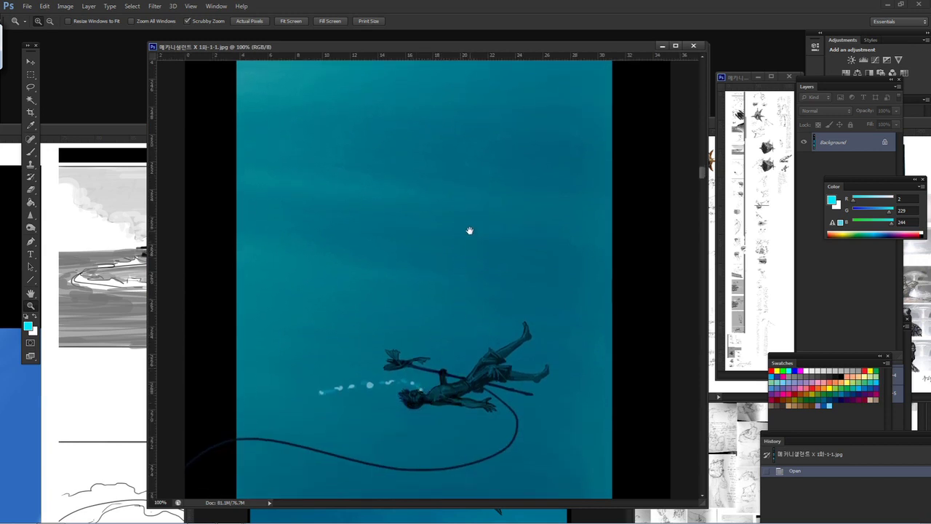
pyautogui.scroll(10, 469, 231)
pyautogui.scroll(-8, 456, 154)
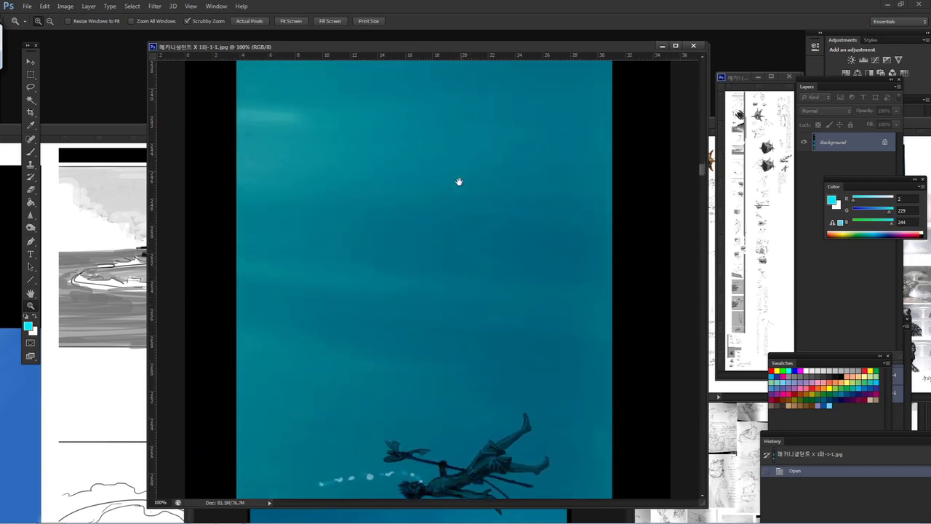
pyautogui.scroll(8, 459, 181)
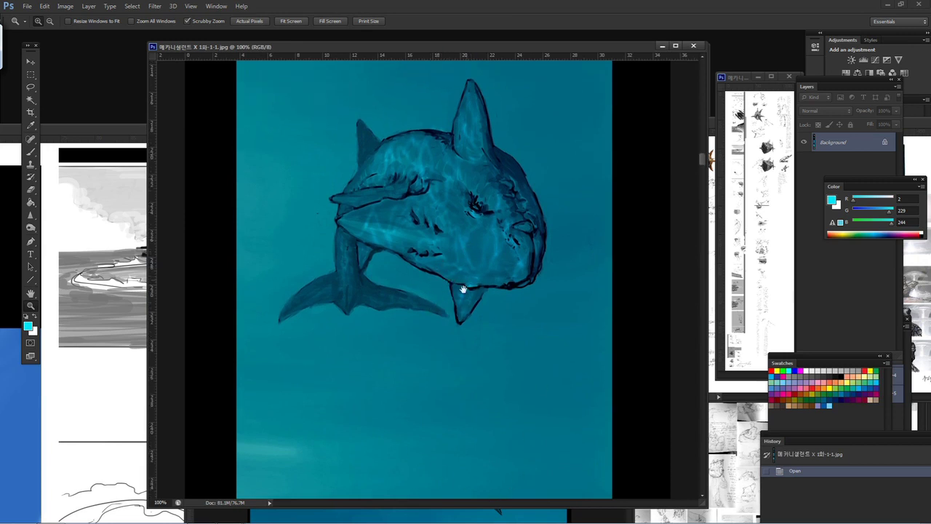
pyautogui.scroll(-14, 442, 403)
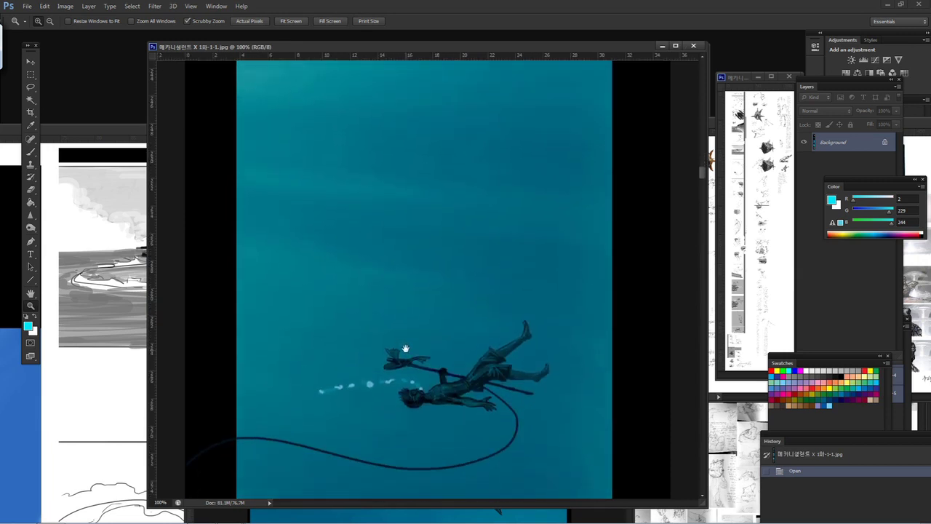
pyautogui.scroll(5, 403, 324)
pyautogui.scroll(8, 425, 270)
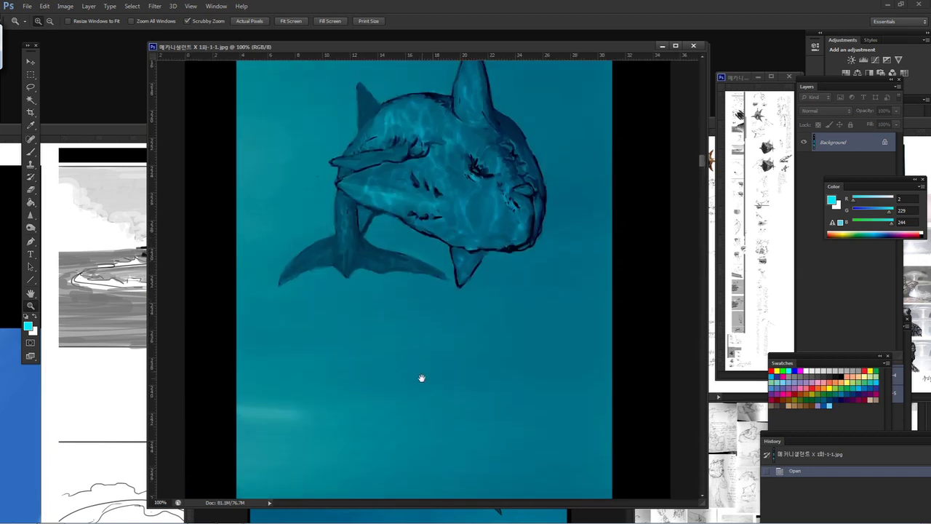
# Show the close-up panel of the goggled diver's face together with the creature's yellow eye panel
pyautogui.scroll(-15, 421, 378)
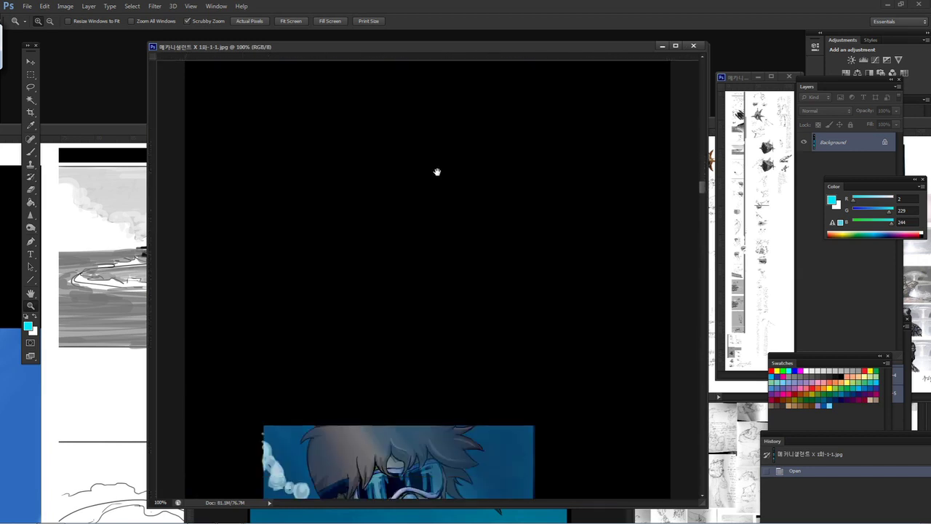
pyautogui.scroll(-10, 437, 172)
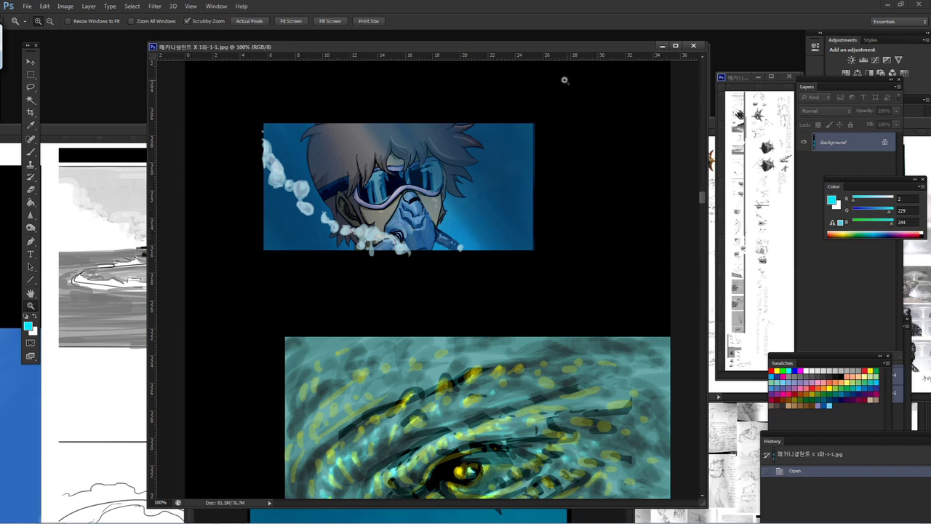
# Examine the yellow creature-eye panel and the front-facing cyan sea creature with its wide-open mouth from head tip to jaw
pyautogui.moveTo(465, 322); pyautogui.dragTo(468, 303)
pyautogui.scroll(-5, 468, 302)
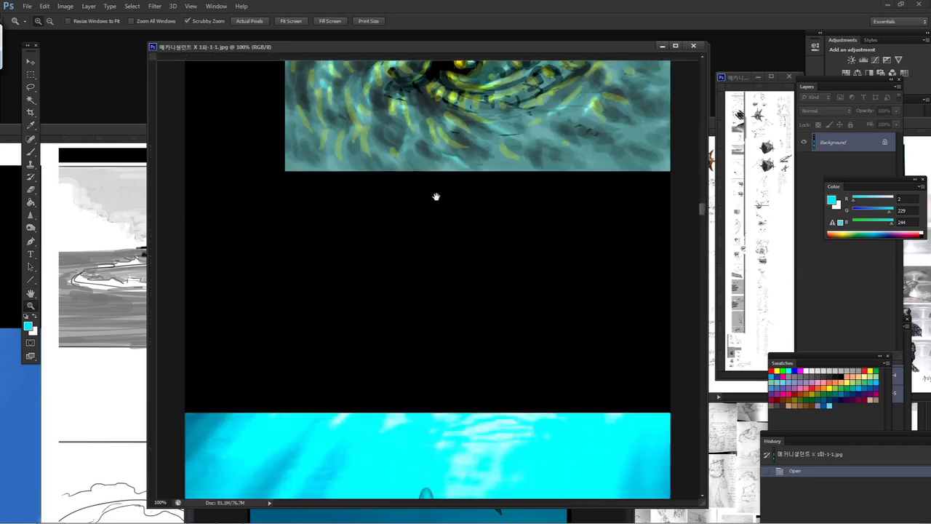
pyautogui.scroll(-10, 438, 211)
pyautogui.scroll(-4, 440, 253)
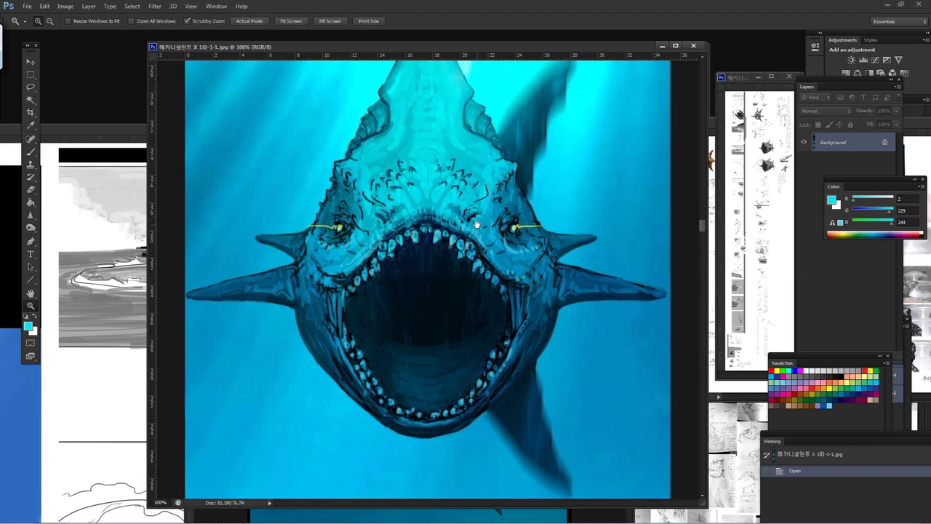
pyautogui.scroll(4, 474, 207)
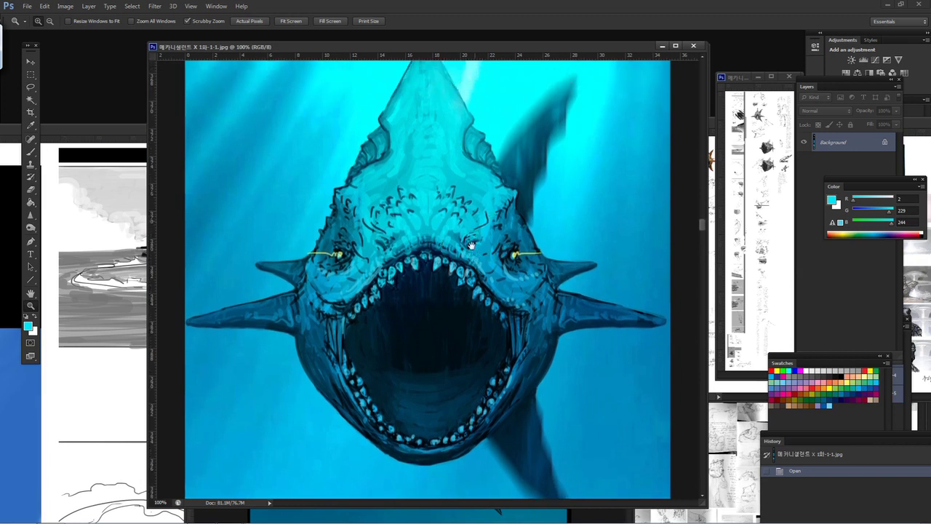
pyautogui.scroll(2, 457, 219)
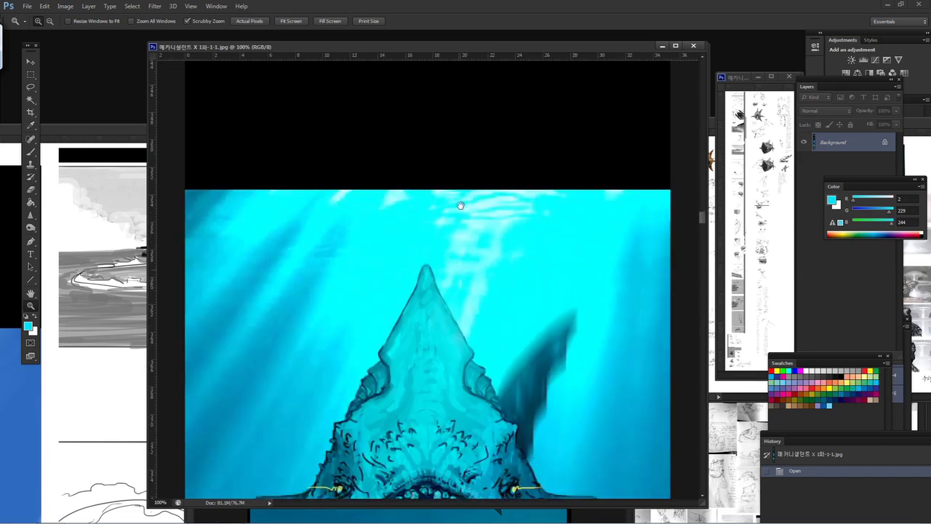
pyautogui.scroll(-9, 437, 217)
pyautogui.hotkey('ctrl', 'r')
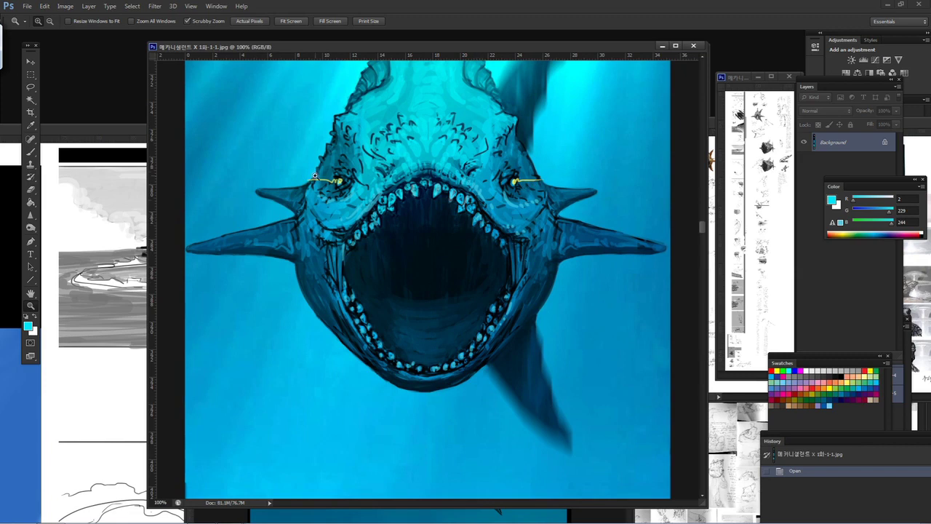
# Compare the successive panels of the green-tinted diver holding a spear beneath the open-mouthed creature
pyautogui.scroll(-15, 400, 404)
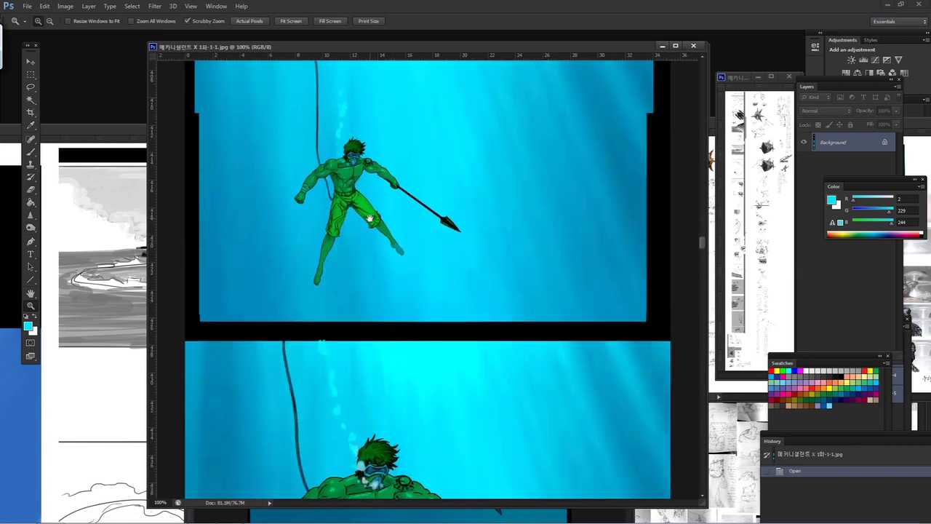
pyautogui.scroll(8, 436, 240)
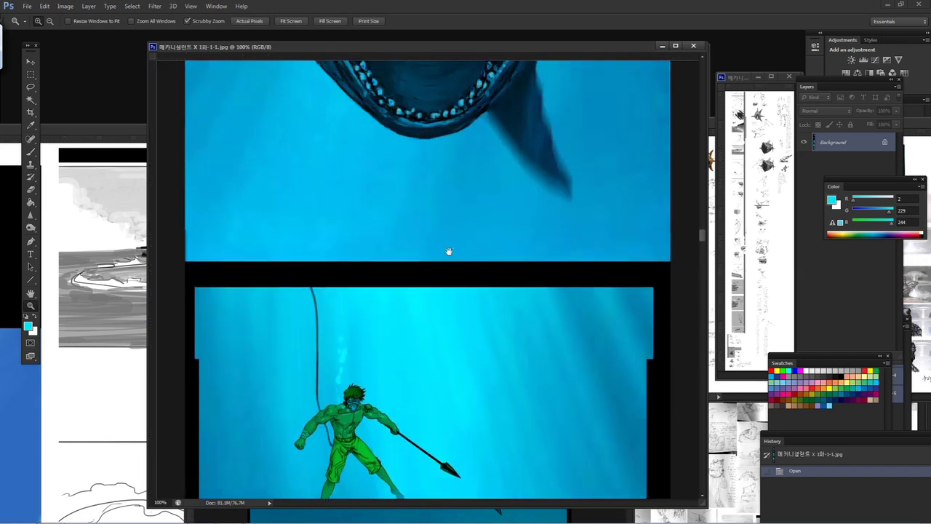
pyautogui.scroll(-9, 378, 182)
pyautogui.scroll(-5, 358, 223)
pyautogui.hotkey('ctrl', 'r')
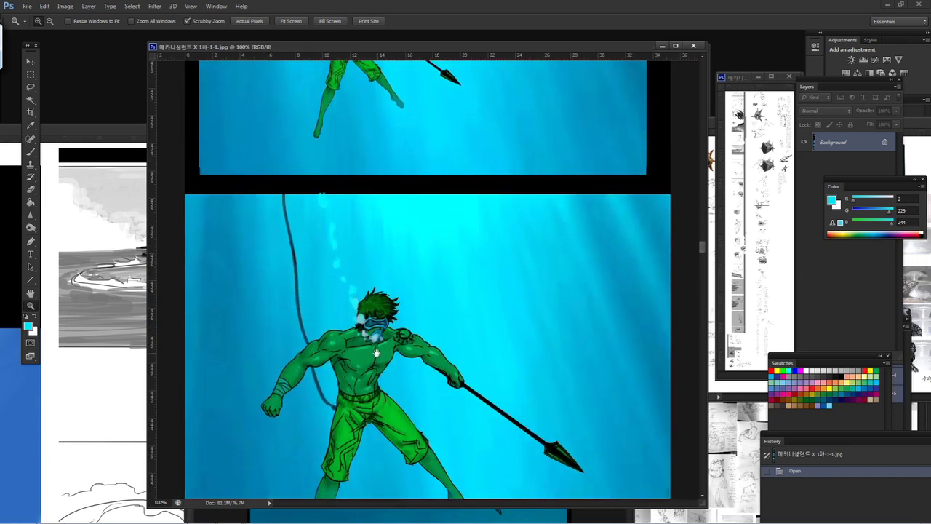
pyautogui.scroll(-5, 411, 370)
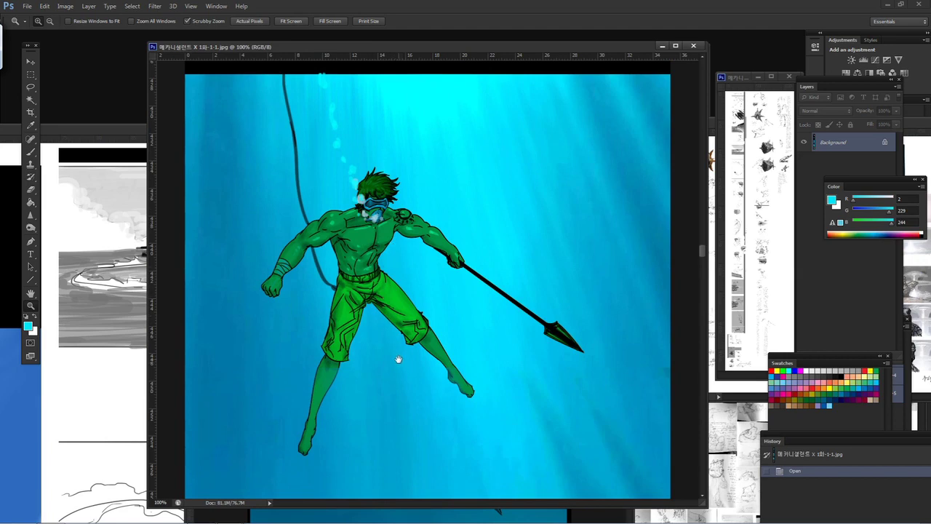
pyautogui.scroll(7, 386, 291)
pyautogui.scroll(-20, 375, 291)
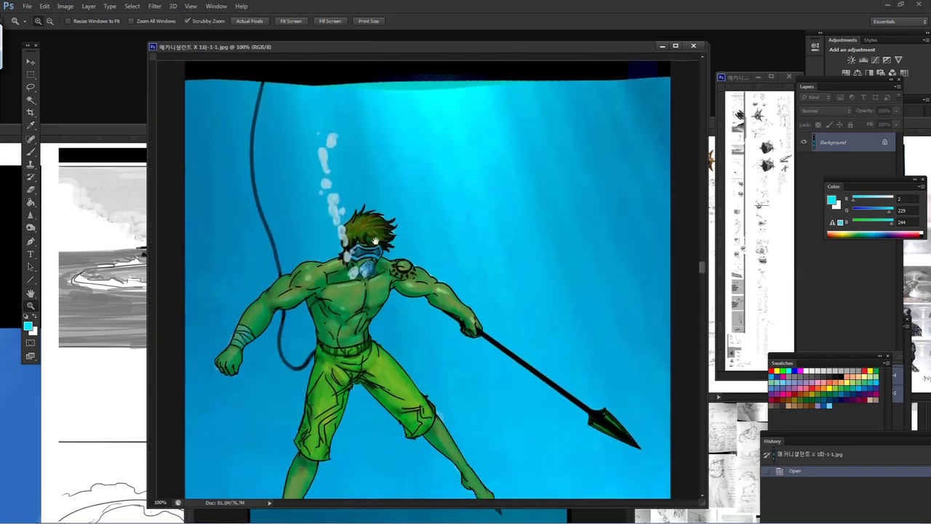
# Review the green creature's gaping jaws, the masked diver's portrait, and the panel where the diver confronts the creature
pyautogui.scroll(-10, 363, 188)
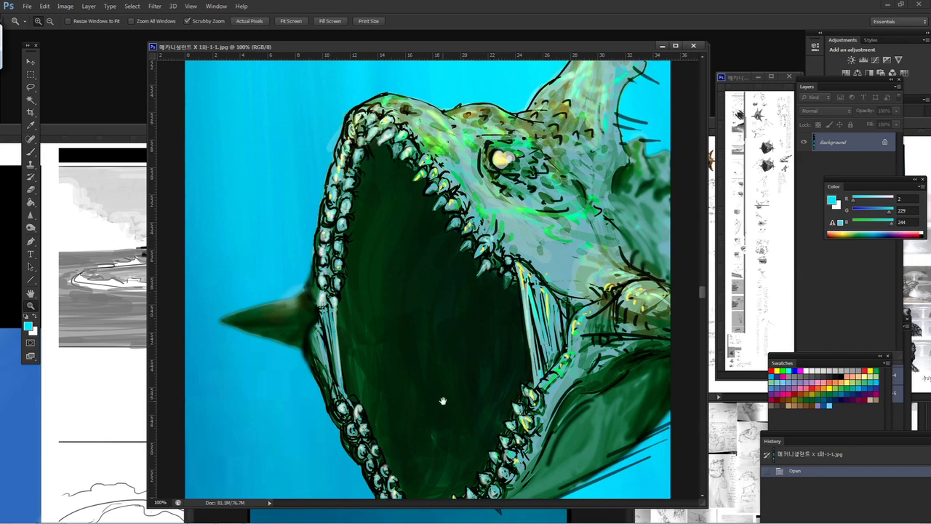
pyautogui.moveTo(444, 395); pyautogui.dragTo(441, 216)
pyautogui.hotkey('ctrl', 'r')
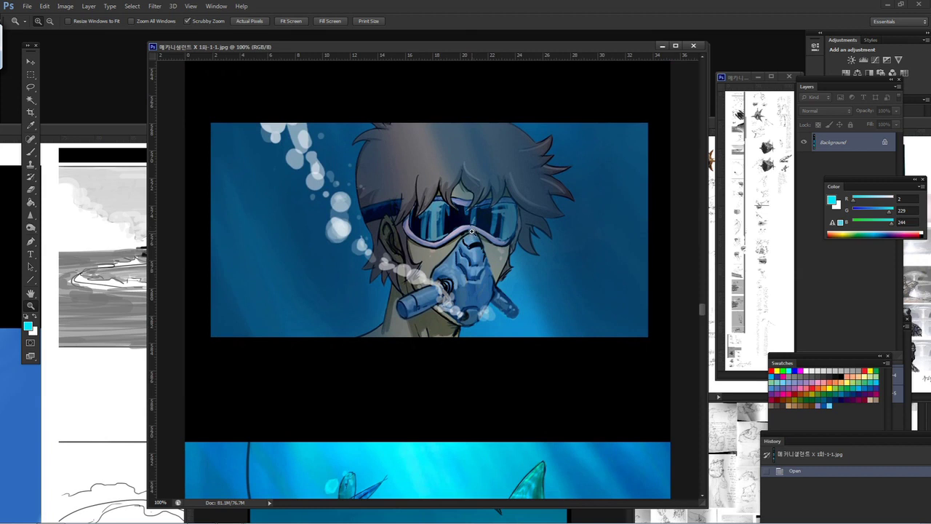
pyautogui.moveTo(456, 328); pyautogui.dragTo(462, 158)
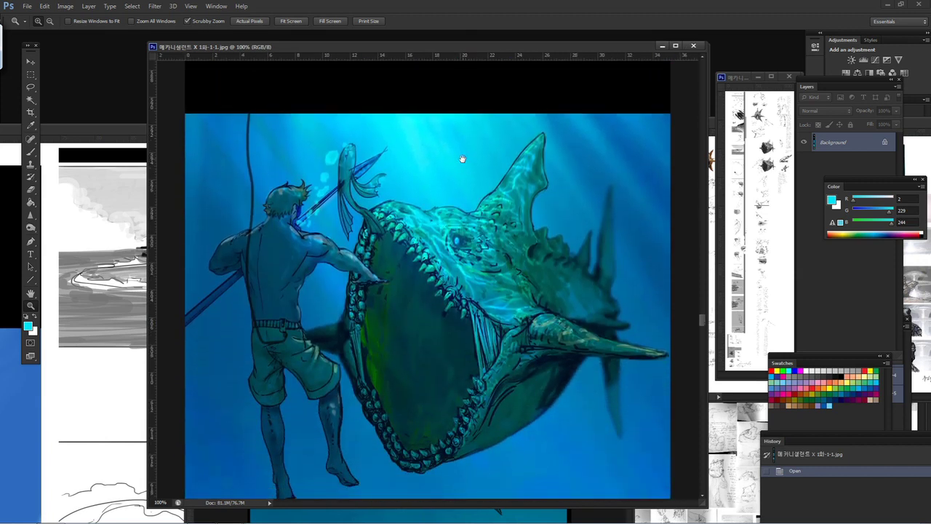
pyautogui.moveTo(469, 293); pyautogui.dragTo(458, 266)
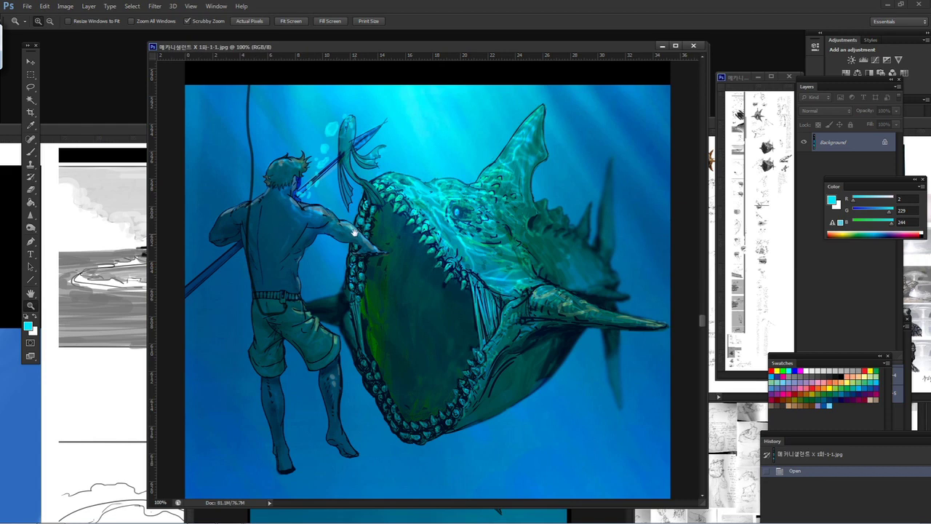
# Follow the tall panel of the descending green creature from its tail to the small diver with the spear below
pyautogui.scroll(-10, 397, 416)
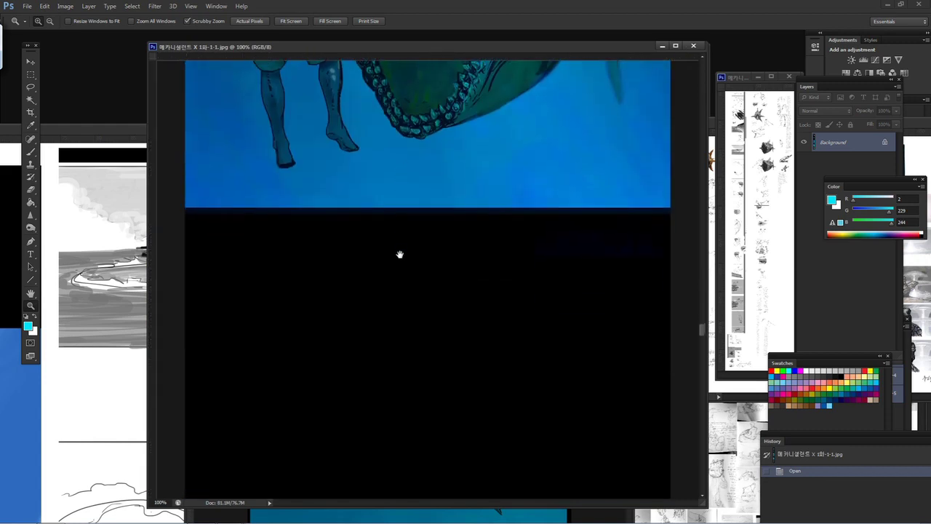
pyautogui.scroll(-10, 408, 379)
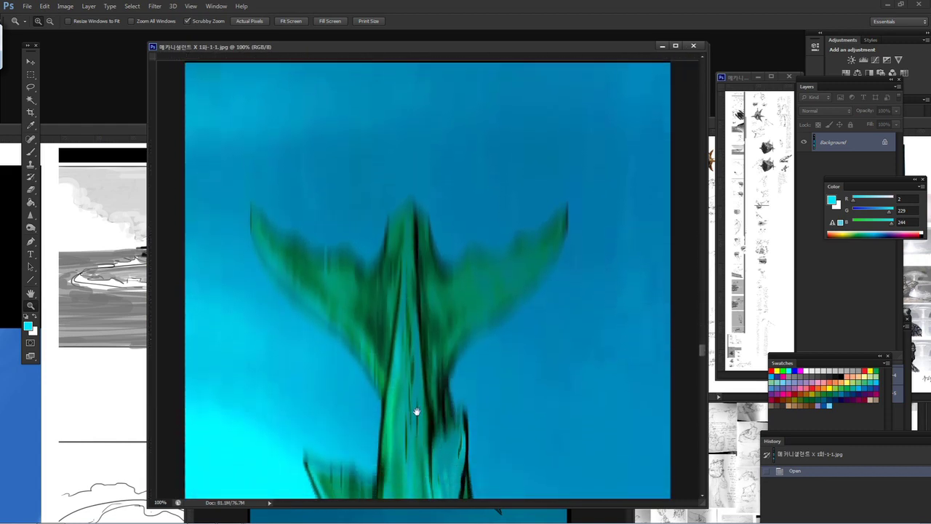
pyautogui.scroll(-10, 409, 252)
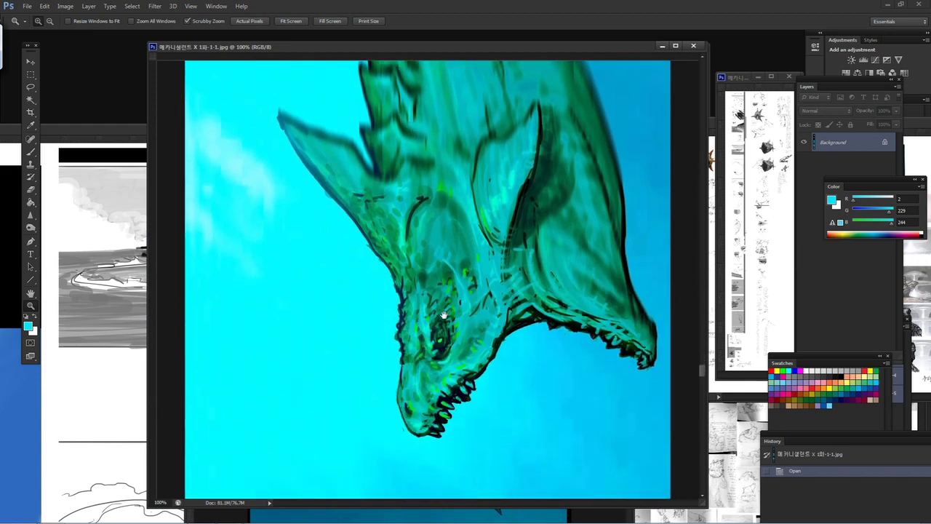
pyautogui.scroll(-5, 422, 337)
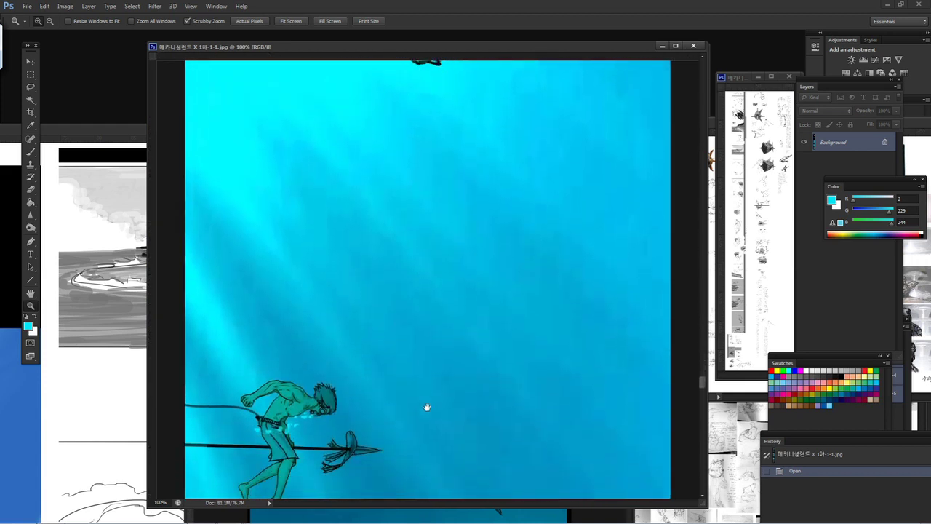
pyautogui.scroll(-1, 338, 289)
pyautogui.hotkey('ctrl', 'r')
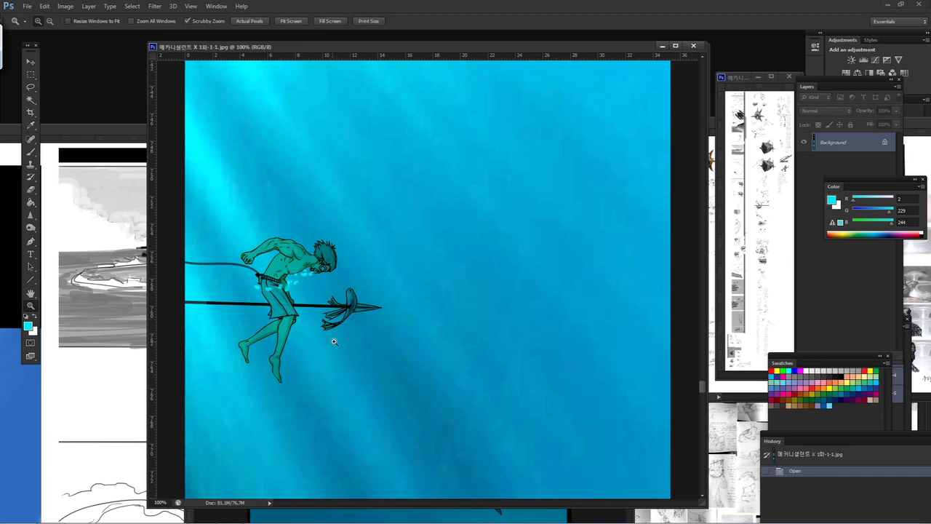
# Examine the upside-down diver panel and the panel of the diver's foot landing on the creature's snout
pyautogui.scroll(-8, 399, 257)
pyautogui.hotkey('ctrl', 'r')
pyautogui.scroll(-10, 410, 322)
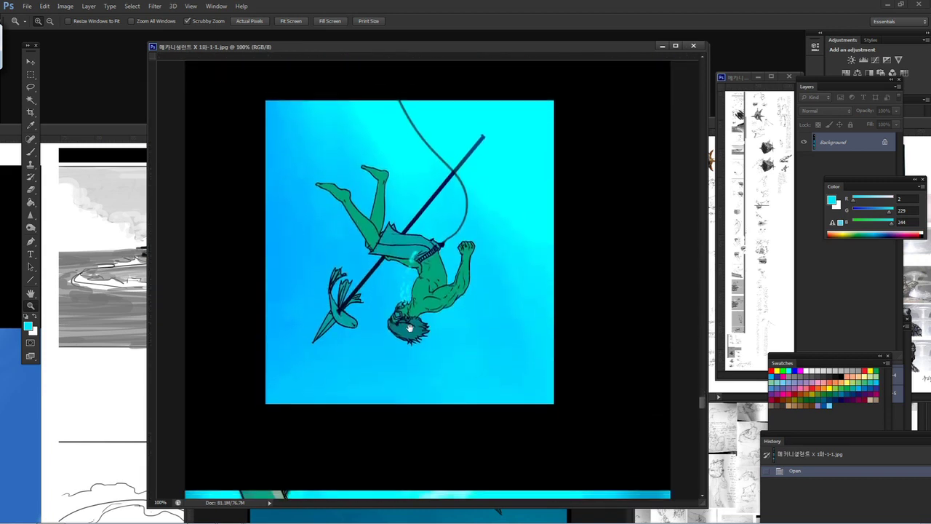
pyautogui.scroll(-3, 393, 271)
pyautogui.hotkey('ctrl', 'r')
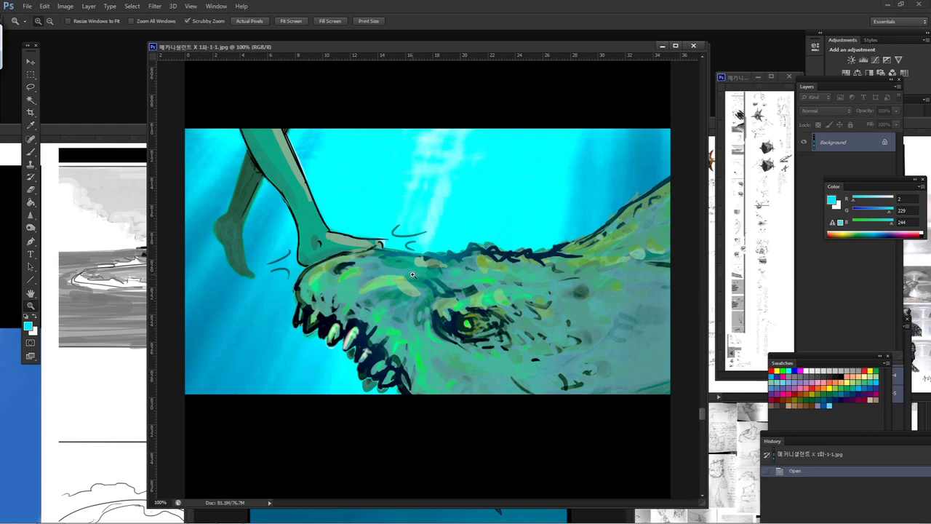
# Inspect the diver's goggled eyes at 200% zoom, return to 100%, and view the panel of him raising the spear overhead
pyautogui.scroll(-8, 407, 374)
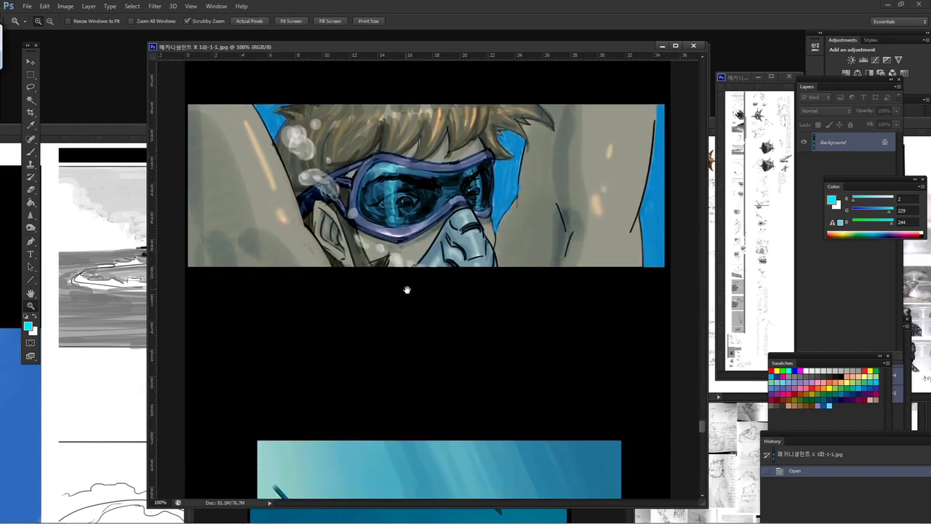
pyautogui.click(443, 216)
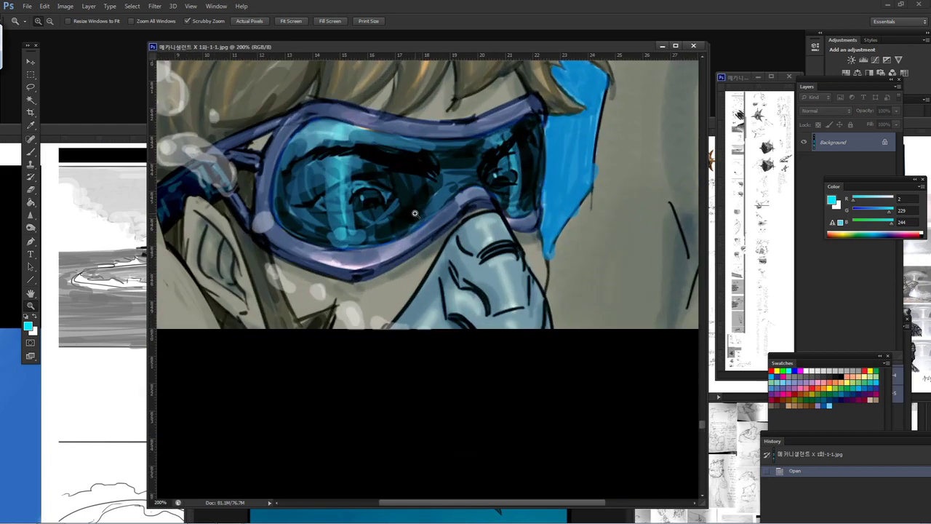
pyautogui.keyDown('alt'); pyautogui.click(441, 141); pyautogui.keyUp('alt')
pyautogui.scroll(-10, 474, 266)
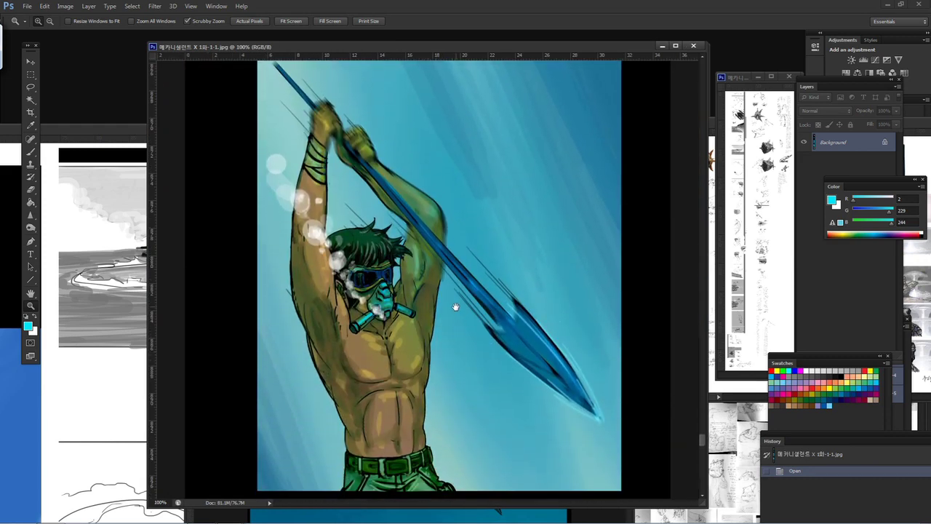
# Examine the red spear-impact panel and the two creature-eye panels below it
pyautogui.scroll(-10, 467, 454)
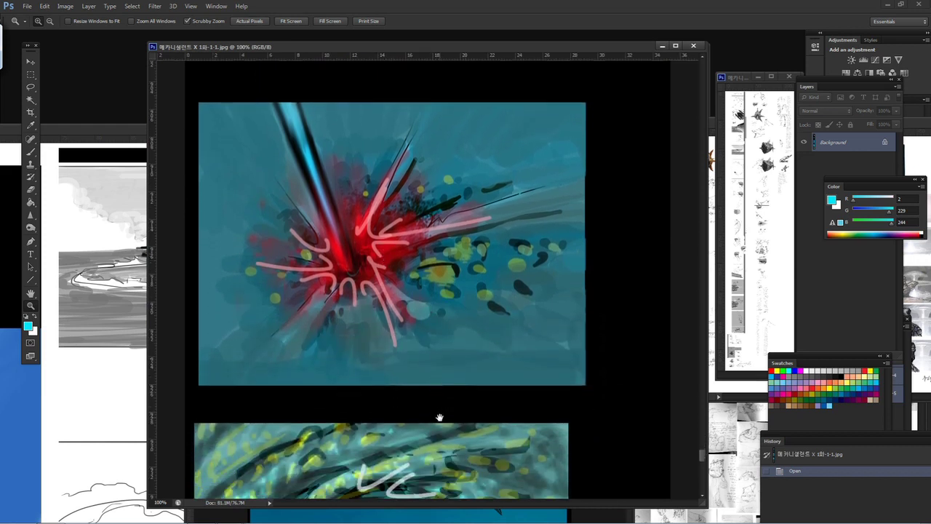
pyautogui.scroll(-5, 438, 405)
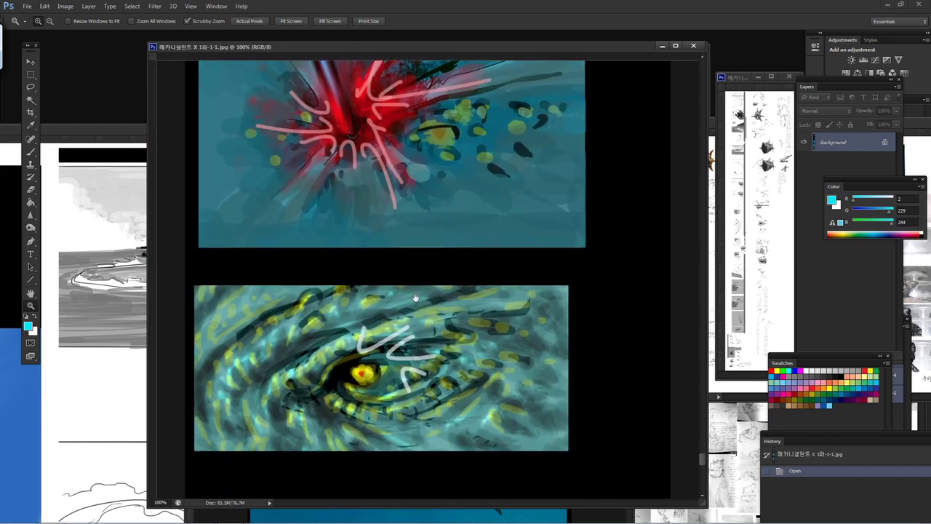
pyautogui.scroll(-5, 415, 298)
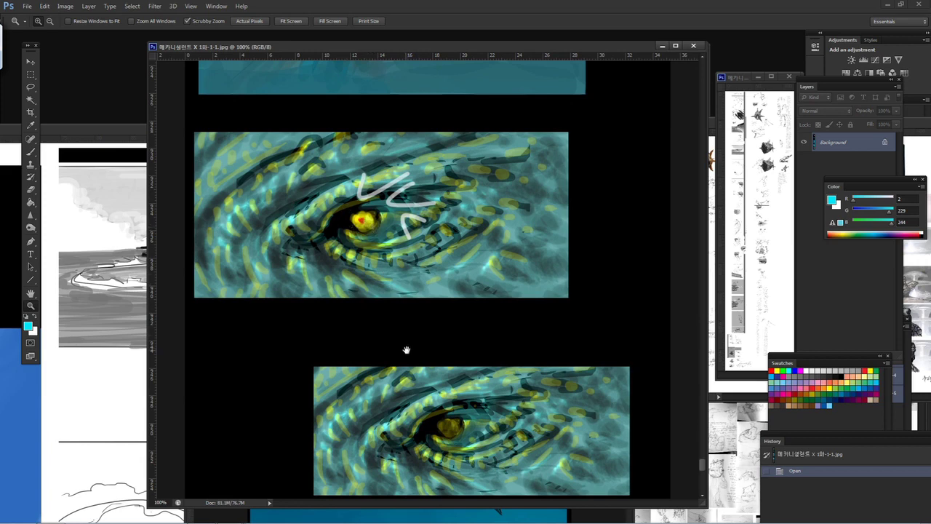
pyautogui.scroll(-6, 407, 350)
# View the panel of the diver gripping the rope and shaft, plus the speared green creature beneath it
pyautogui.hotkey('ctrl', 'r')
pyautogui.moveTo(449, 251); pyautogui.dragTo(450, 243)
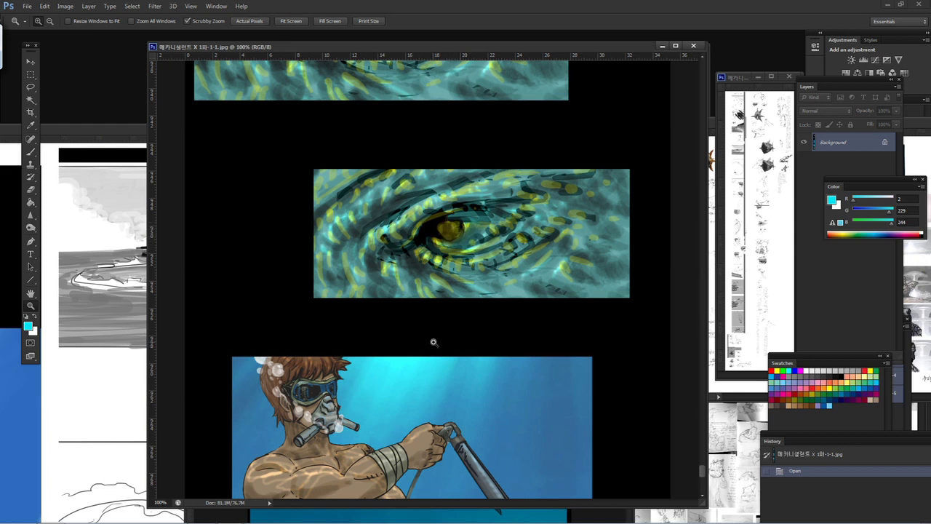
pyautogui.scroll(-3, 420, 369)
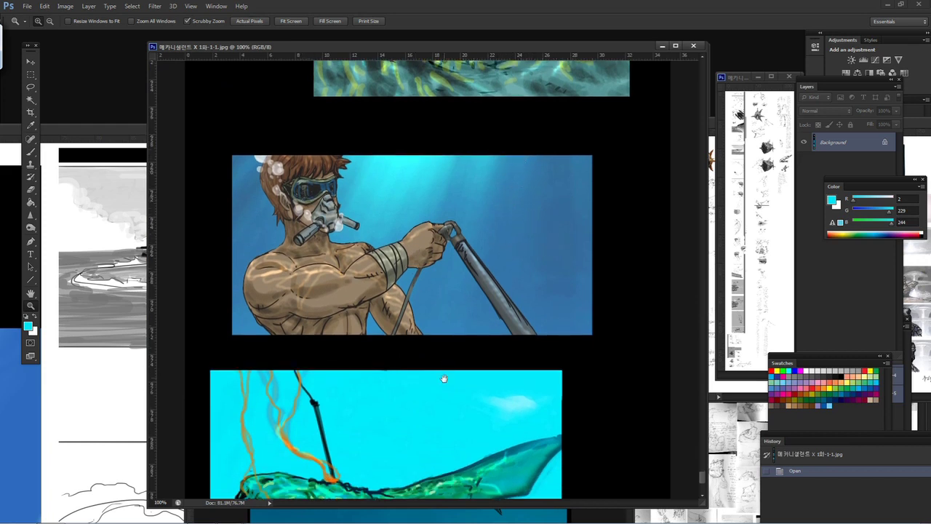
pyautogui.moveTo(437, 390); pyautogui.dragTo(436, 223)
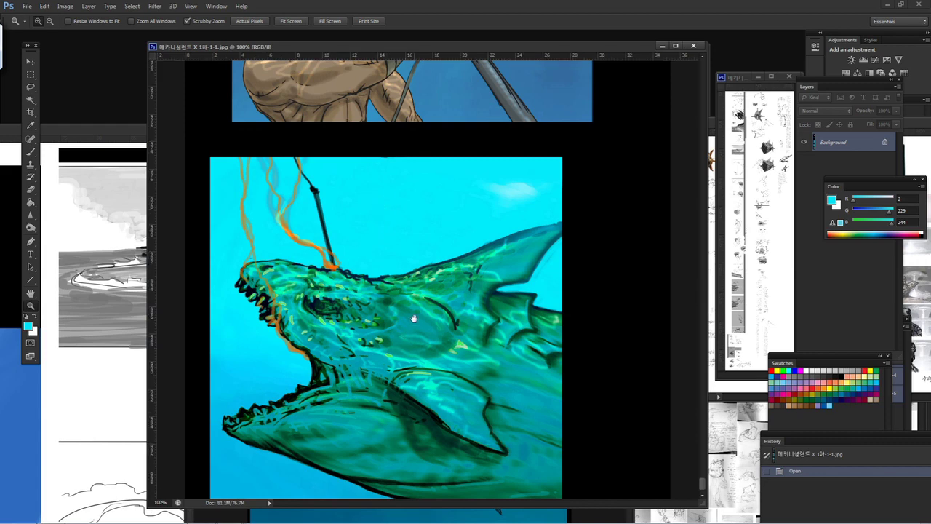
# Move the current strip window out of the way, bring the narrow X 1화-2.jpg strip forward, and enlarge its window
pyautogui.moveTo(518, 51); pyautogui.dragTo(444, 241)
pyautogui.click(484, 137)
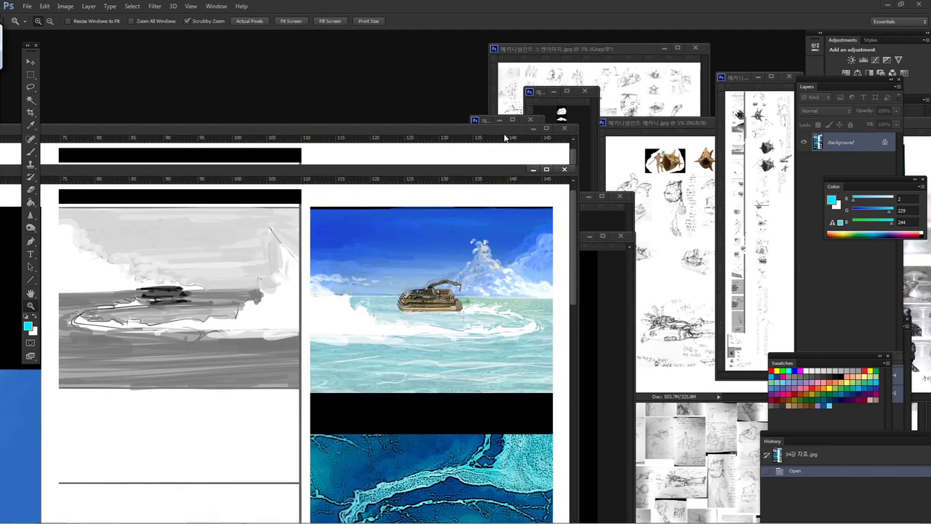
pyautogui.click(481, 119)
pyautogui.moveTo(479, 119); pyautogui.dragTo(349, 52)
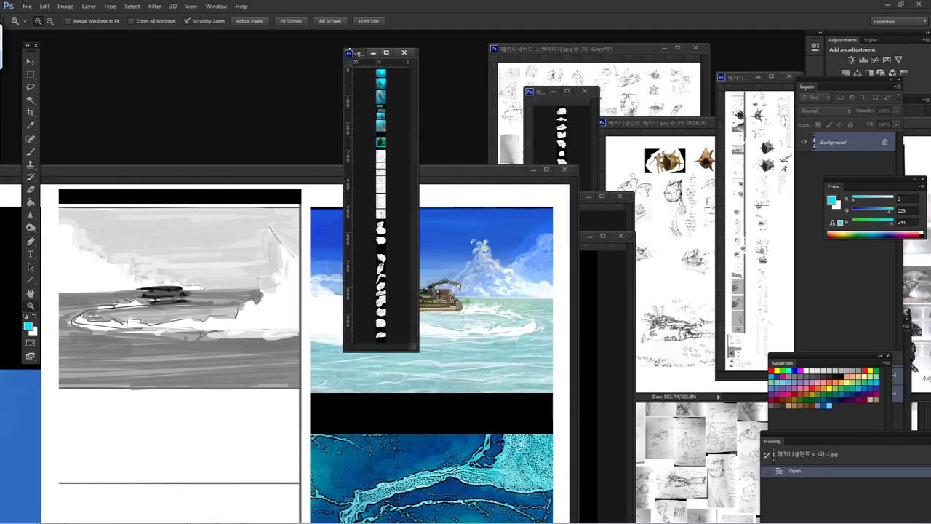
pyautogui.moveTo(414, 348); pyautogui.dragTo(663, 502)
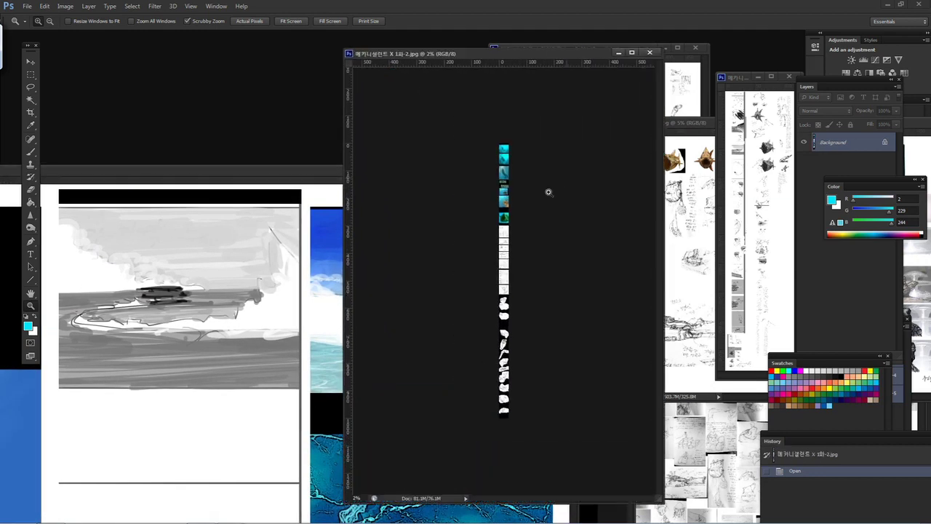
# Zoom the X 1화-2.jpg strip to 100% on the diver and spotted shark panel, and widen its window
pyautogui.moveTo(513, 143); pyautogui.dragTo(506, 252)
pyautogui.click(499, 86)
pyautogui.moveTo(511, 154); pyautogui.dragTo(364, 131)
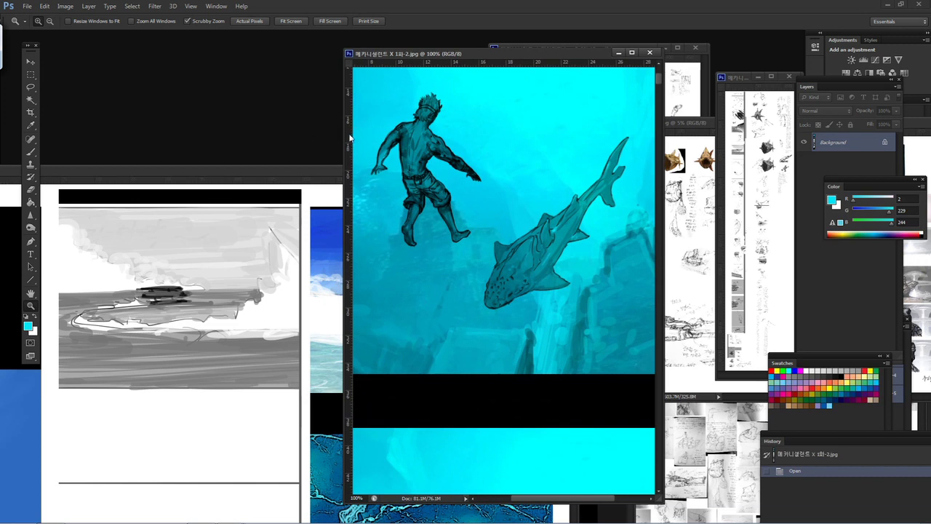
pyautogui.moveTo(343, 136); pyautogui.dragTo(169, 159)
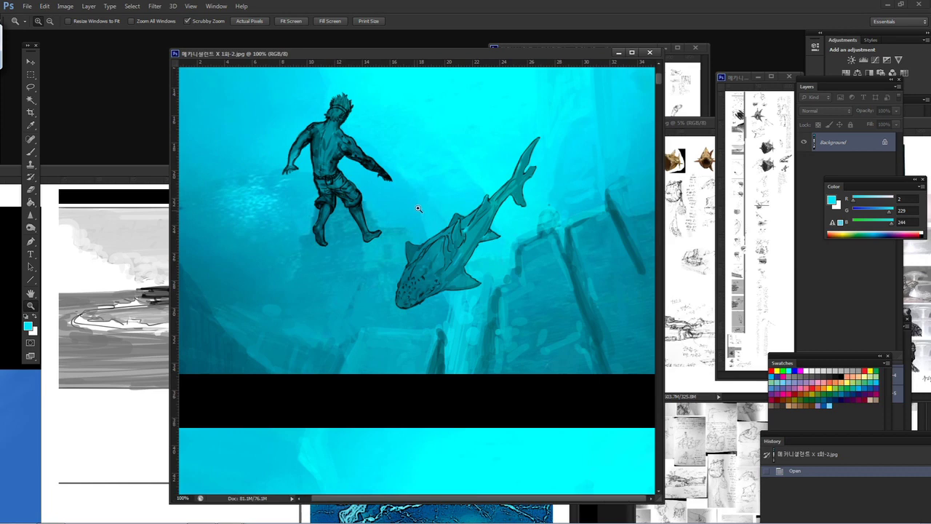
# View the coloured underwater panels from the diver and spotted shark down through the swimming masked diver to the creature-eye close-ups
pyautogui.moveTo(409, 209); pyautogui.dragTo(415, 380)
pyautogui.moveTo(429, 311); pyautogui.dragTo(437, 201)
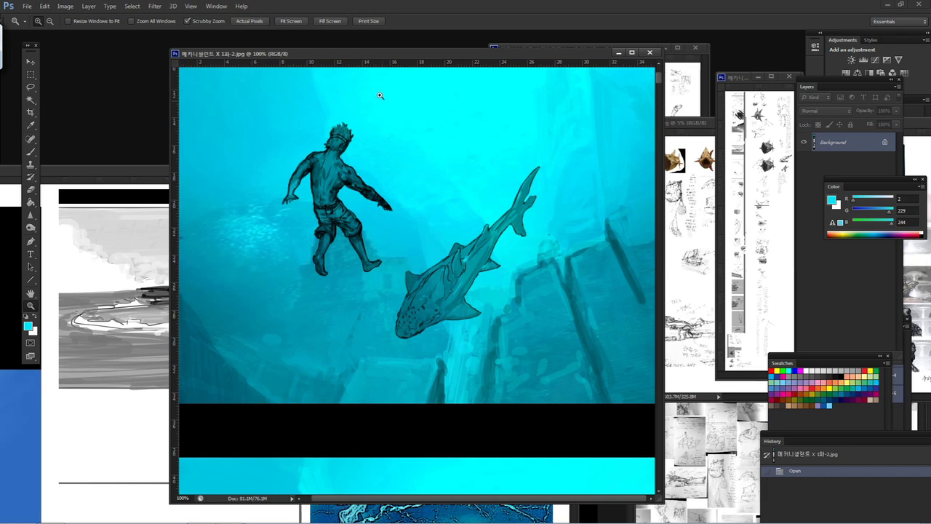
pyautogui.scroll(-10, 412, 286)
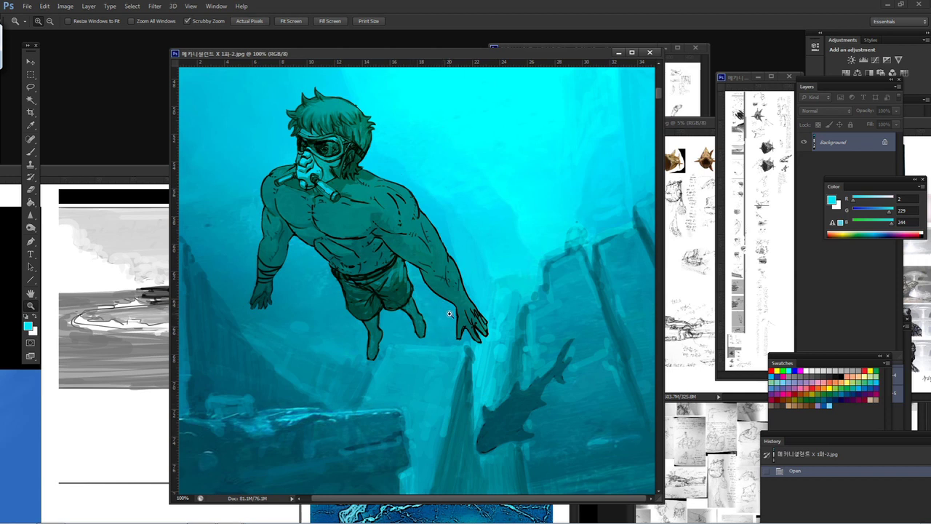
pyautogui.scroll(-10, 444, 307)
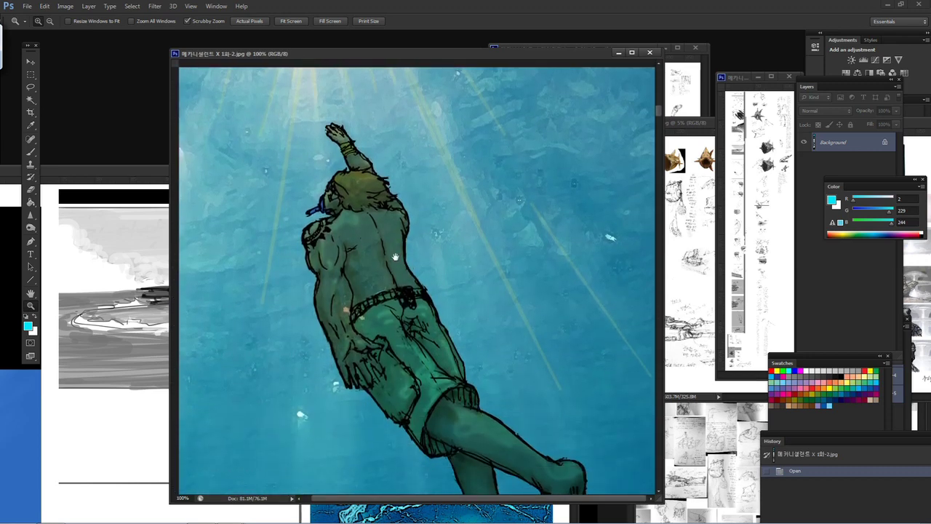
pyautogui.scroll(-8, 403, 320)
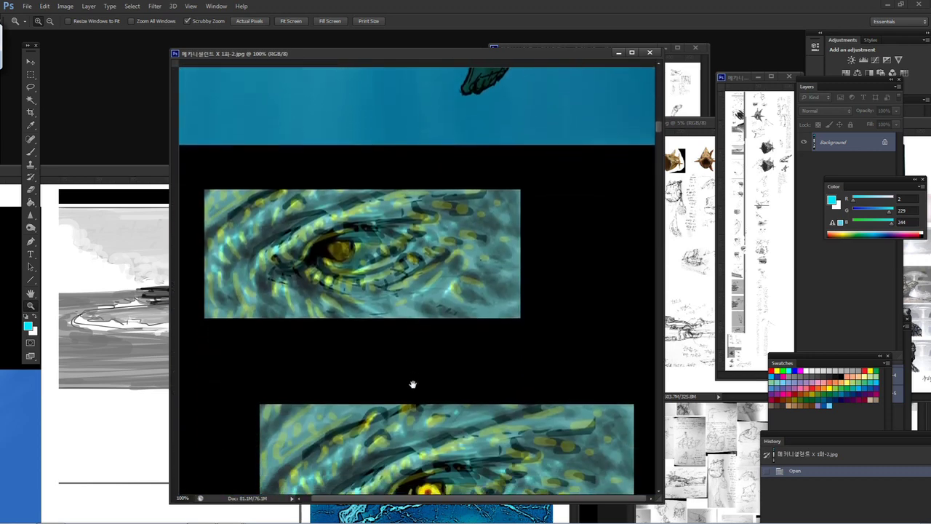
# Examine the coloured head close-ups of the snorkelling diver near the water surface, and zoom the strip out to 66.7%
pyautogui.scroll(-8, 413, 385)
pyautogui.scroll(-8, 401, 239)
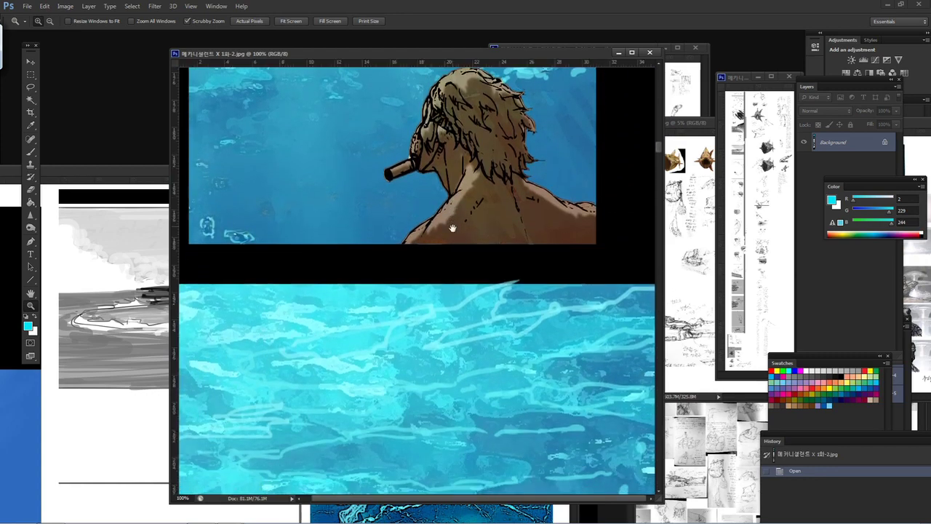
pyautogui.scroll(3, 452, 229)
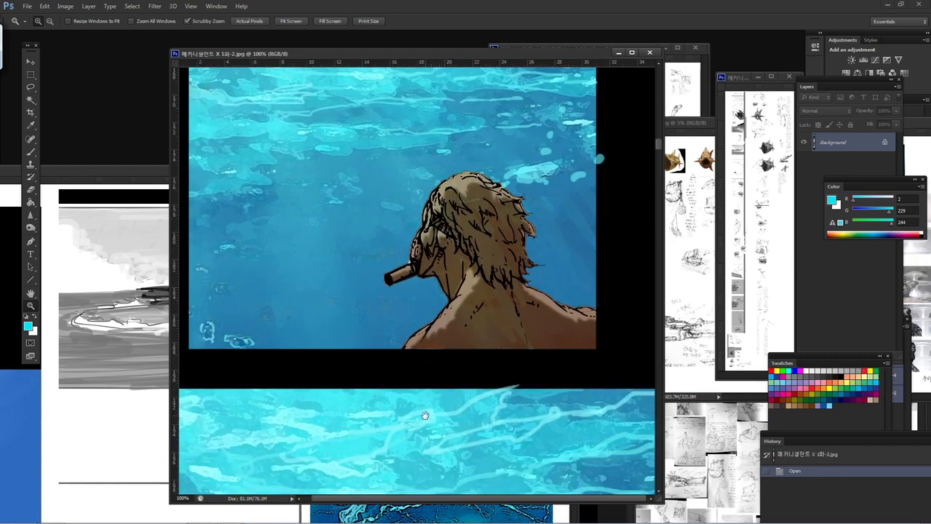
pyautogui.scroll(-10, 426, 415)
pyautogui.scroll(3, 437, 296)
pyautogui.hotkey('ctrl', 'r')
pyautogui.keyDown('alt'); pyautogui.click(431, 227); pyautogui.keyUp('alt')
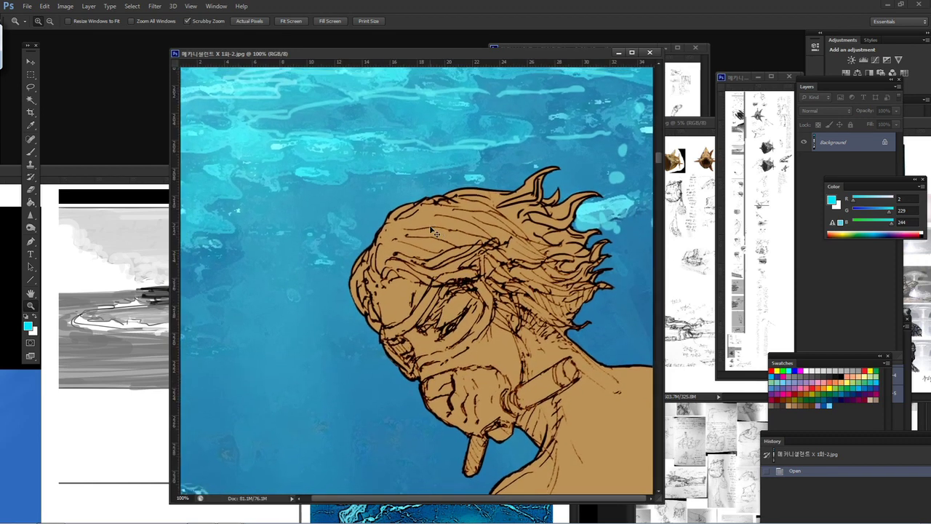
# Compare the coloured open-mouthed green creature panel with the line sketch of the diver swimming above the pointed rock below it
pyautogui.hotkey('ctrl', 'r')
pyautogui.scroll(-15, 429, 306)
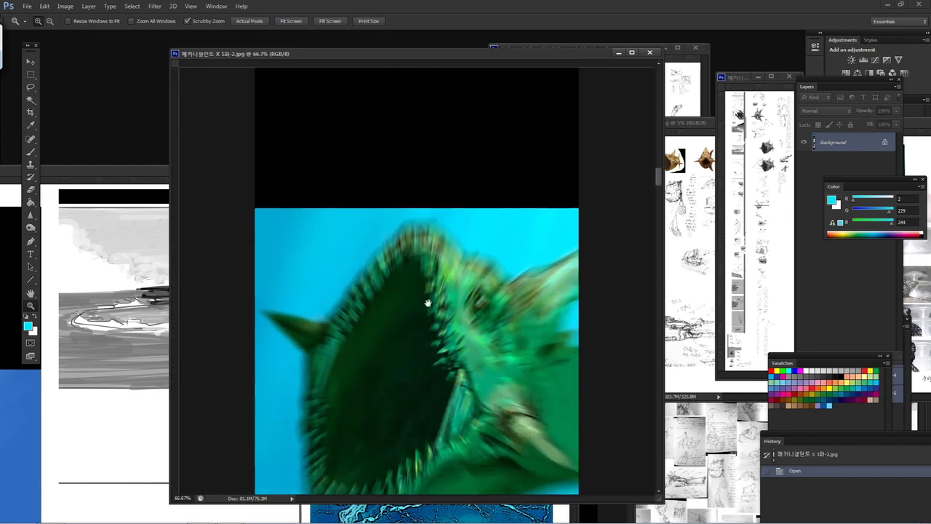
pyautogui.scroll(-10, 409, 204)
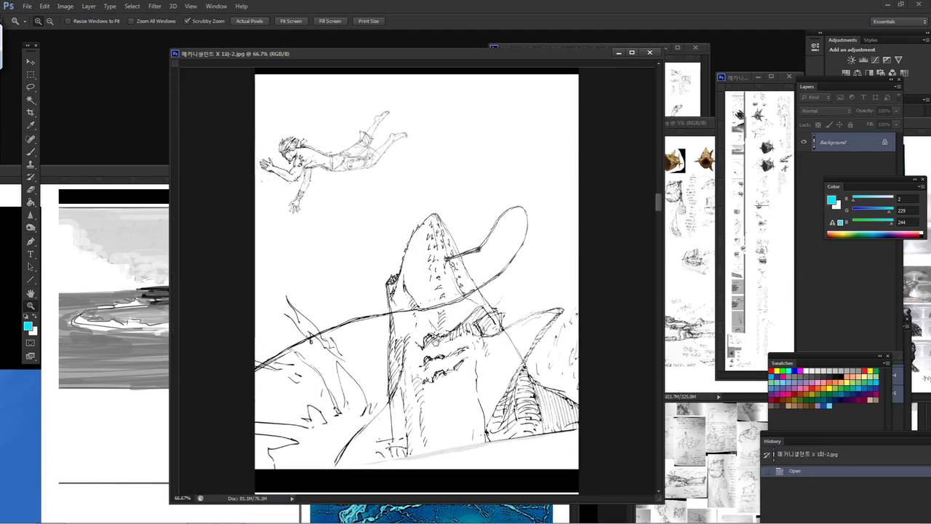
pyautogui.hotkey('ctrl', 'r')
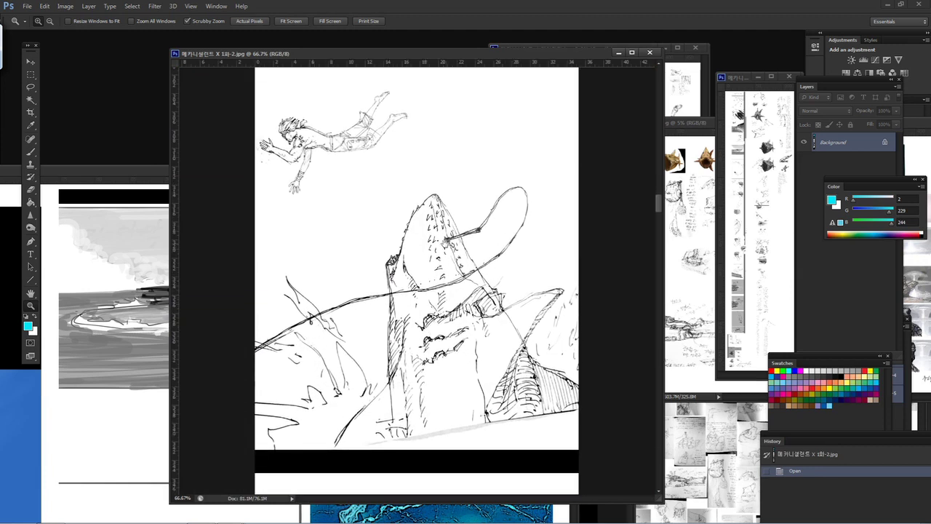
pyautogui.hotkey('ctrl', 'r')
pyautogui.scroll(5, 433, 240)
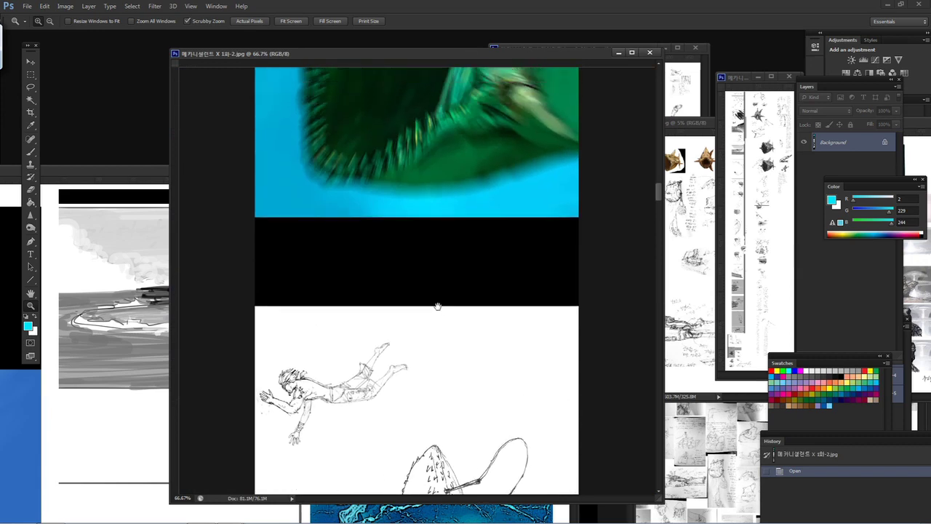
pyautogui.scroll(3, 437, 255)
# View the line sketches of the pointed rock, the branching seabed growth, and the two wide panels with slanted poles
pyautogui.scroll(-10, 436, 210)
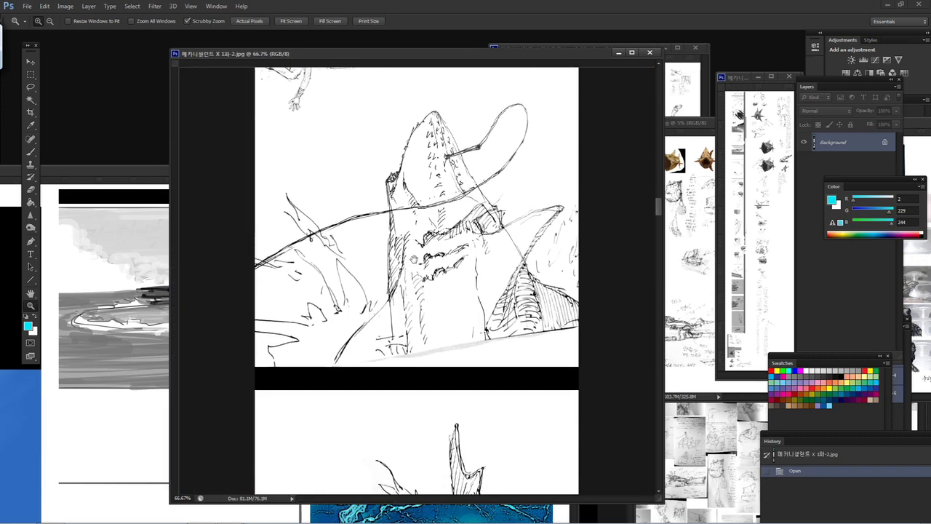
pyautogui.scroll(-2, 414, 258)
pyautogui.hotkey('ctrl', 'r')
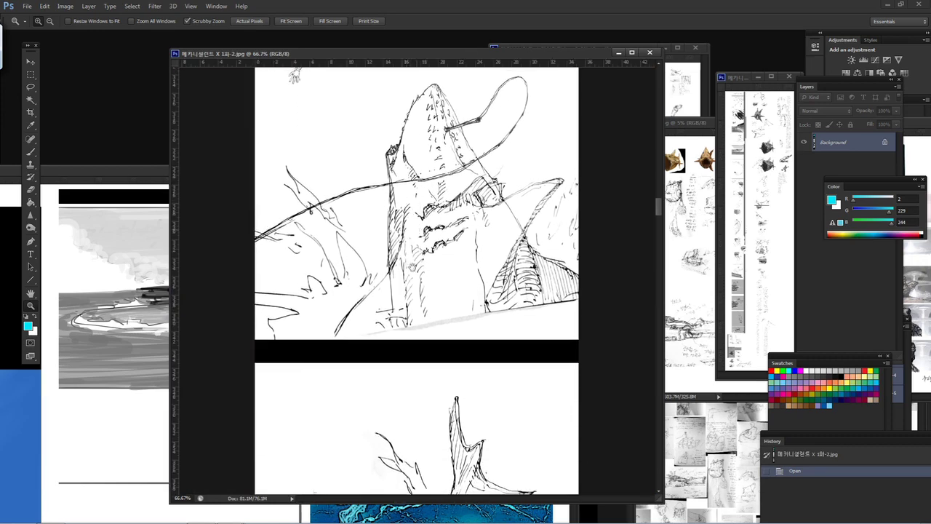
pyautogui.scroll(4, 412, 268)
pyautogui.scroll(-10, 412, 247)
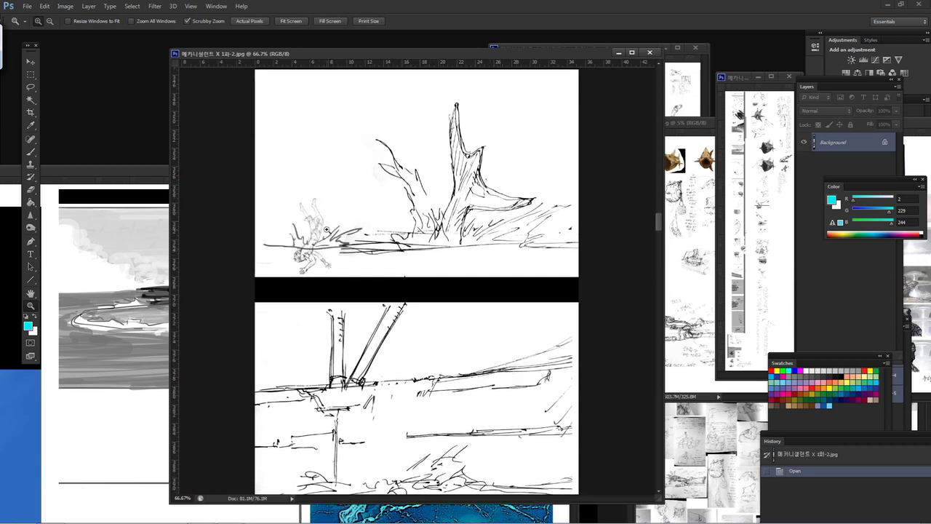
pyautogui.moveTo(365, 362); pyautogui.dragTo(362, 235)
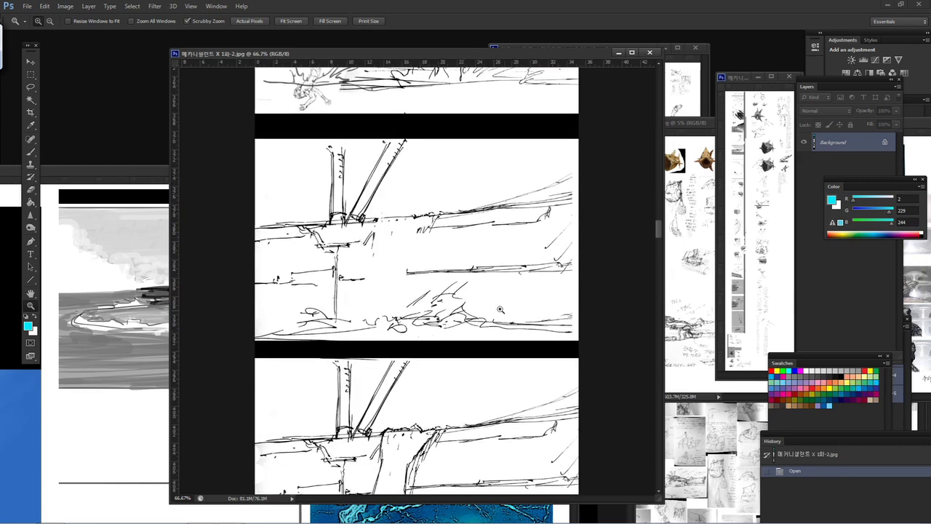
# Examine the sketch of the man leaning on his crossed arms and the repeated finned-tail panels with handwritten notes
pyautogui.scroll(-10, 420, 345)
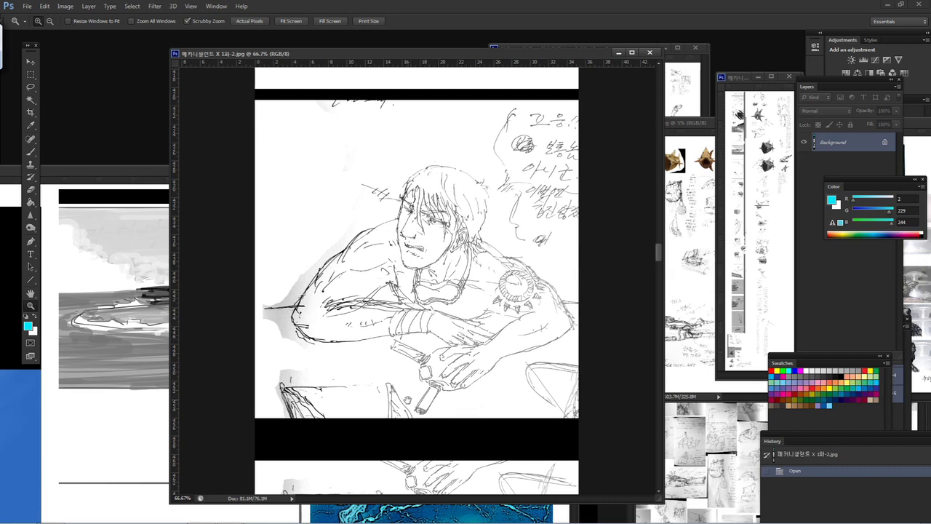
pyautogui.scroll(-8, 408, 400)
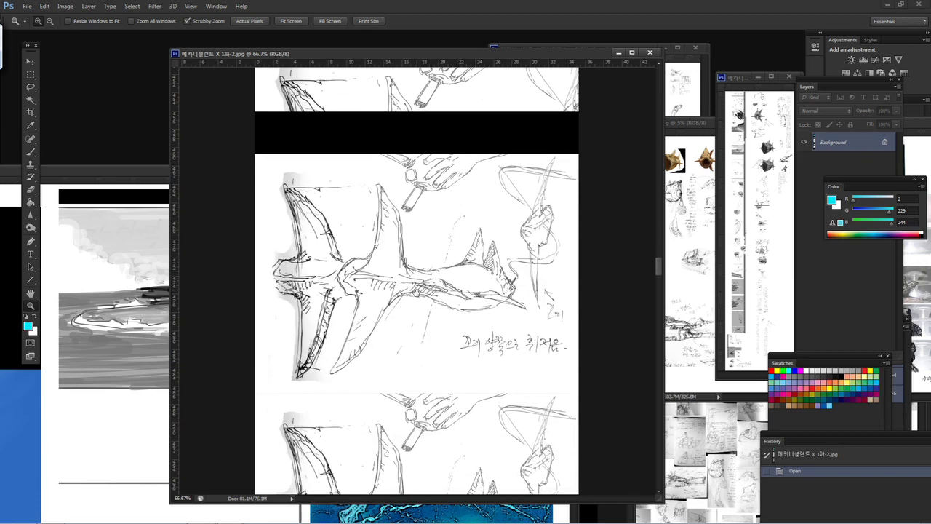
pyautogui.scroll(-3, 430, 357)
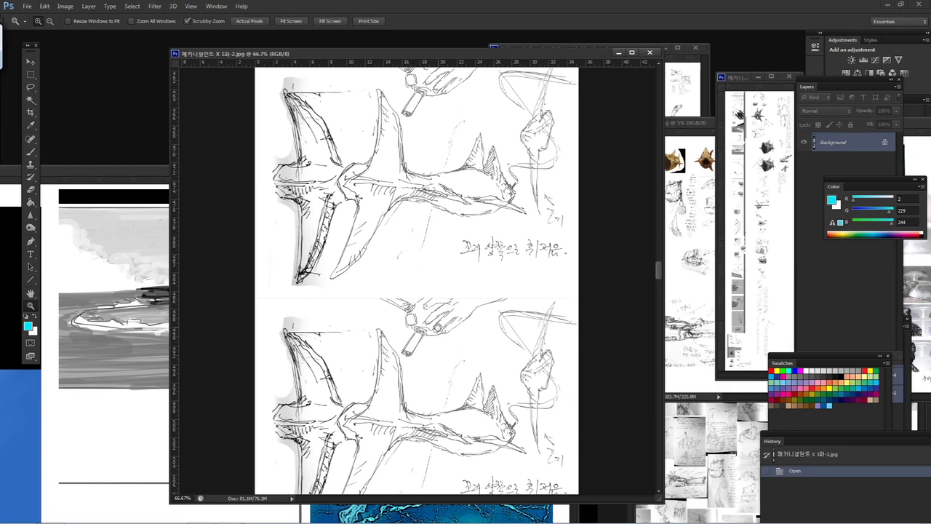
pyautogui.scroll(2, 429, 277)
pyautogui.scroll(2, 427, 281)
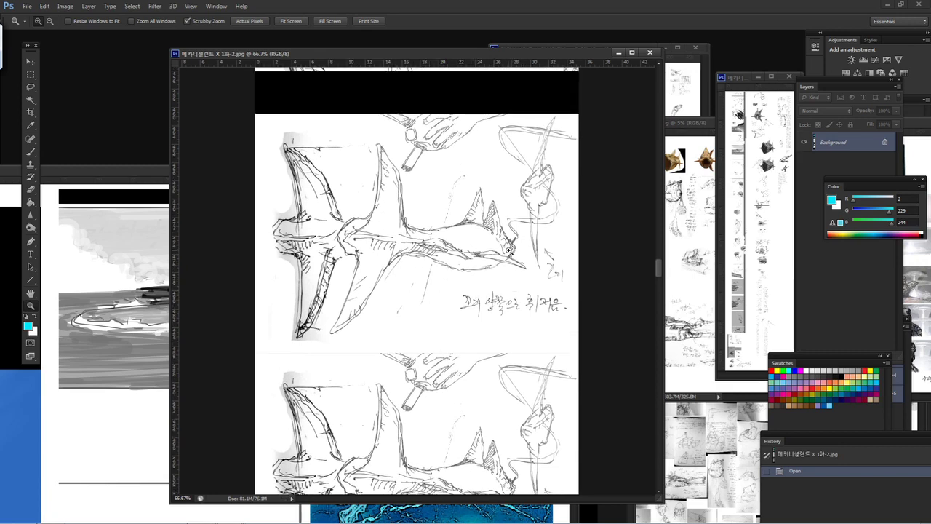
pyautogui.scroll(1, 446, 346)
pyautogui.scroll(-3, 445, 277)
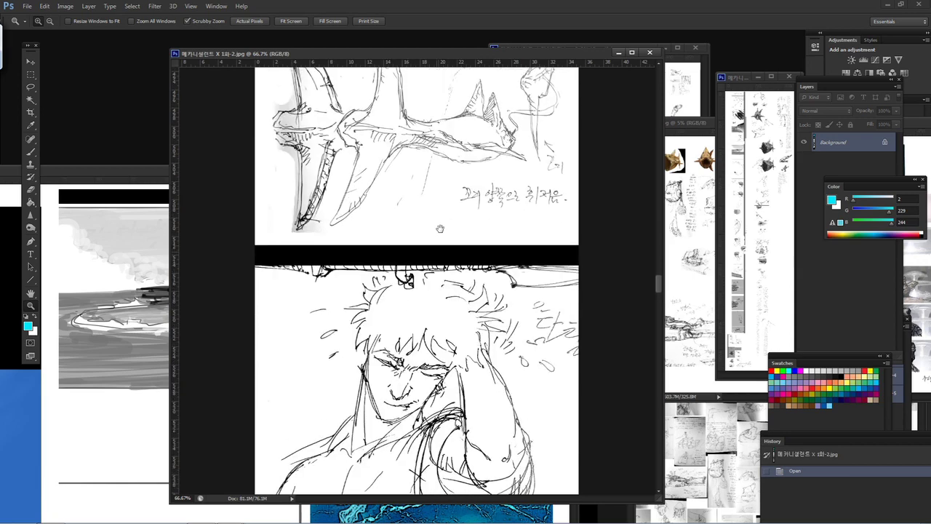
# View the sketches of the man with his raised arm, the hand with up and down arrows, and the rope reel
pyautogui.scroll(-6, 440, 228)
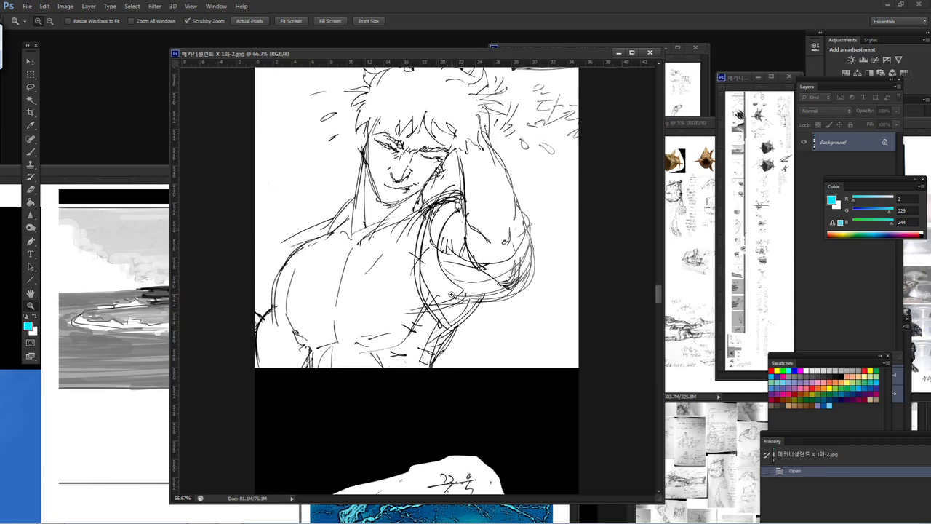
pyautogui.scroll(-13, 436, 331)
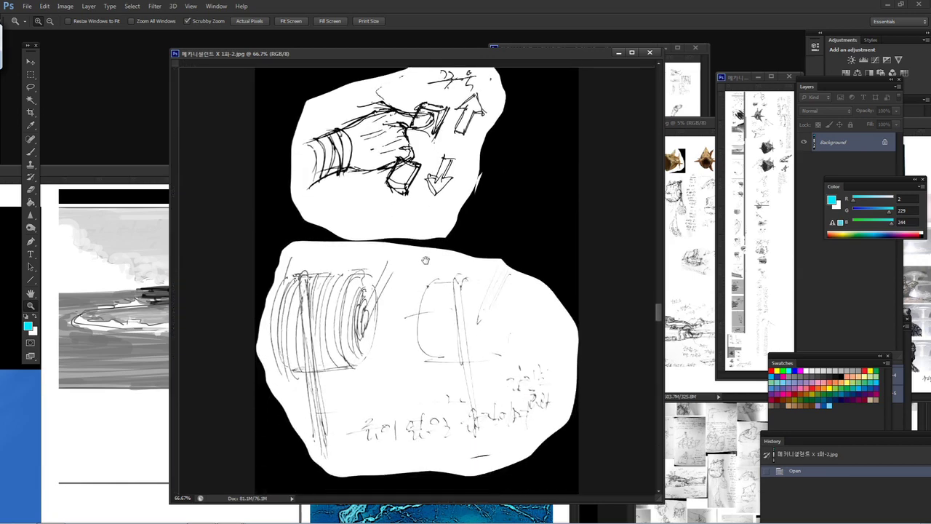
pyautogui.scroll(5, 437, 329)
pyautogui.scroll(-7, 437, 329)
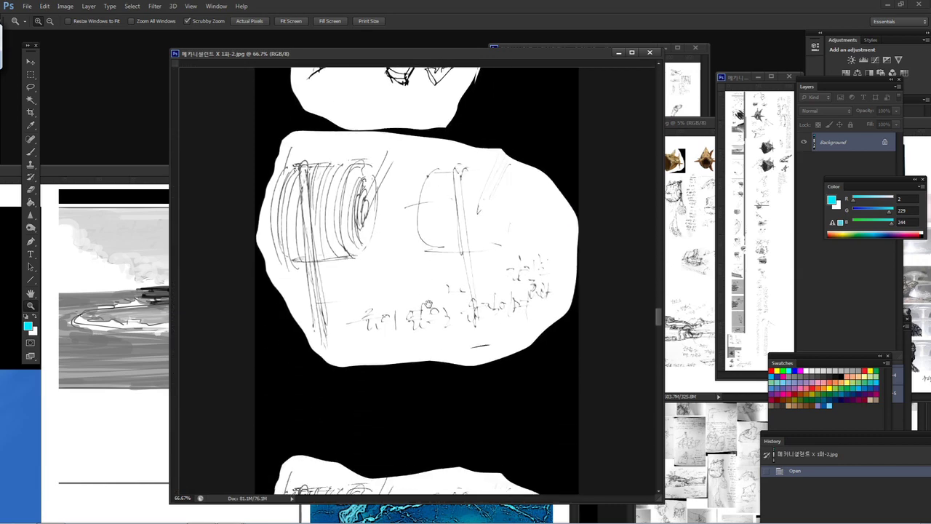
# Revisit the finned-tail sketches, and compare the arrowed hand drawing with the two rope-reel drawings below it
pyautogui.scroll(20, 430, 225)
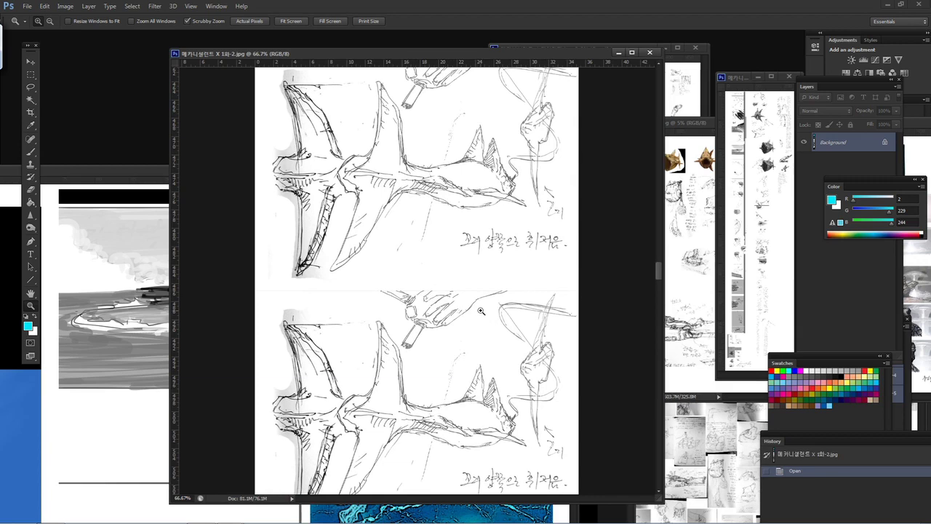
pyautogui.scroll(-15, 466, 415)
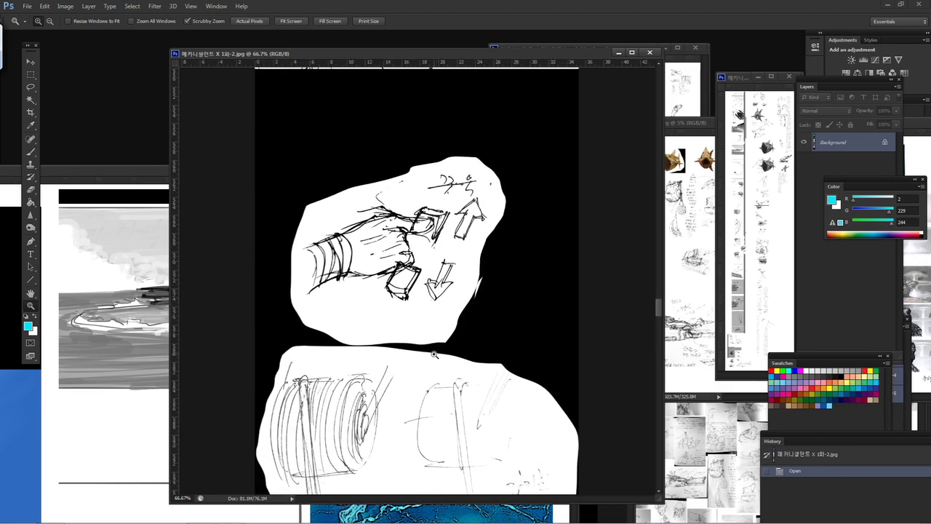
pyautogui.scroll(-6, 435, 340)
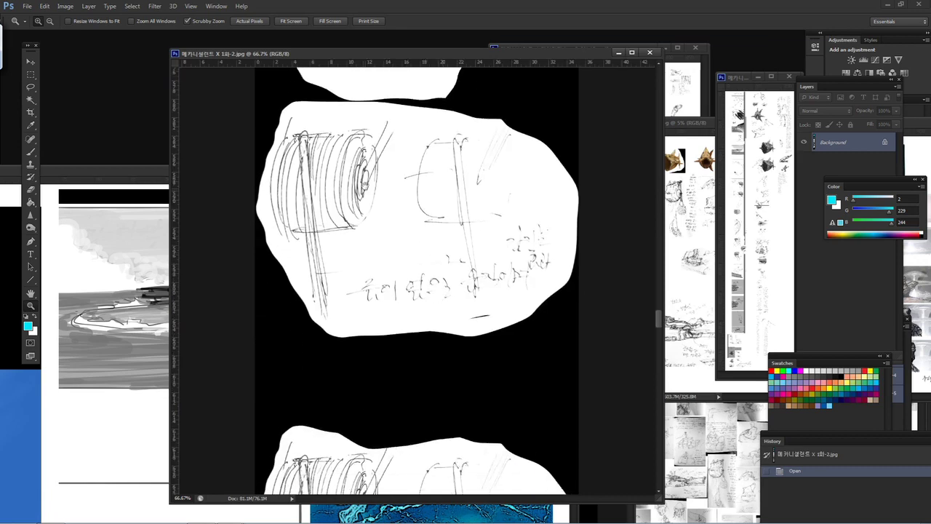
pyautogui.scroll(5, 409, 291)
pyautogui.scroll(3, 410, 291)
pyautogui.hotkey('ctrl', 'r')
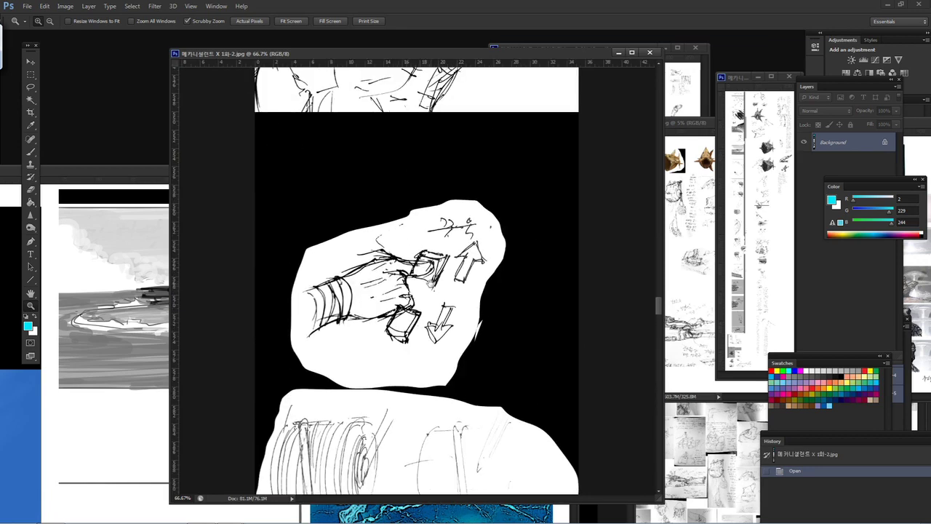
pyautogui.hotkey('ctrl', 'r')
pyautogui.scroll(-5, 410, 276)
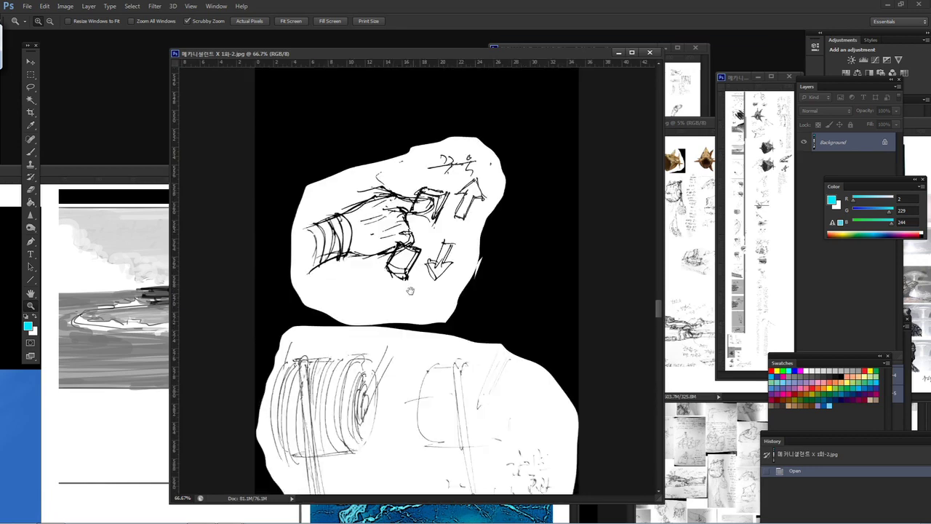
pyautogui.hotkey('ctrl', 'r')
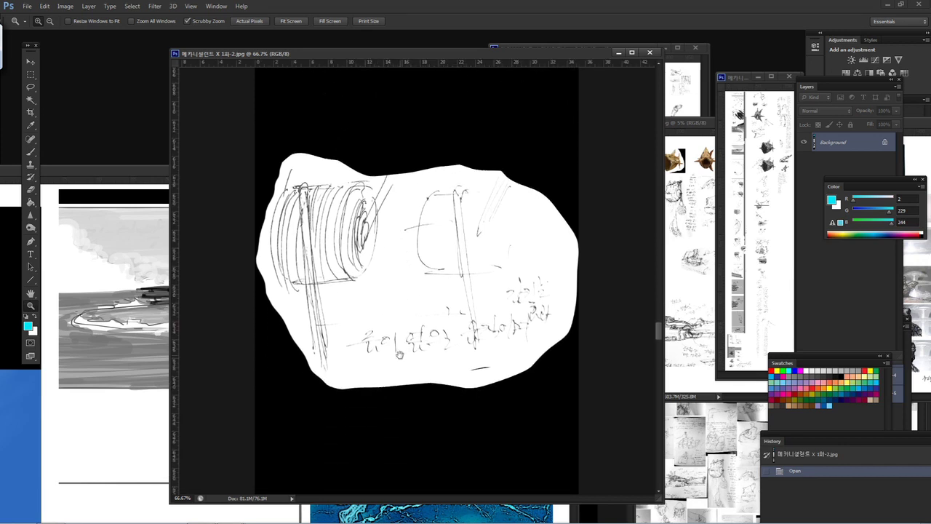
# View the cut-out sketches of the hooked creature, winding reel, jointed crane arm and boat, down to the handwritten speech text
pyautogui.scroll(-10, 400, 269)
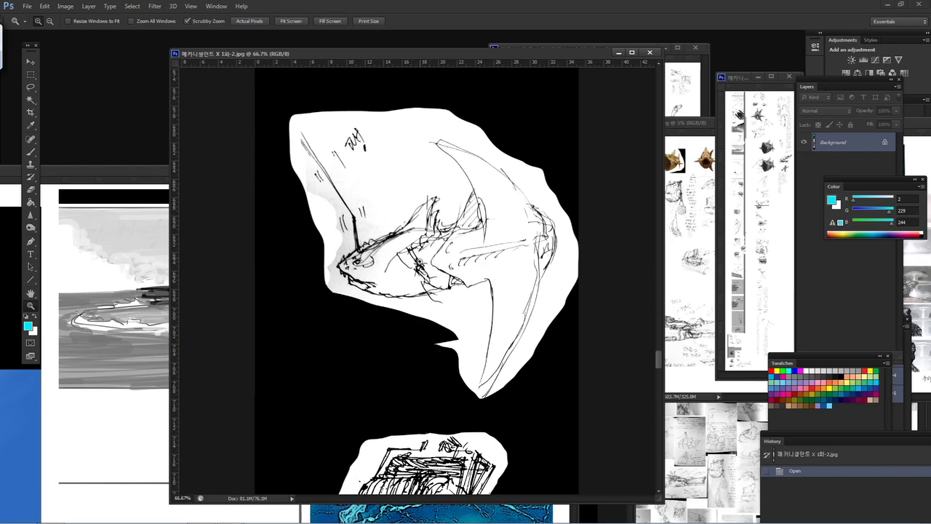
pyautogui.scroll(-10, 419, 264)
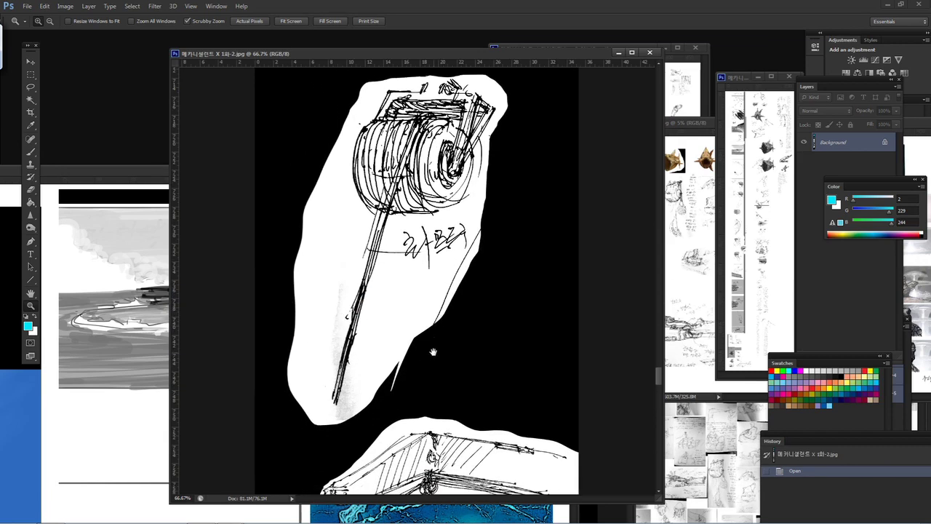
pyautogui.scroll(-8, 433, 352)
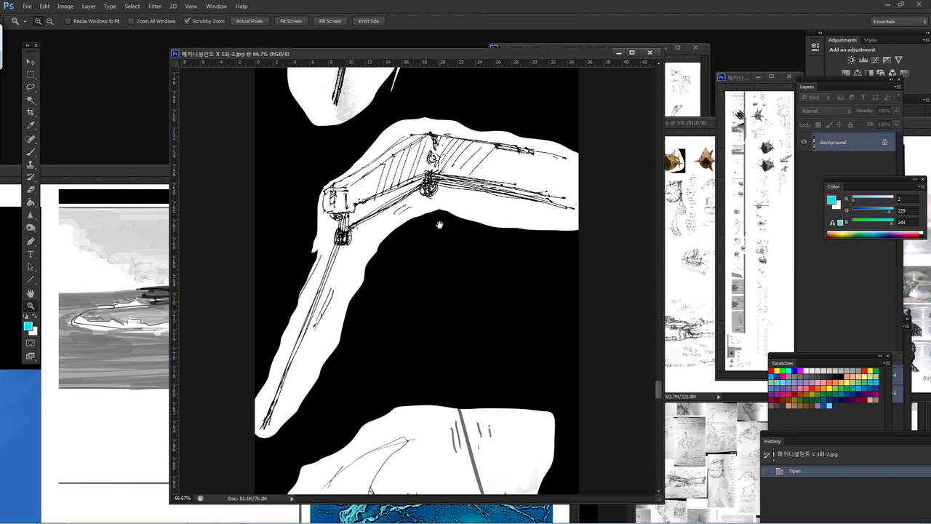
pyautogui.scroll(1, 412, 237)
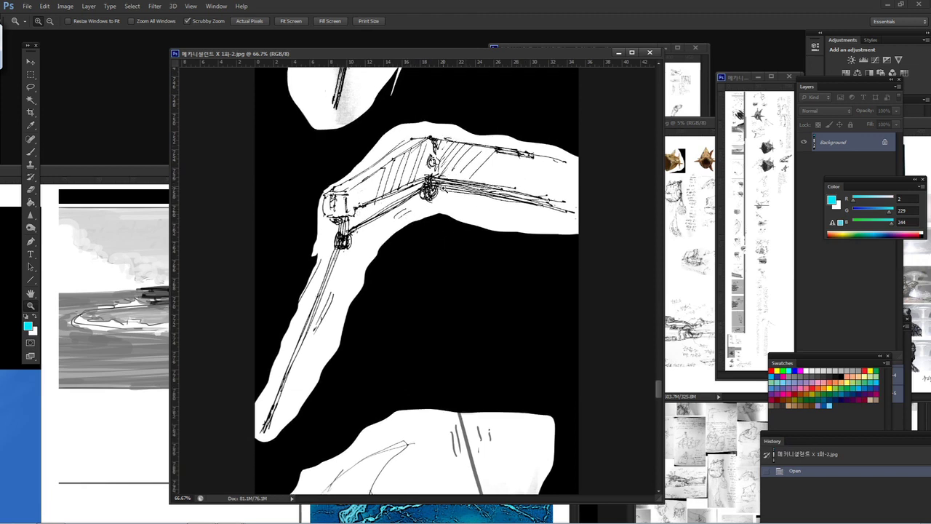
pyautogui.scroll(-10, 420, 315)
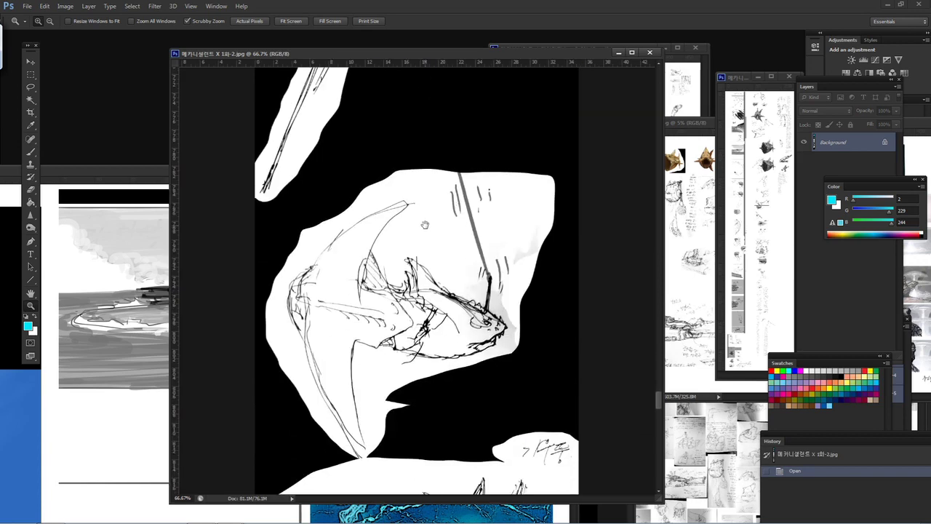
pyautogui.scroll(-14, 405, 346)
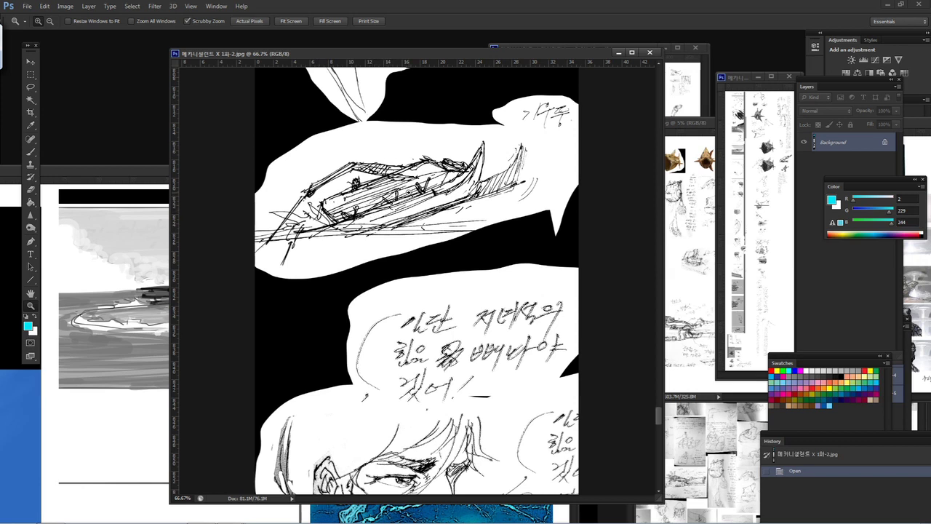
# View the sketches of the frowning man's face, the cable-winding mechanism and the two mechanical arm panels, comparing neighbouring panels
pyautogui.scroll(-8, 388, 315)
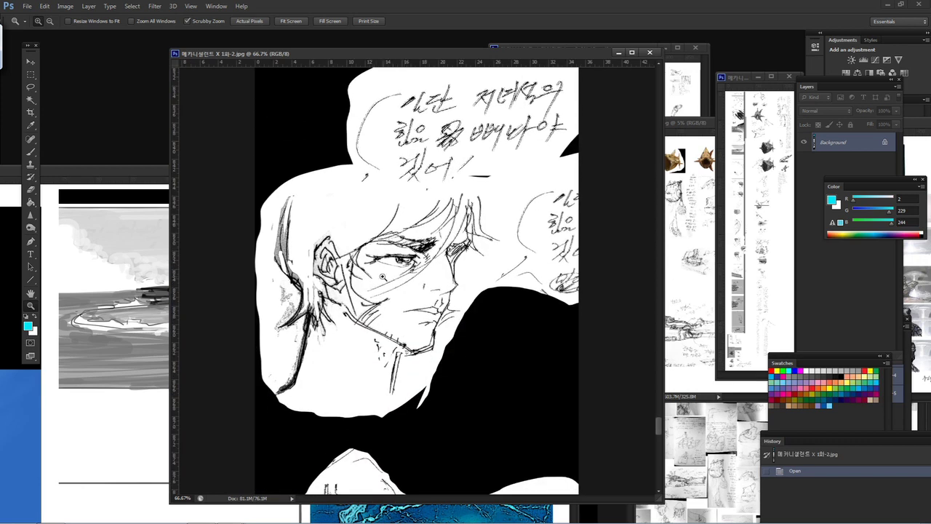
pyautogui.scroll(-13, 372, 388)
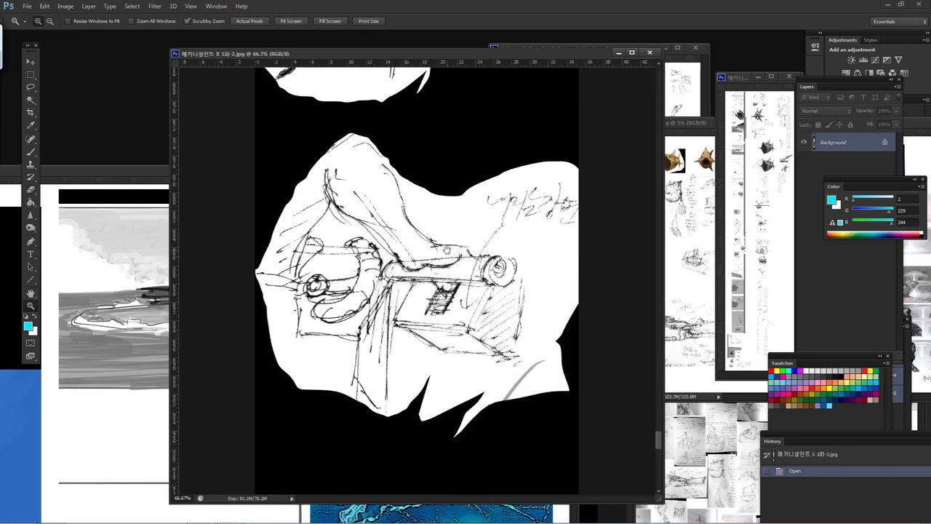
pyautogui.scroll(14, 459, 203)
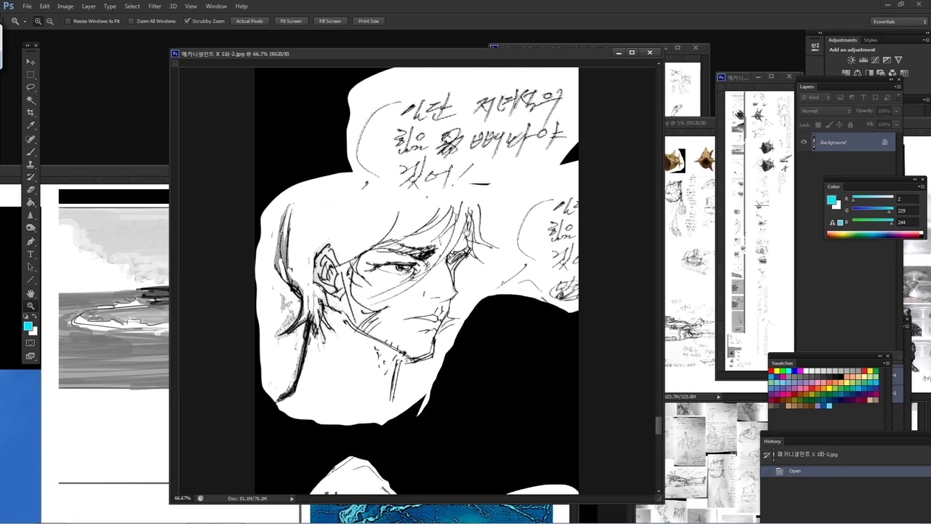
pyautogui.scroll(-11, 406, 340)
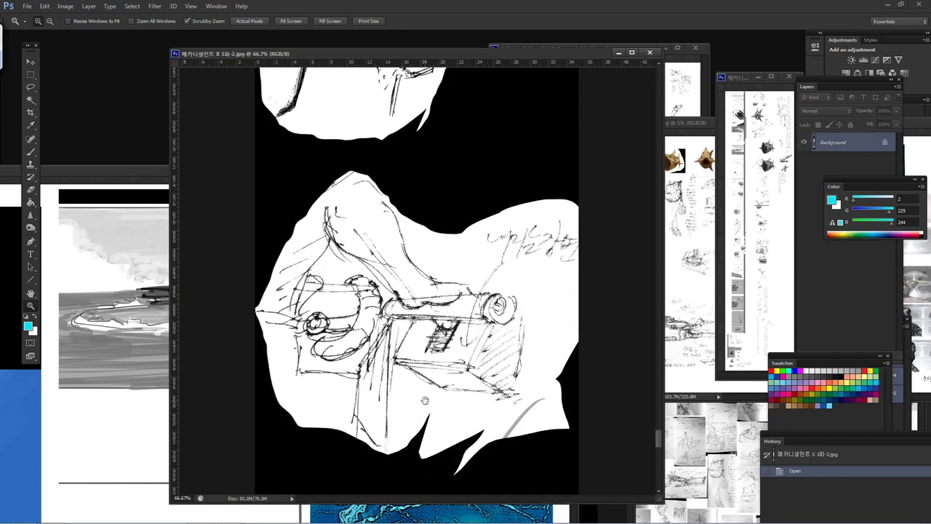
pyautogui.scroll(-18, 403, 382)
pyautogui.scroll(-2, 403, 255)
pyautogui.hotkey('ctrl', 'r')
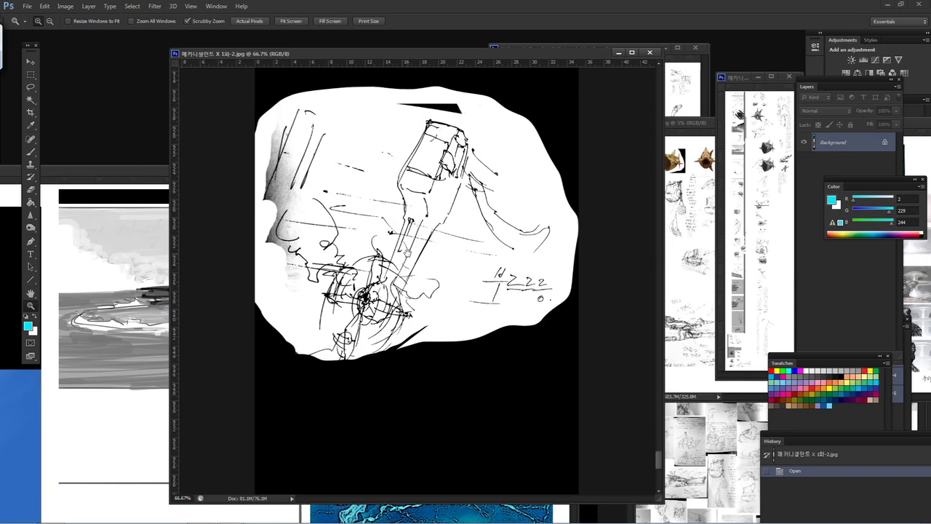
pyautogui.scroll(-14, 424, 347)
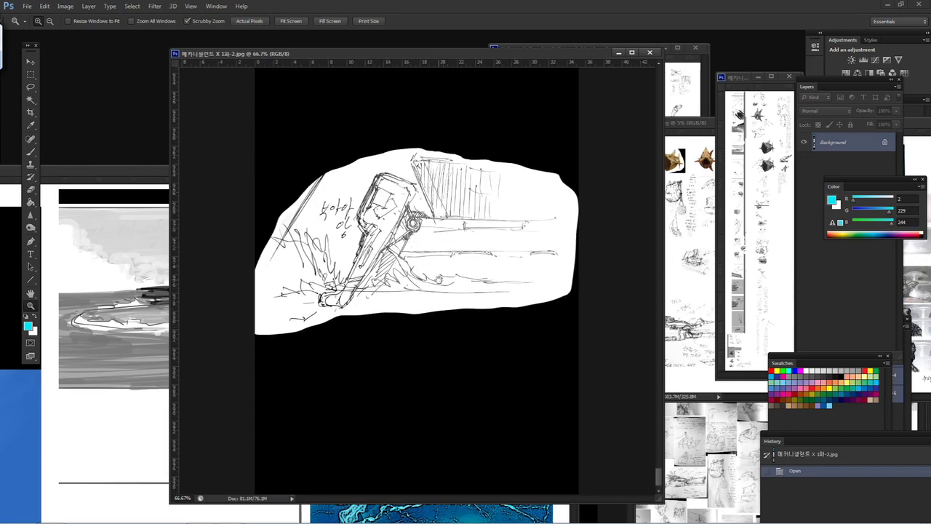
pyautogui.scroll(15, 464, 202)
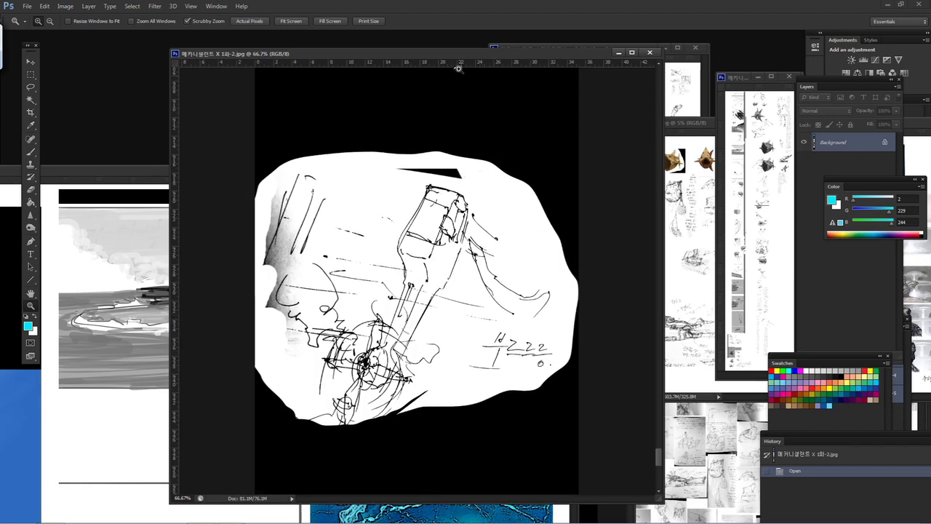
# Go back up the strip past the winding mechanism to the two cut-out sketches of the hooked finned creature
pyautogui.moveTo(457, 58)
pyautogui.mouseDown()
pyautogui.moveTo(437, 59)
pyautogui.moveTo(470, 59)
pyautogui.moveTo(417, 57)
pyautogui.moveTo(474, 48)
pyautogui.mouseUp()
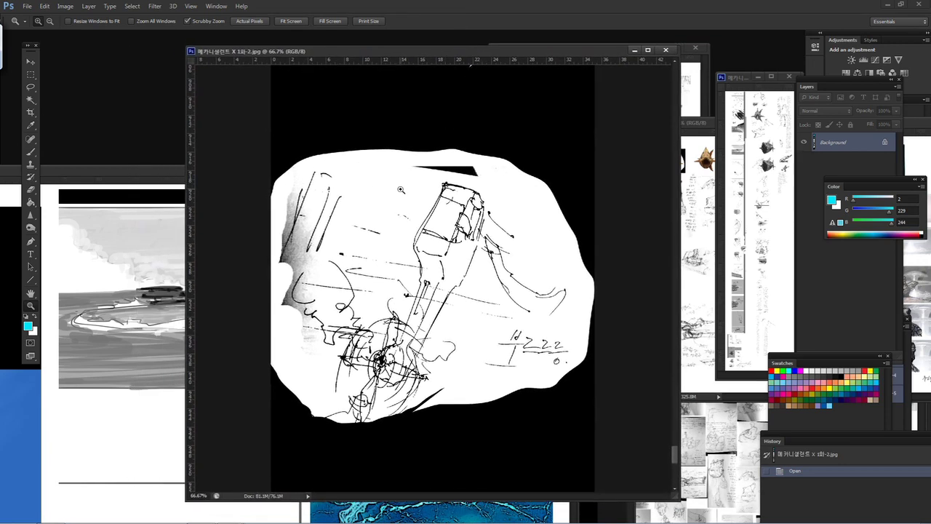
pyautogui.scroll(15, 397, 157)
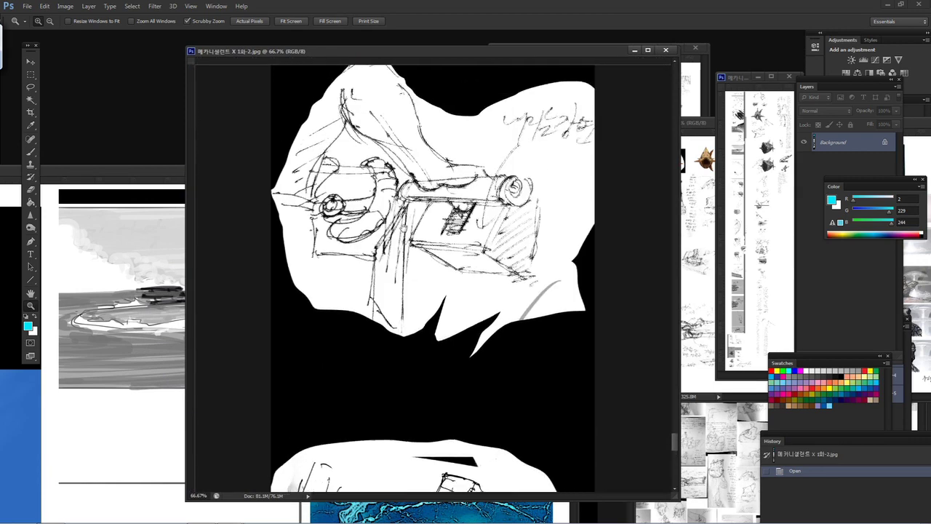
pyautogui.scroll(15, 407, 128)
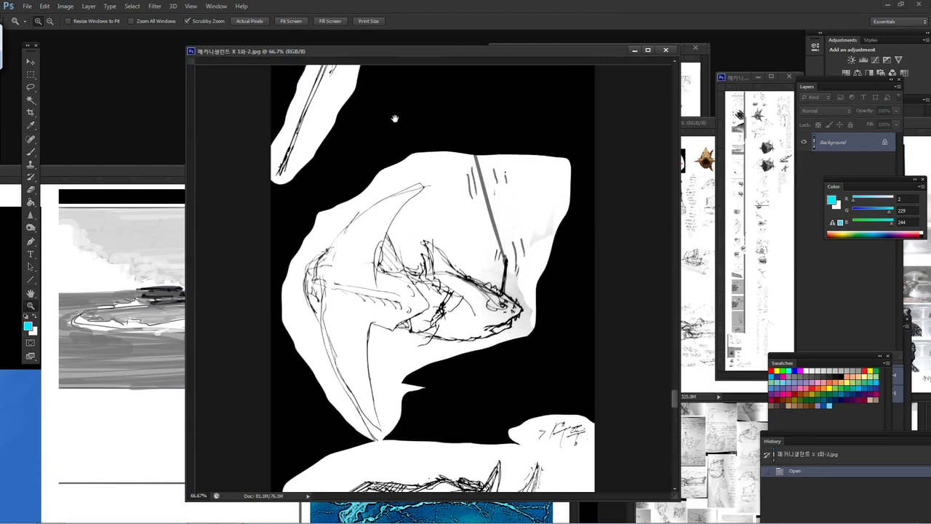
pyautogui.scroll(3, 415, 133)
pyautogui.hotkey('ctrl', 'r')
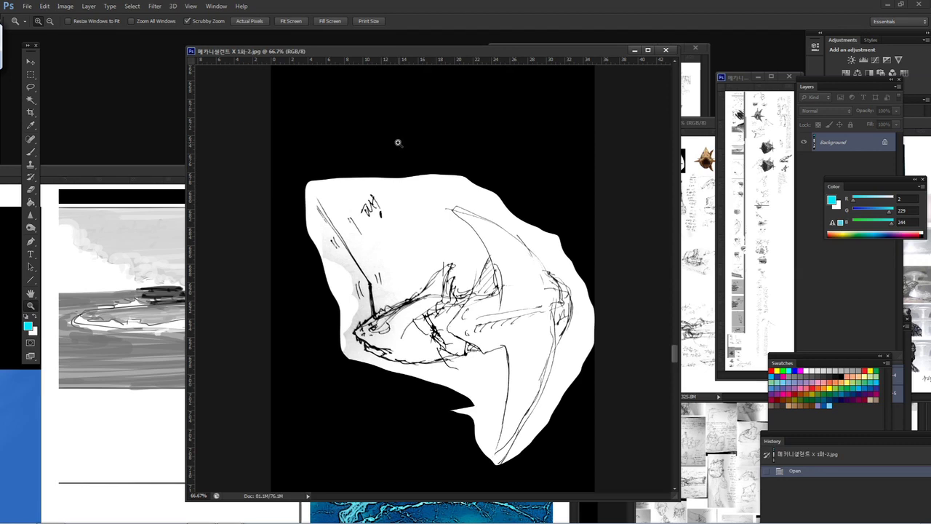
# Move the strip's window aside, bring 메카니설런트 메카닉.jpg to the front and enlarge its window
pyautogui.moveTo(509, 50); pyautogui.dragTo(422, 67)
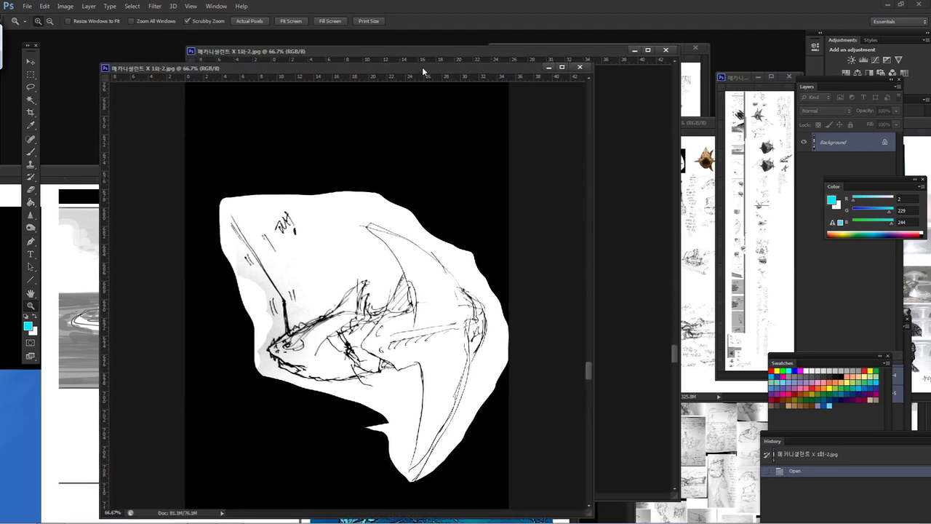
pyautogui.moveTo(648, 124); pyautogui.dragTo(198, 52)
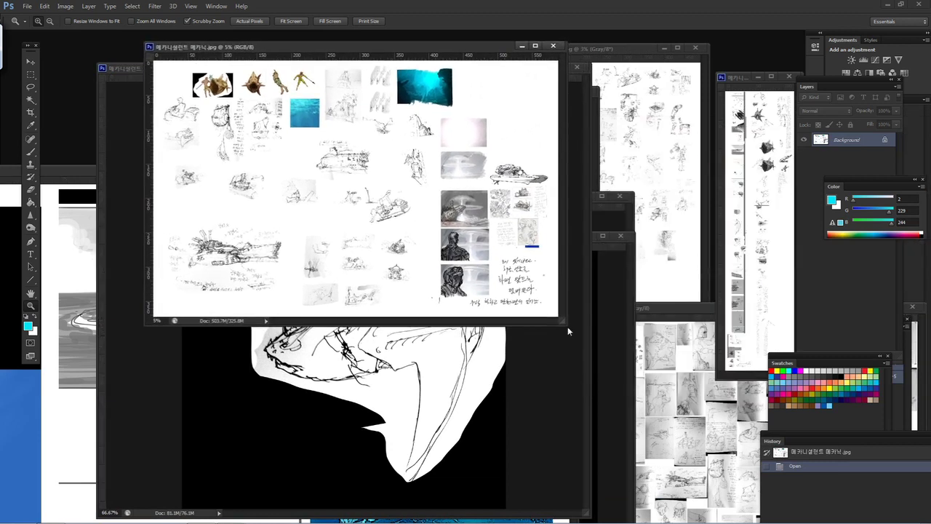
pyautogui.moveTo(563, 321)
pyautogui.mouseDown()
pyautogui.moveTo(697, 405)
pyautogui.moveTo(761, 473)
pyautogui.mouseUp()
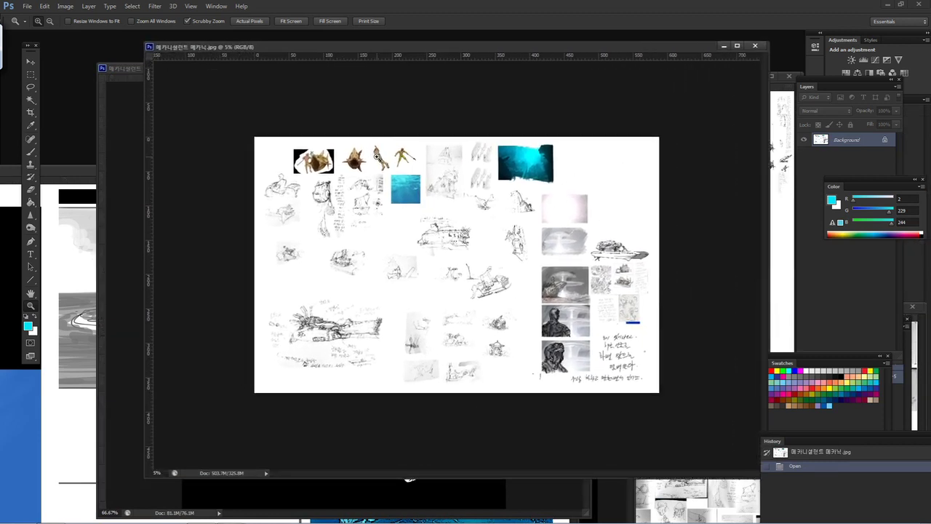
# Examine the coloured gaping-mouthed creatures and the round vessel sketches with the hanging net at 33.3% magnification
pyautogui.click(376, 157)
pyautogui.click(375, 144)
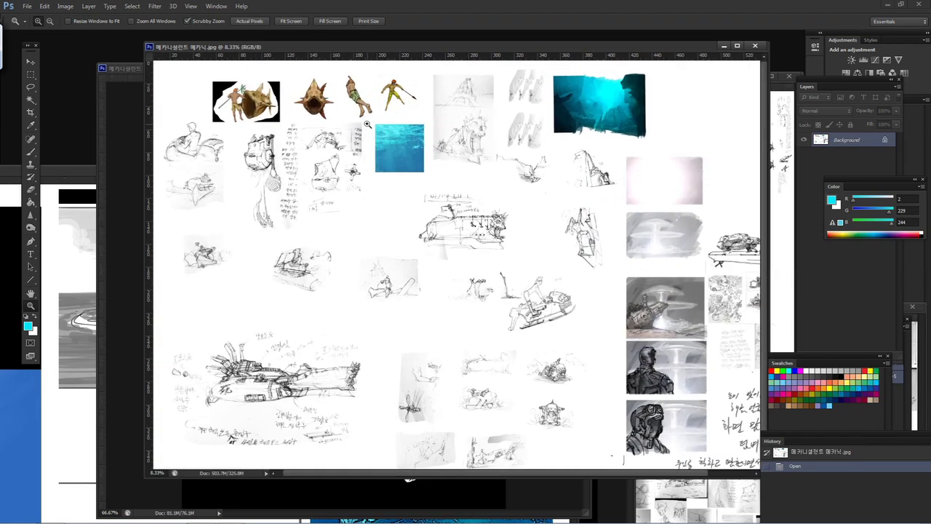
pyautogui.click(364, 125)
pyautogui.click(362, 123)
pyautogui.moveTo(375, 217); pyautogui.dragTo(528, 280)
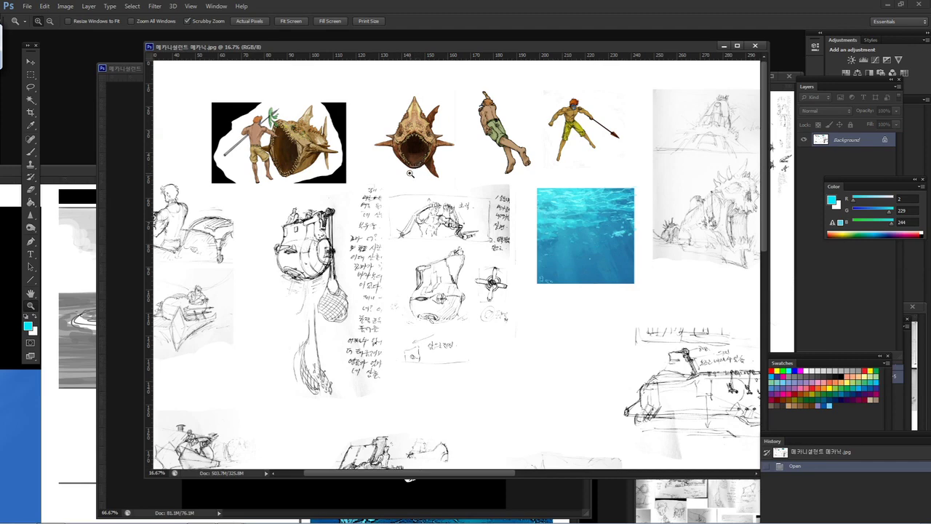
pyautogui.moveTo(412, 138); pyautogui.dragTo(548, 183)
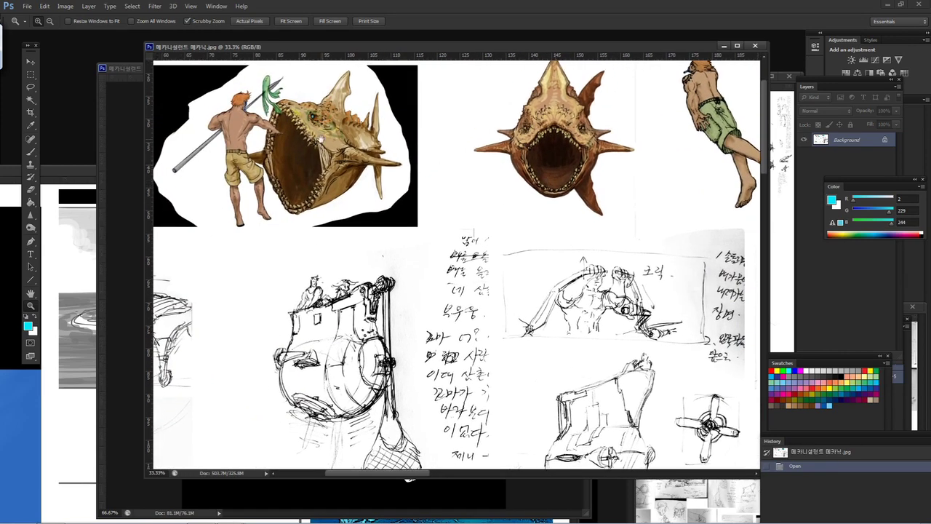
pyautogui.moveTo(425, 239)
pyautogui.mouseDown()
pyautogui.moveTo(524, 197)
pyautogui.moveTo(406, 205)
pyautogui.moveTo(407, 182)
pyautogui.moveTo(445, 195)
pyautogui.moveTo(459, 216)
pyautogui.mouseUp()
pyautogui.hotkey('ctrl', 'r')
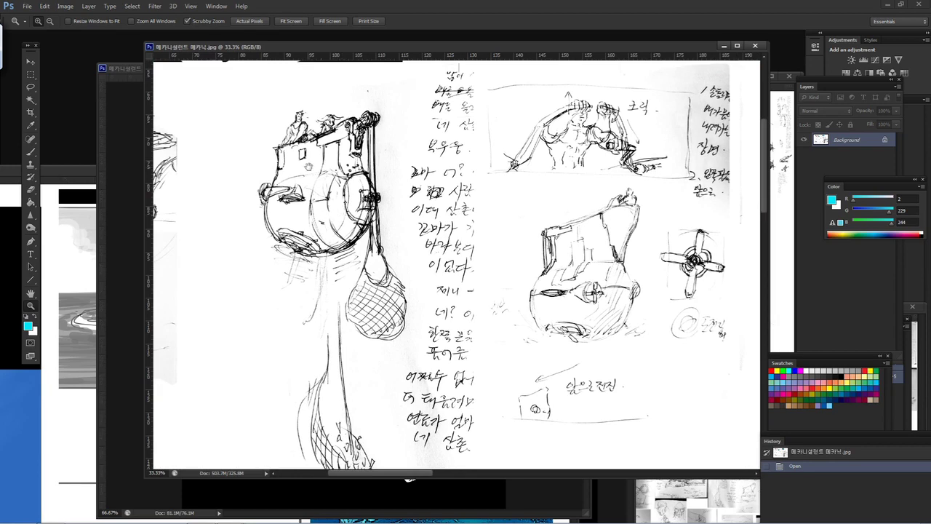
# View the blue underwater painting and the coloured figures of the swimming man and the spear holder
pyautogui.moveTo(520, 242); pyautogui.dragTo(360, 267)
pyautogui.moveTo(597, 167); pyautogui.dragTo(473, 211)
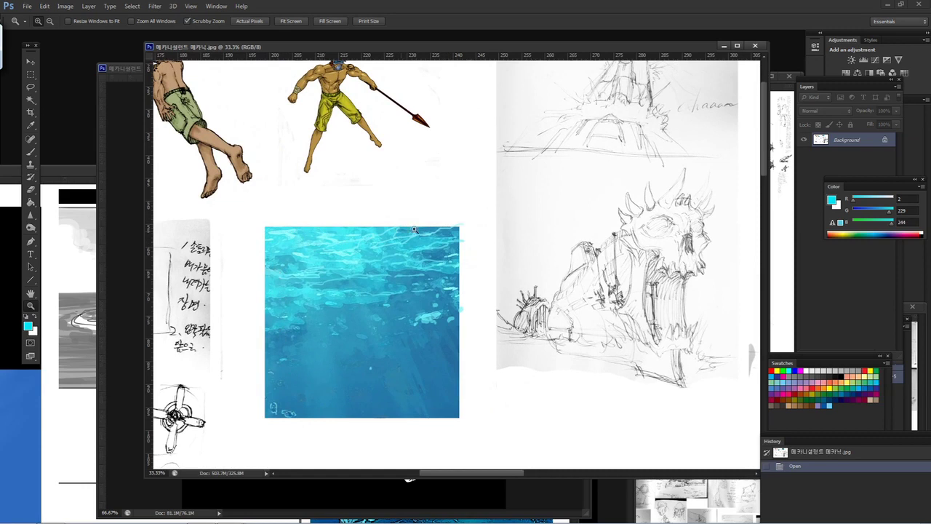
pyautogui.moveTo(380, 253); pyautogui.dragTo(359, 369)
pyautogui.moveTo(396, 328); pyautogui.dragTo(458, 343)
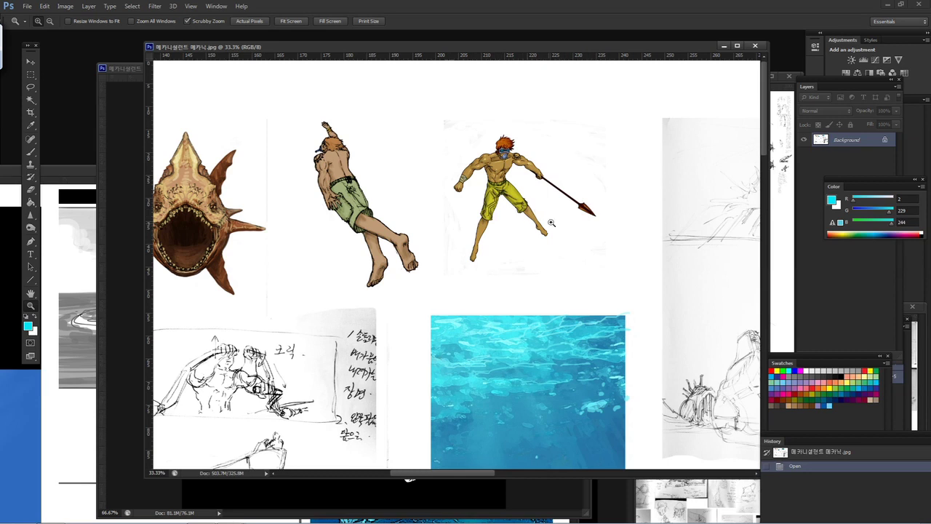
# Examine the tower and horned skull sketches, the repeated jointed arms with propellers, and the turquoise undersea cave painting
pyautogui.moveTo(603, 249); pyautogui.dragTo(299, 264)
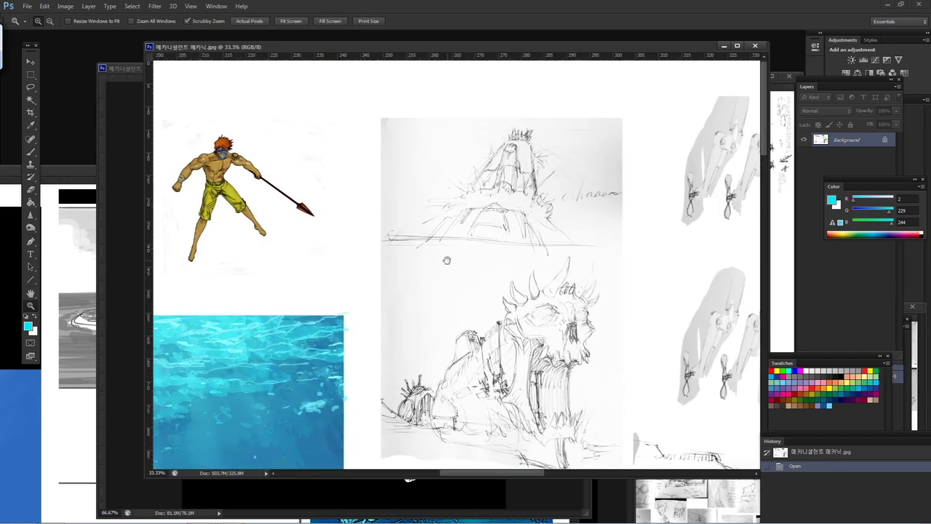
pyautogui.moveTo(498, 291)
pyautogui.mouseDown()
pyautogui.moveTo(476, 297)
pyautogui.moveTo(328, 267)
pyautogui.mouseUp()
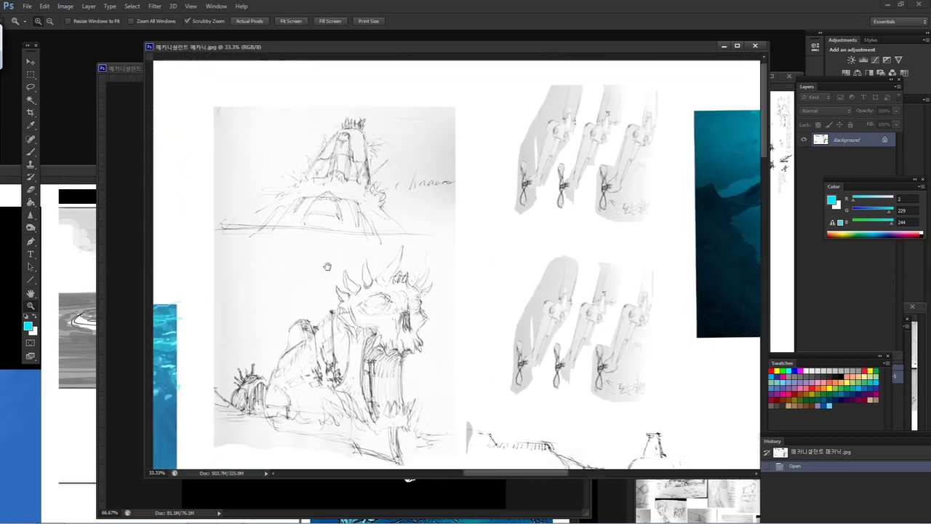
pyautogui.moveTo(430, 270); pyautogui.dragTo(326, 268)
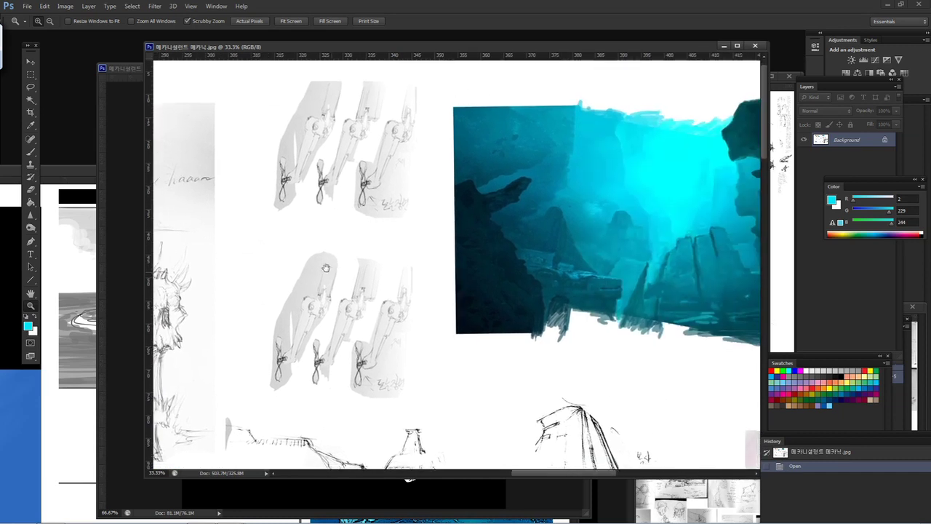
pyautogui.moveTo(507, 259); pyautogui.dragTo(312, 270)
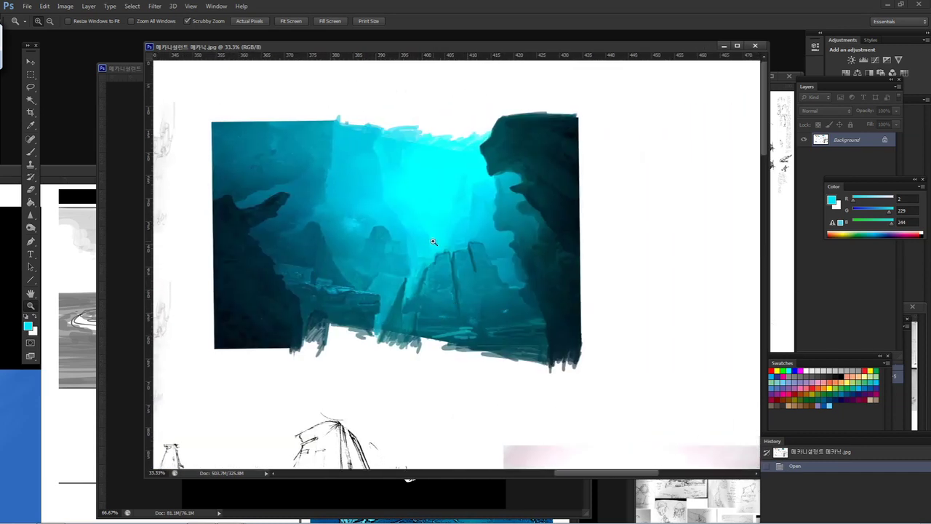
pyautogui.scroll(-5, 417, 355)
pyautogui.moveTo(435, 255)
pyautogui.mouseDown()
pyautogui.moveTo(327, 323)
pyautogui.moveTo(326, 297)
pyautogui.mouseUp()
# View the mushroom cloud paintings, the machine on the boat, the armoured figures and the sled rider at 25% magnification
pyautogui.hotkey('ctrl', '-')
pyautogui.moveTo(502, 345); pyautogui.dragTo(360, 261)
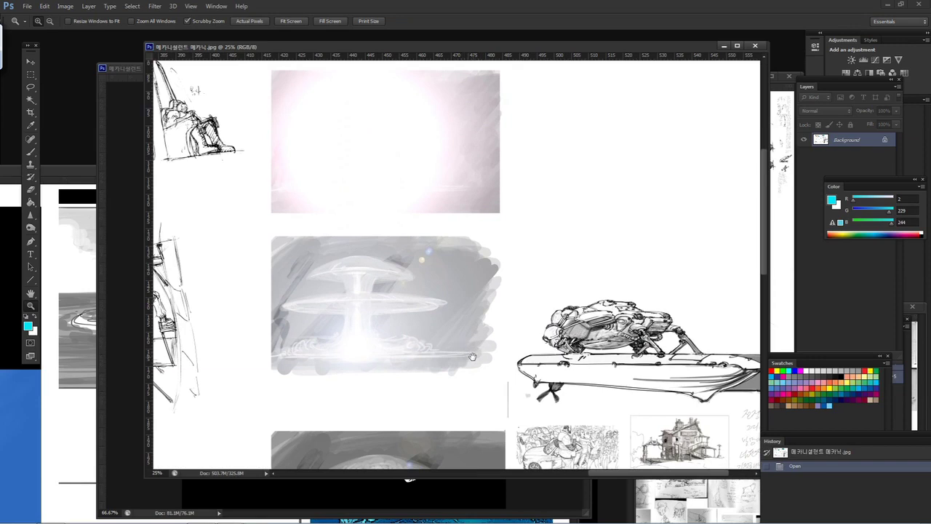
pyautogui.moveTo(497, 341); pyautogui.dragTo(425, 166)
pyautogui.moveTo(470, 411); pyautogui.dragTo(536, 211)
pyautogui.moveTo(364, 197); pyautogui.dragTo(561, 213)
pyautogui.hotkey('ctrl', 'r')
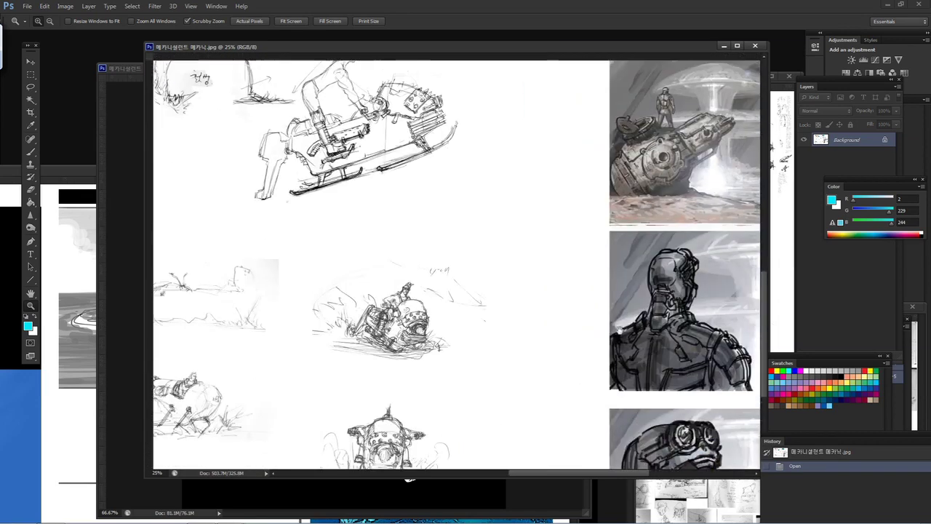
# View the propeller and arm sketches together with the round legged machines and the chase scene
pyautogui.moveTo(470, 153)
pyautogui.mouseDown()
pyautogui.moveTo(557, 276)
pyautogui.moveTo(614, 279)
pyautogui.mouseUp()
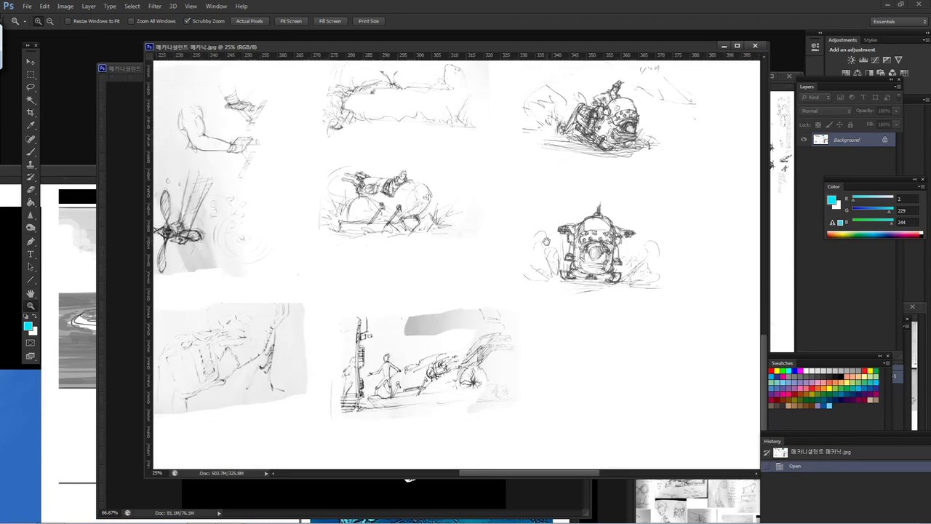
pyautogui.moveTo(518, 257); pyautogui.dragTo(587, 261)
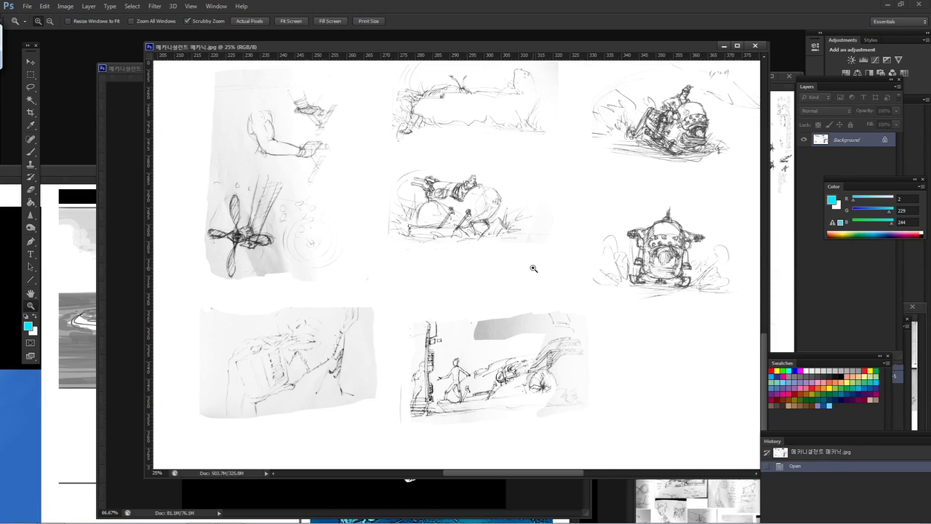
# Examine the seated figure sketches and the large annotated ship drawing, viewing the whole ship at 16.7% magnification
pyautogui.moveTo(534, 233)
pyautogui.mouseDown()
pyautogui.moveTo(528, 336)
pyautogui.moveTo(597, 363)
pyautogui.mouseUp()
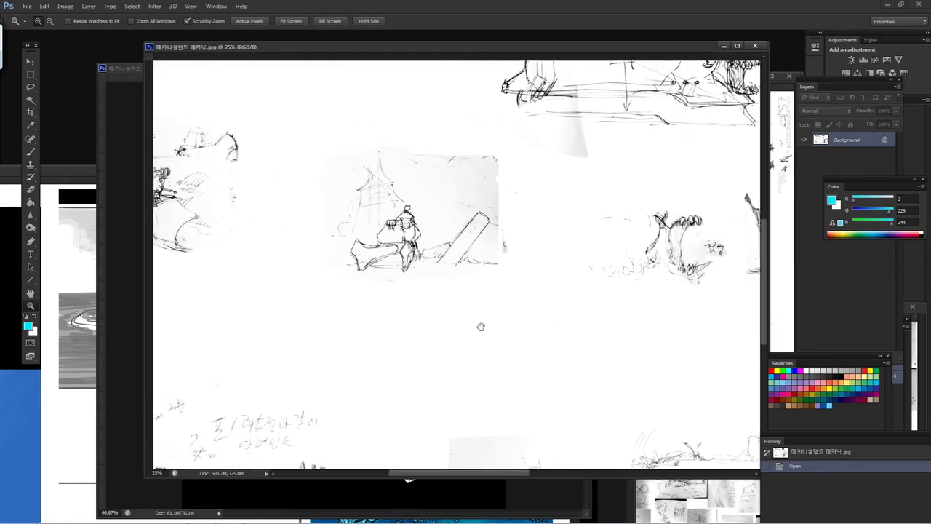
pyautogui.moveTo(458, 352); pyautogui.dragTo(582, 332)
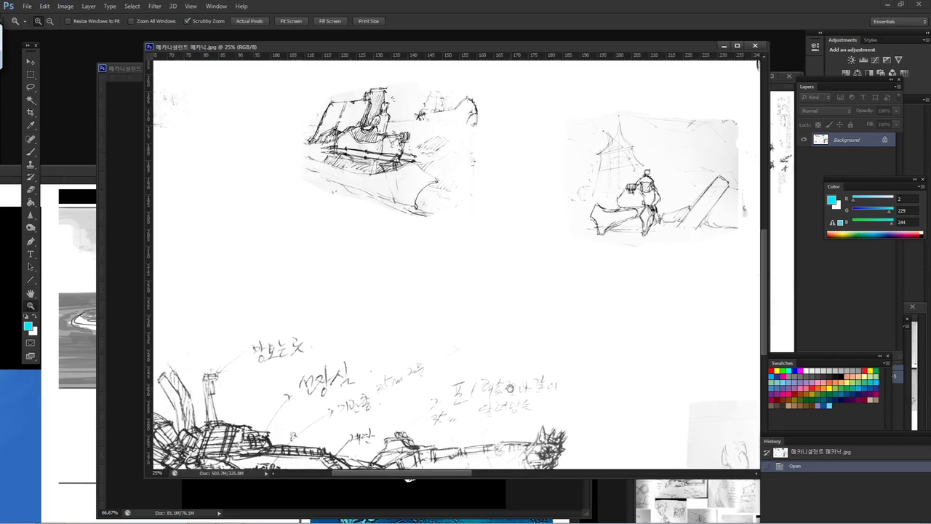
pyautogui.moveTo(510, 388); pyautogui.dragTo(513, 262)
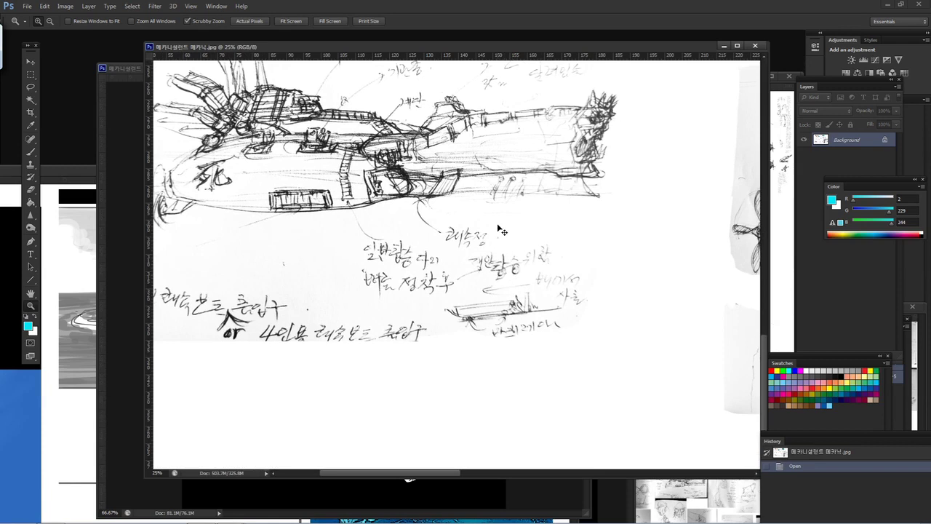
pyautogui.hotkey('ctrl', '-')
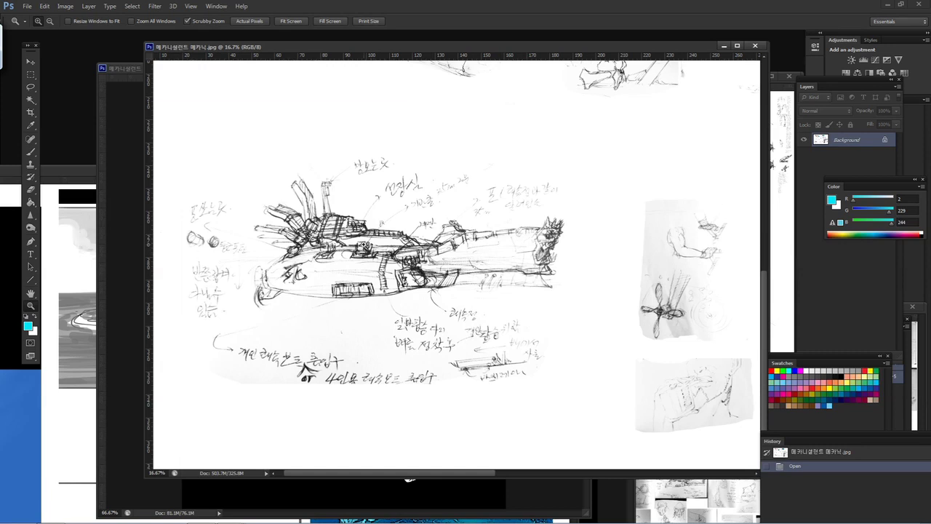
pyautogui.moveTo(603, 175); pyautogui.dragTo(581, 234)
# Move the mechanic sheet's window down, bring 메카니설런트 스캔이미지.jpg to the front and enlarge its window
pyautogui.moveTo(644, 52)
pyautogui.mouseDown()
pyautogui.moveTo(549, 256)
pyautogui.moveTo(590, 326)
pyautogui.mouseUp()
pyautogui.click(642, 121)
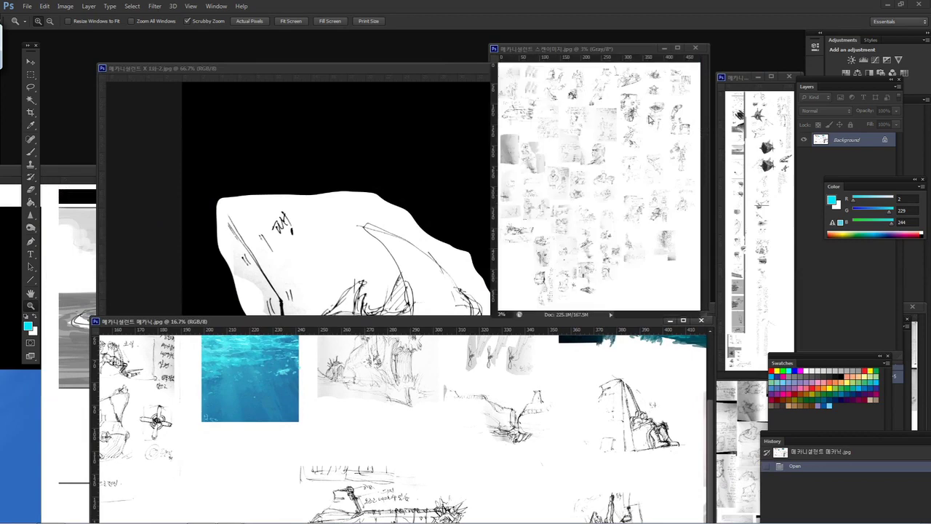
pyautogui.moveTo(585, 50); pyautogui.dragTo(339, 46)
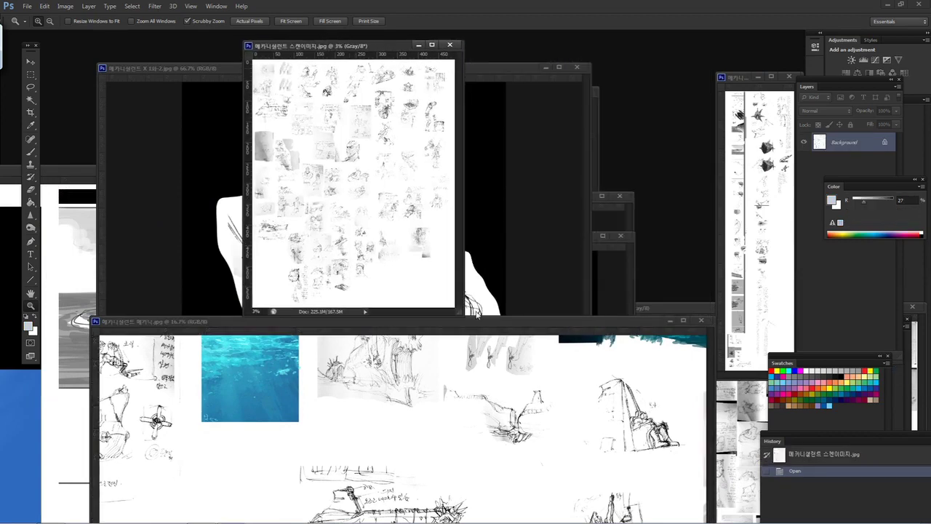
pyautogui.moveTo(457, 310)
pyautogui.mouseDown()
pyautogui.moveTo(703, 381)
pyautogui.moveTo(729, 478)
pyautogui.mouseUp()
pyautogui.click(457, 144)
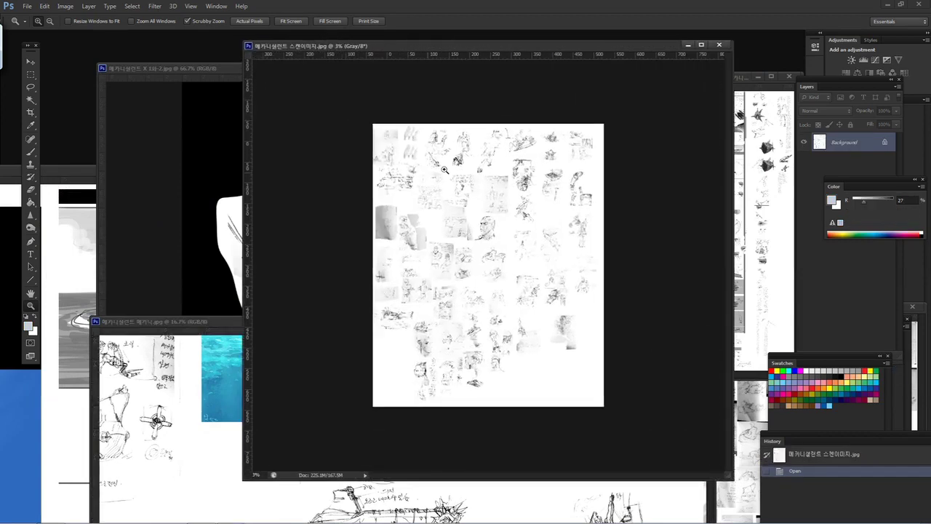
# Magnify the scanned sketch sheet to 12.5% and widen its window
pyautogui.click(457, 143)
pyautogui.click(436, 137)
pyautogui.click(415, 128)
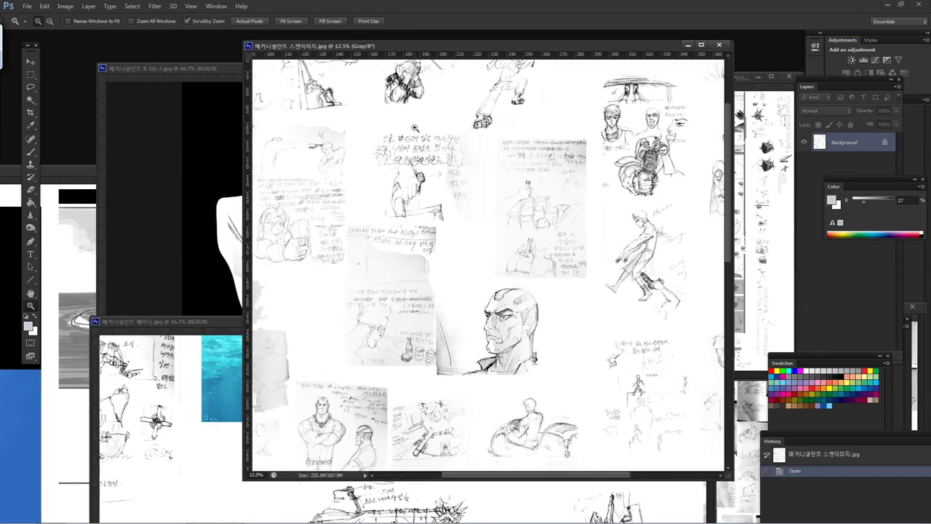
pyautogui.moveTo(242, 134)
pyautogui.mouseDown()
pyautogui.moveTo(232, 147)
pyautogui.moveTo(109, 145)
pyautogui.mouseUp()
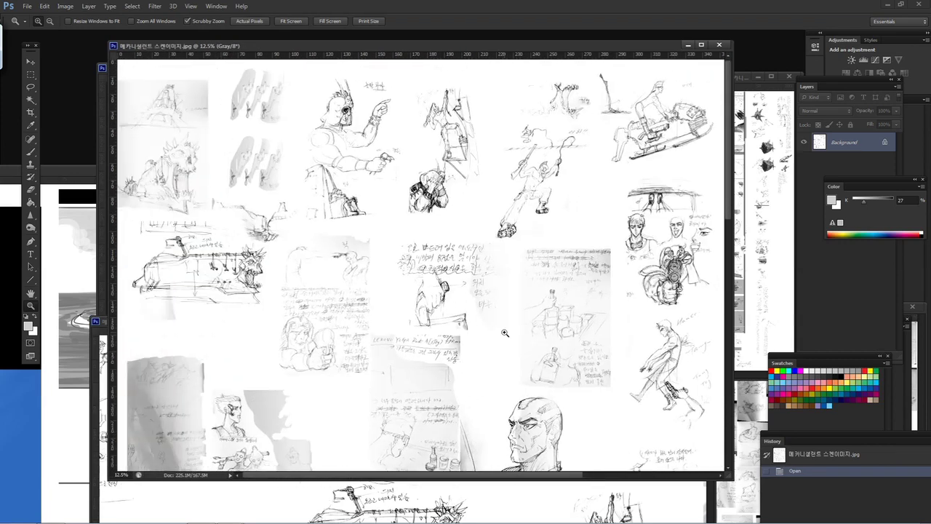
# Examine the scanned sheet's character heads, goggled face, arm machine and backpack sketches down to its lower edge
pyautogui.moveTo(640, 237); pyautogui.dragTo(310, 254)
pyautogui.moveTo(501, 357); pyautogui.dragTo(618, 146)
pyautogui.moveTo(516, 297); pyautogui.dragTo(526, 246)
pyautogui.hotkey('ctrl', 'r')
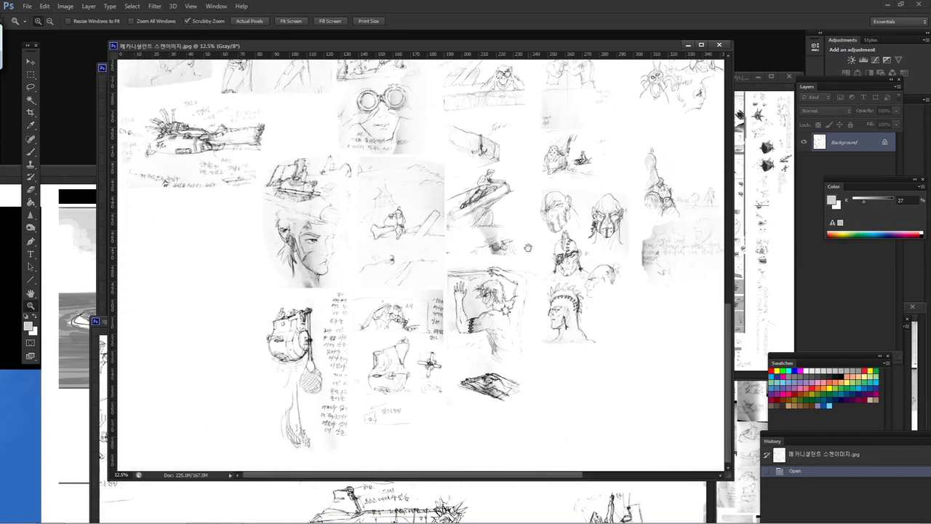
pyautogui.moveTo(524, 201); pyautogui.dragTo(534, 308)
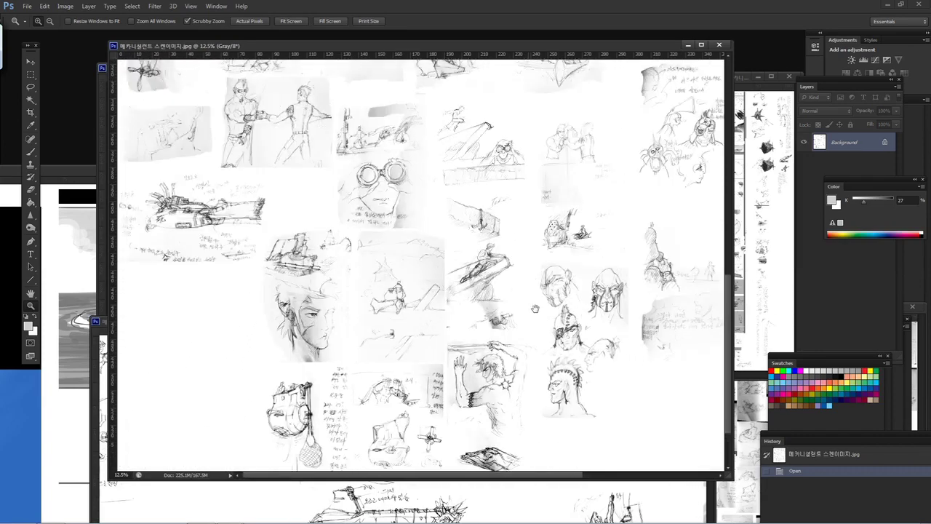
# Bring 메카니설런트 웹툰강의.jpg and 메카니설런트 원본.jpg in front of the scanned sketch sheet
pyautogui.click(752, 184)
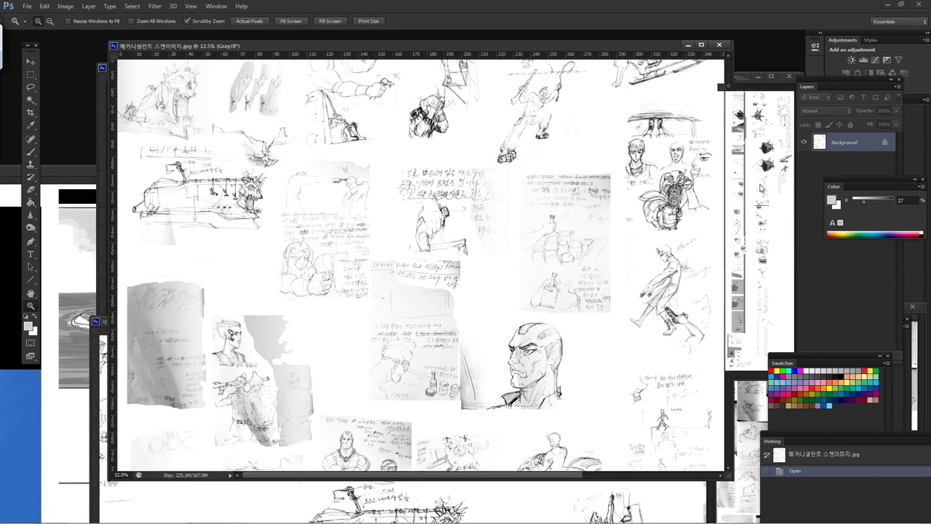
pyautogui.moveTo(742, 83)
pyautogui.mouseDown()
pyautogui.moveTo(520, 102)
pyautogui.moveTo(469, 131)
pyautogui.mouseUp()
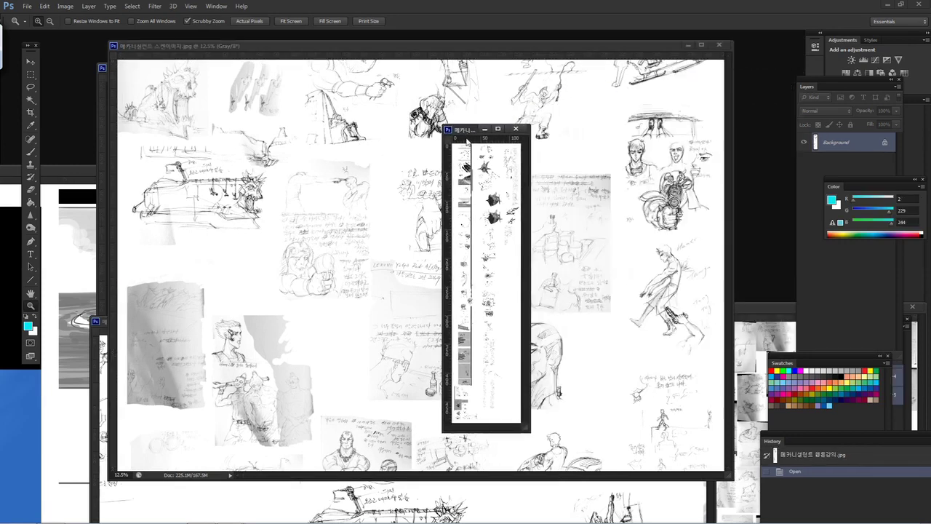
pyautogui.moveTo(756, 306)
pyautogui.mouseDown()
pyautogui.moveTo(404, 148)
pyautogui.moveTo(315, 94)
pyautogui.mouseUp()
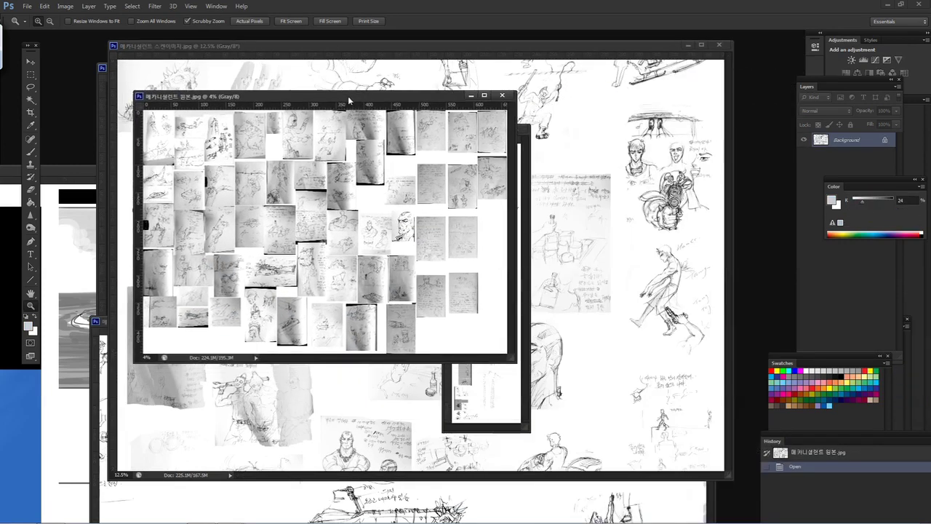
# Enlarge the 메카니설런트 원본.jpg window, magnify the sheet to 12.5% and place the window over the scanned sheet
pyautogui.click(270, 151)
pyautogui.click(270, 151)
pyautogui.moveTo(509, 358); pyautogui.dragTo(796, 508)
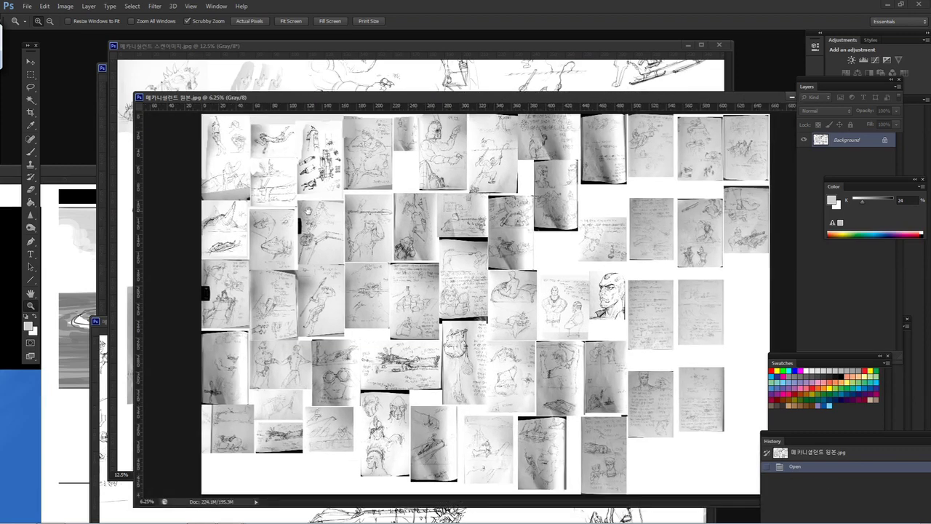
pyautogui.click(296, 156)
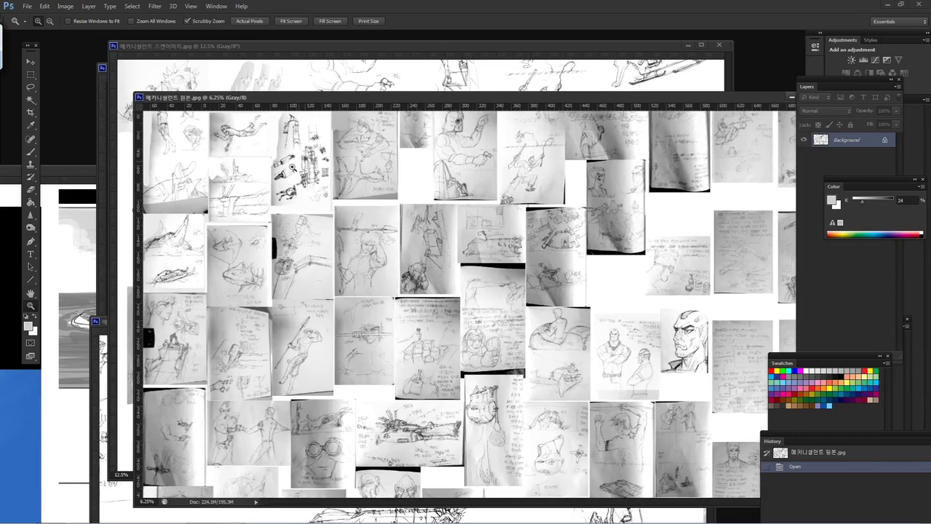
pyautogui.click(290, 167)
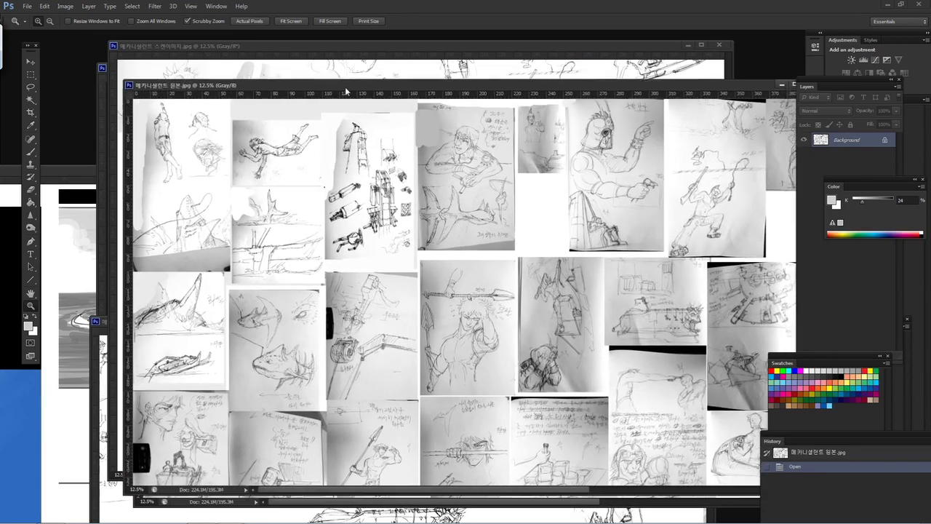
pyautogui.moveTo(346, 91); pyautogui.dragTo(297, 46)
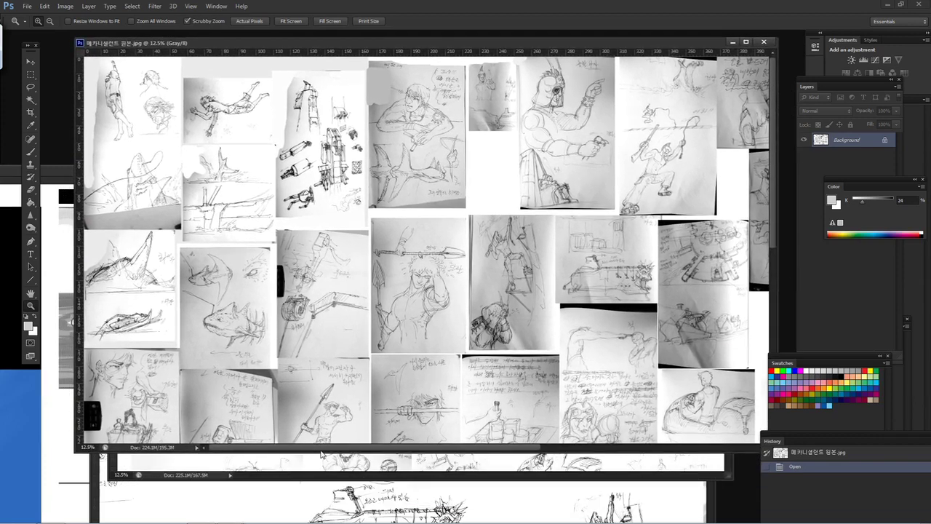
pyautogui.moveTo(320, 451); pyautogui.dragTo(325, 507)
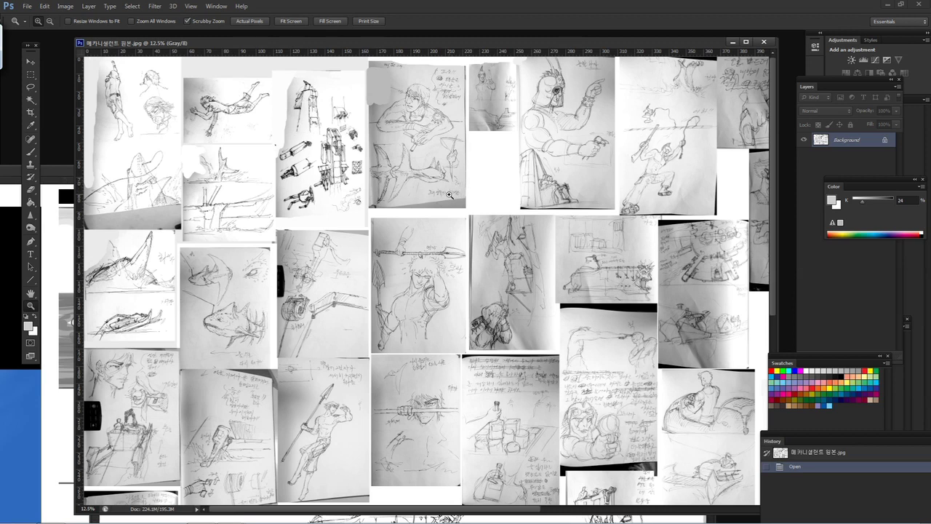
# Inspect the rocket-shaped machine and mechanical arm sketches at 50%, then view them with their neighbours at 33.3%
pyautogui.click(425, 172)
pyautogui.click(425, 172)
pyautogui.moveTo(133, 393); pyautogui.dragTo(340, 490)
pyautogui.click(464, 246)
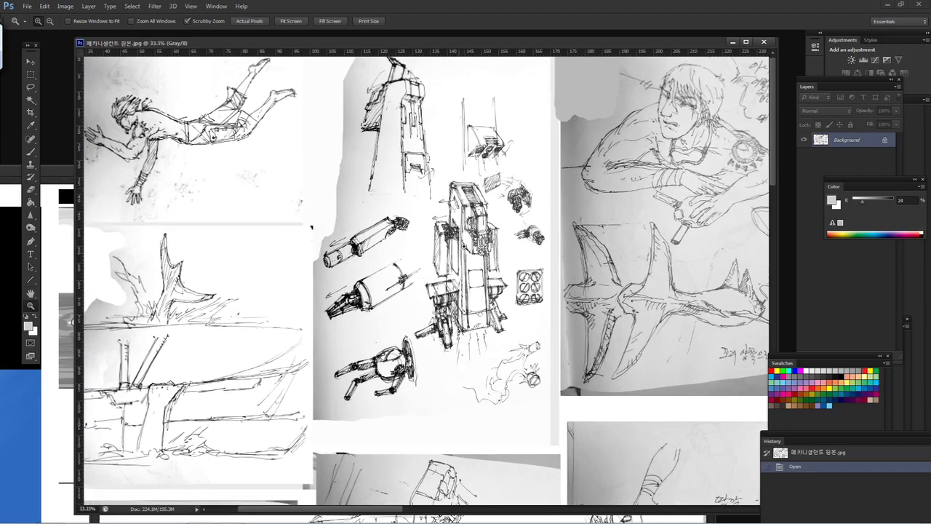
pyautogui.click(467, 246)
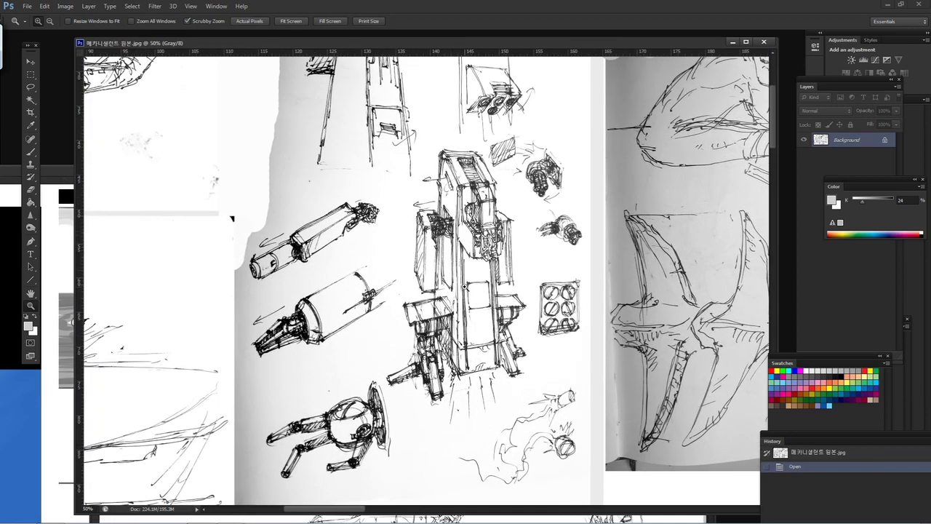
pyautogui.keyDown('alt'); pyautogui.click(451, 305); pyautogui.keyUp('alt')
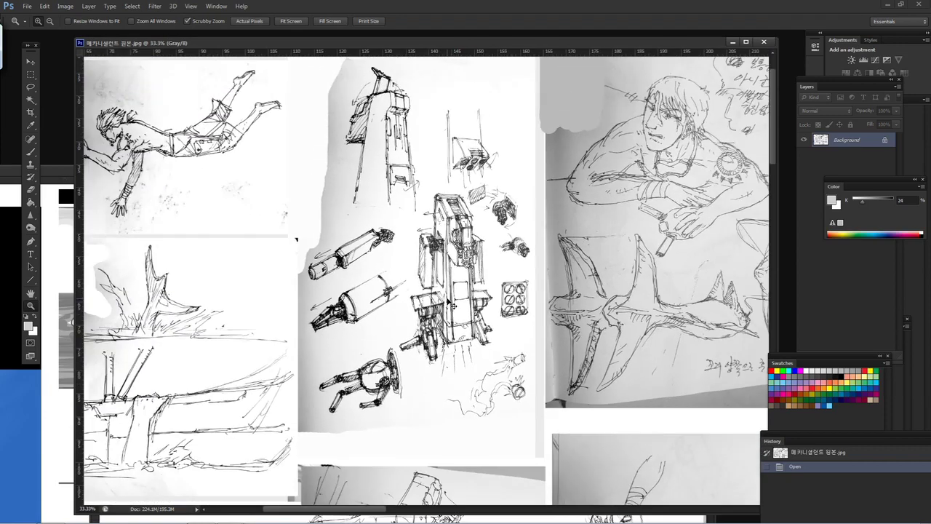
# Examine the original photographed pages with the fish, helmeted warrior, climbing figure and spear bearer at 33.3% magnification
pyautogui.moveTo(392, 413); pyautogui.dragTo(441, 293)
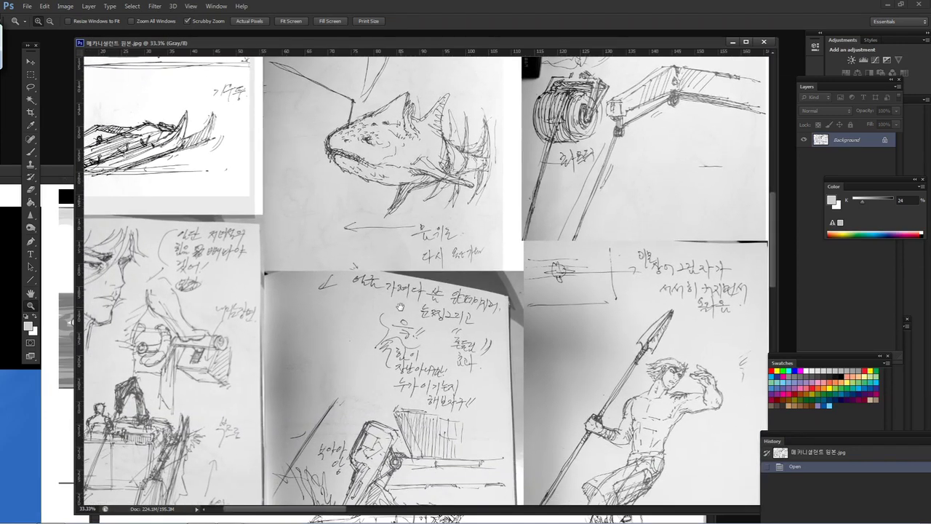
pyautogui.moveTo(404, 223)
pyautogui.mouseDown()
pyautogui.moveTo(432, 286)
pyautogui.moveTo(300, 464)
pyautogui.moveTo(248, 459)
pyautogui.mouseUp()
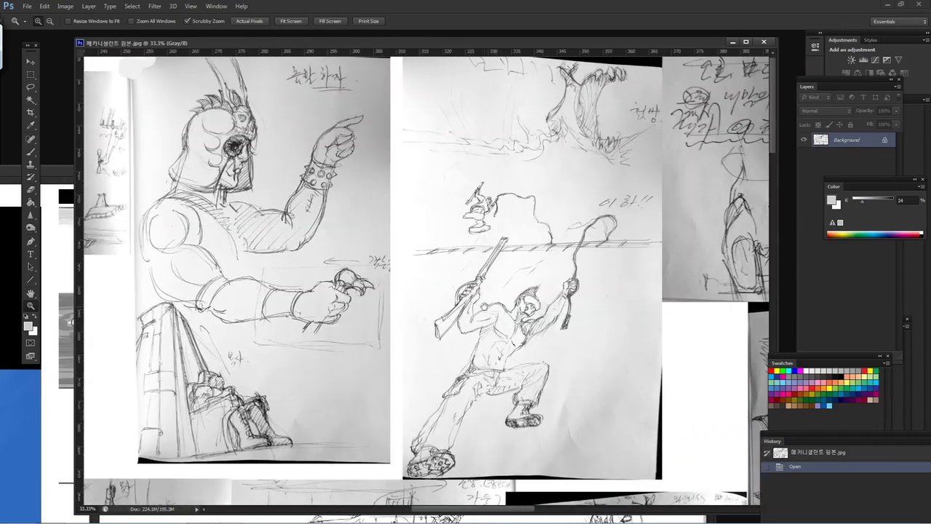
pyautogui.moveTo(370, 313); pyautogui.dragTo(608, 313)
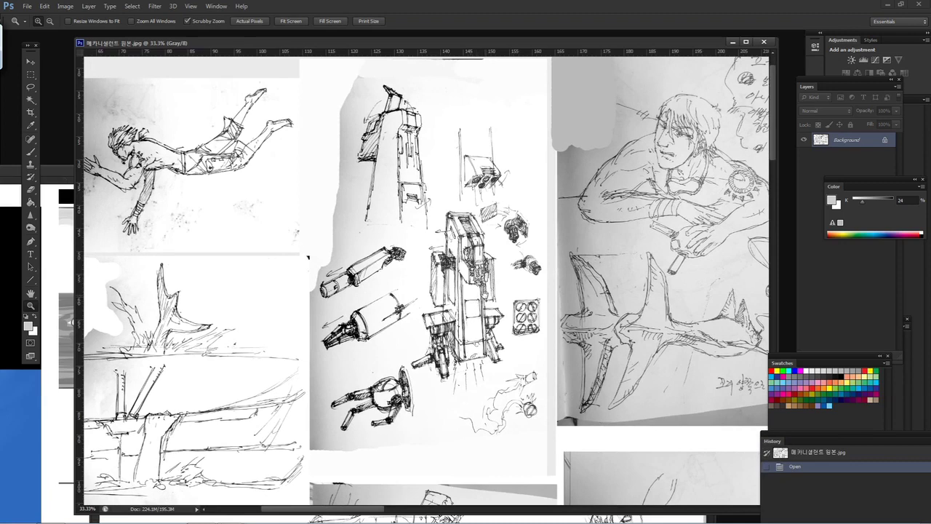
pyautogui.moveTo(387, 336)
pyautogui.mouseDown()
pyautogui.moveTo(543, 370)
pyautogui.moveTo(451, 301)
pyautogui.mouseUp()
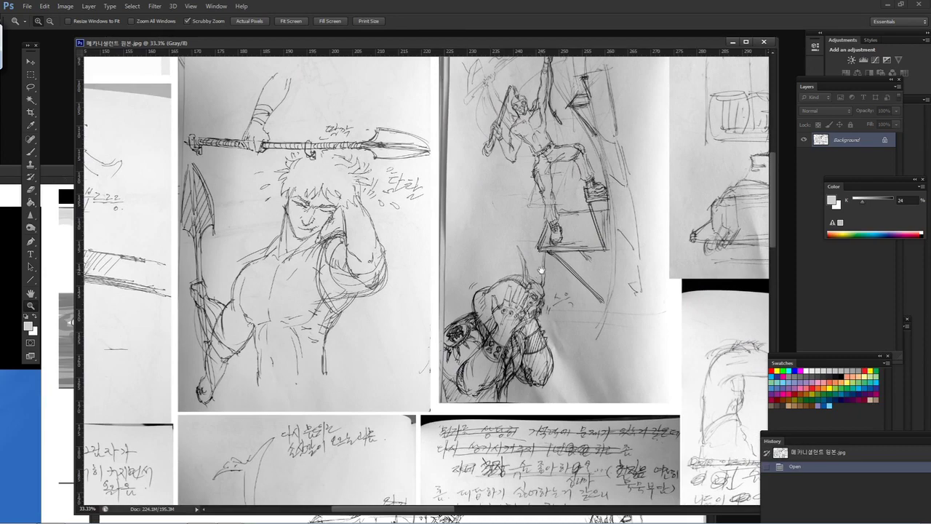
pyautogui.moveTo(593, 241); pyautogui.dragTo(521, 329)
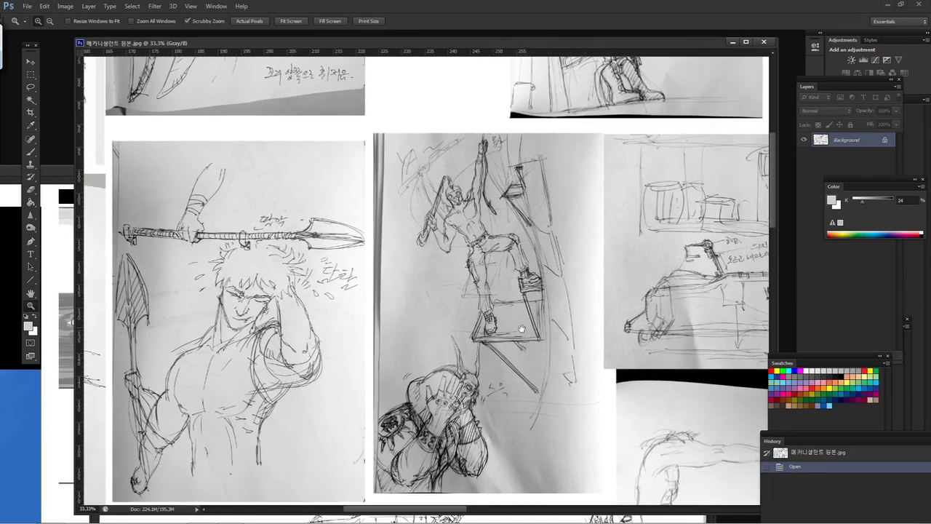
pyautogui.moveTo(540, 242)
pyautogui.mouseDown()
pyautogui.moveTo(489, 290)
pyautogui.moveTo(472, 369)
pyautogui.mouseUp()
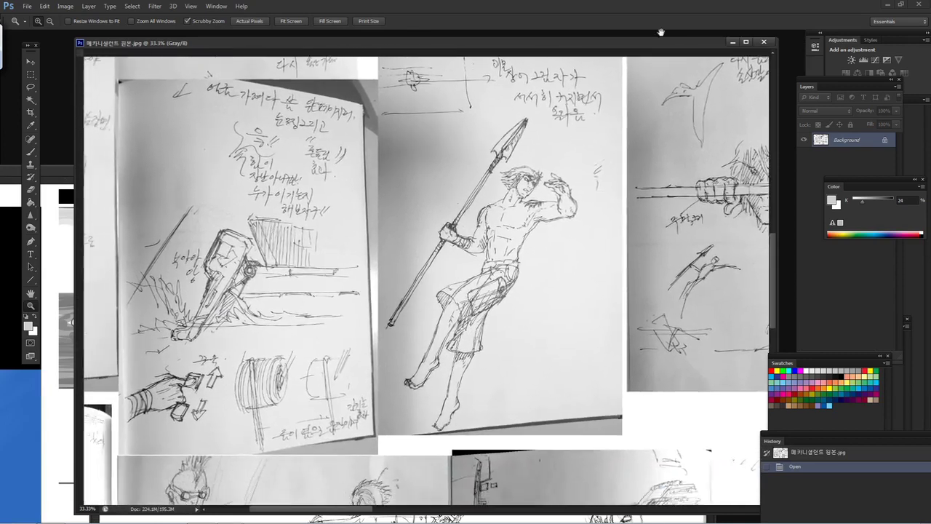
# Move the original sheet's window down, then reposition and enlarge 메카니설런트 웹툰강의.jpg to show it at 12.5%
pyautogui.hotkey('ctrl', 'r')
pyautogui.moveTo(662, 43)
pyautogui.mouseDown()
pyautogui.moveTo(650, 240)
pyautogui.moveTo(665, 306)
pyautogui.mouseUp()
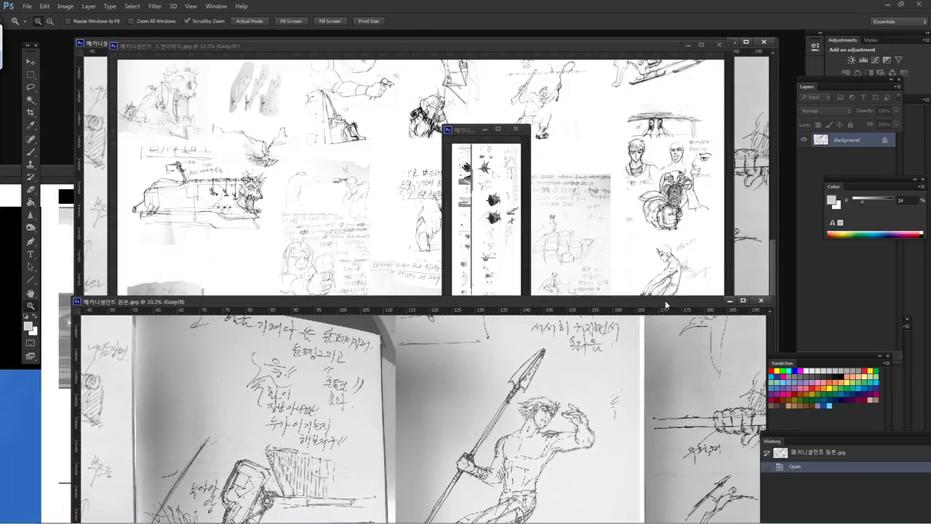
pyautogui.moveTo(91, 43); pyautogui.dragTo(324, 50)
pyautogui.moveTo(392, 347); pyautogui.dragTo(638, 505)
pyautogui.click(443, 93)
pyautogui.moveTo(443, 94); pyautogui.dragTo(547, 320)
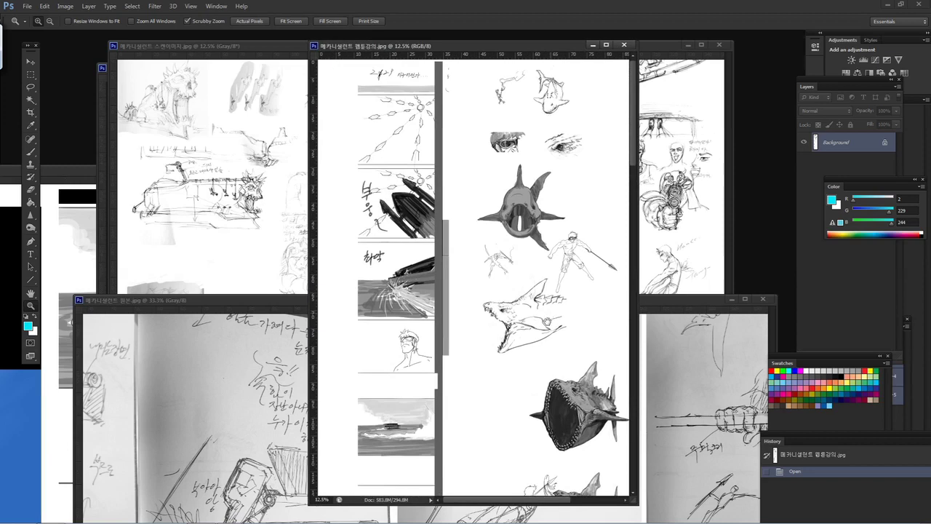
# View the webtoon lecture strip's missile, ocean and circular trail panels at 25% and widen its window
pyautogui.click(401, 104)
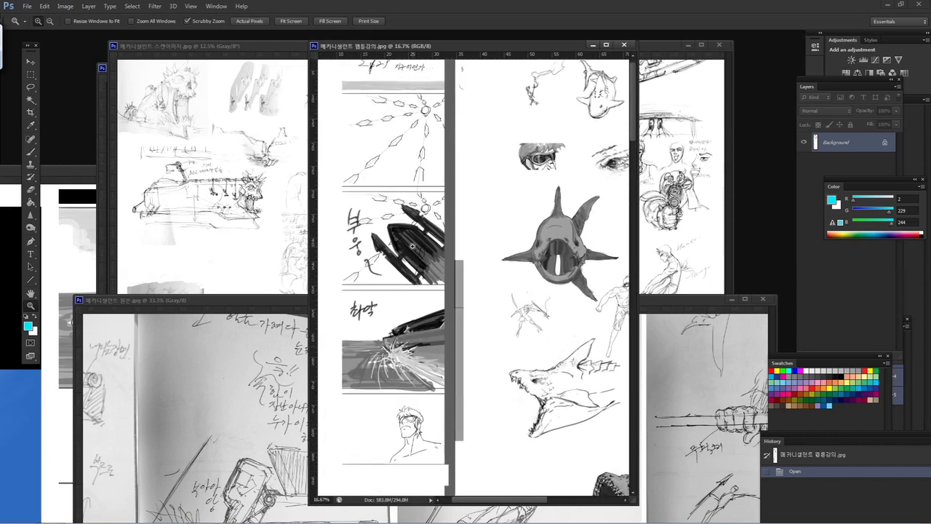
pyautogui.click(391, 118)
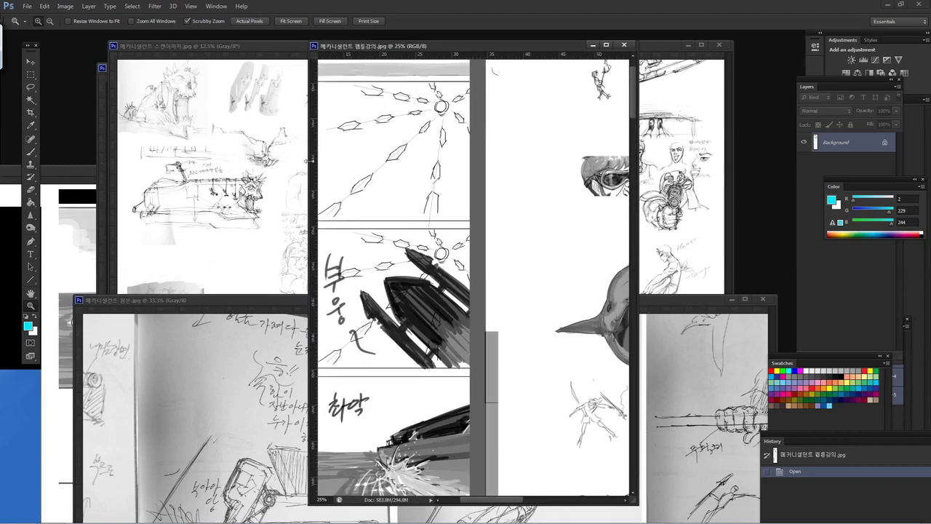
pyautogui.moveTo(387, 254); pyautogui.dragTo(401, 182)
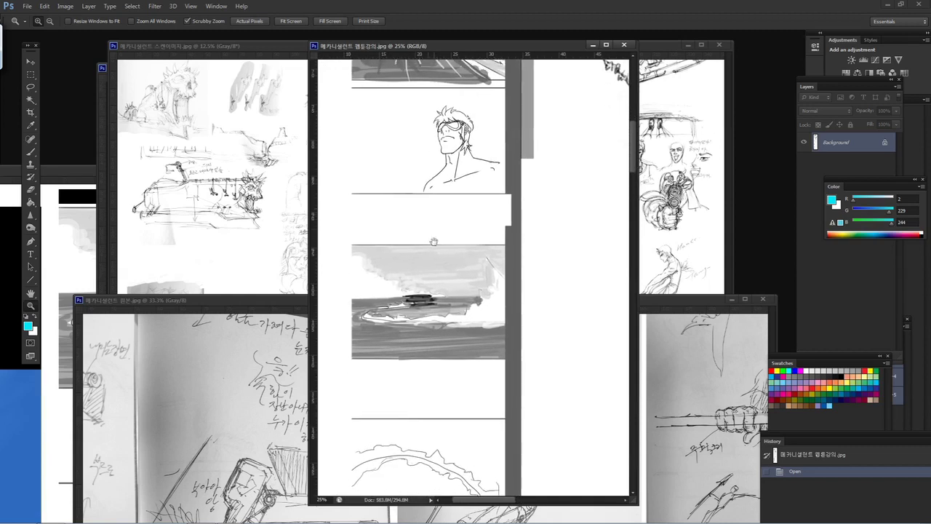
pyautogui.moveTo(427, 389); pyautogui.dragTo(422, 286)
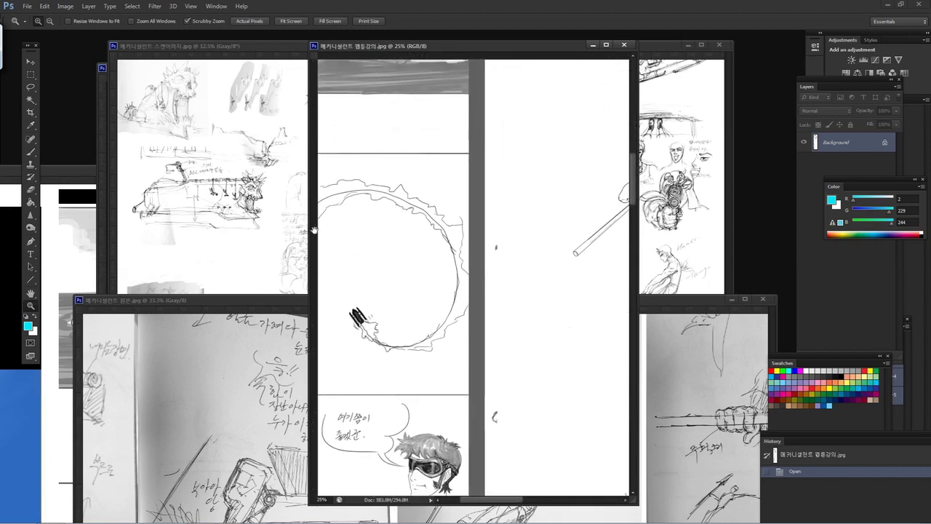
pyautogui.moveTo(309, 235); pyautogui.dragTo(209, 235)
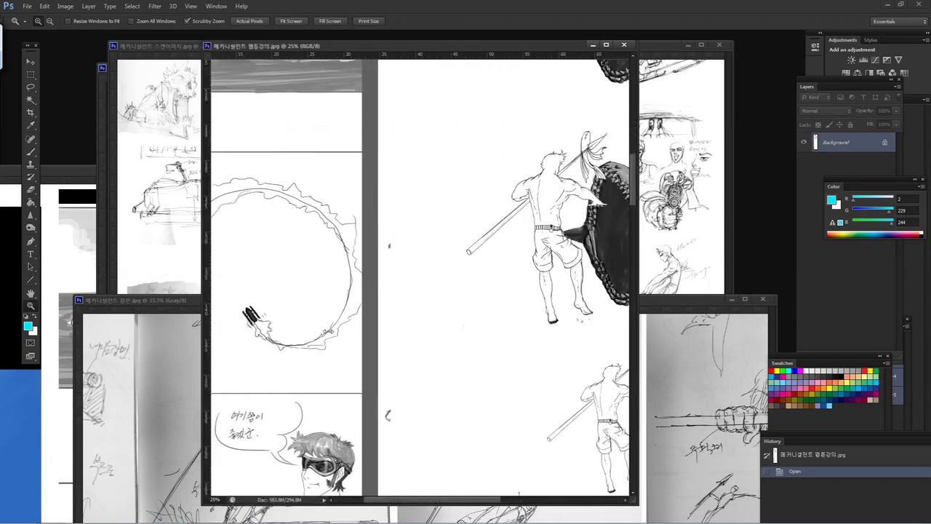
# Look through the goggled man, spear and underwater panels down to the shark sketches near the strip's lower end
pyautogui.moveTo(396, 342); pyautogui.dragTo(393, 258)
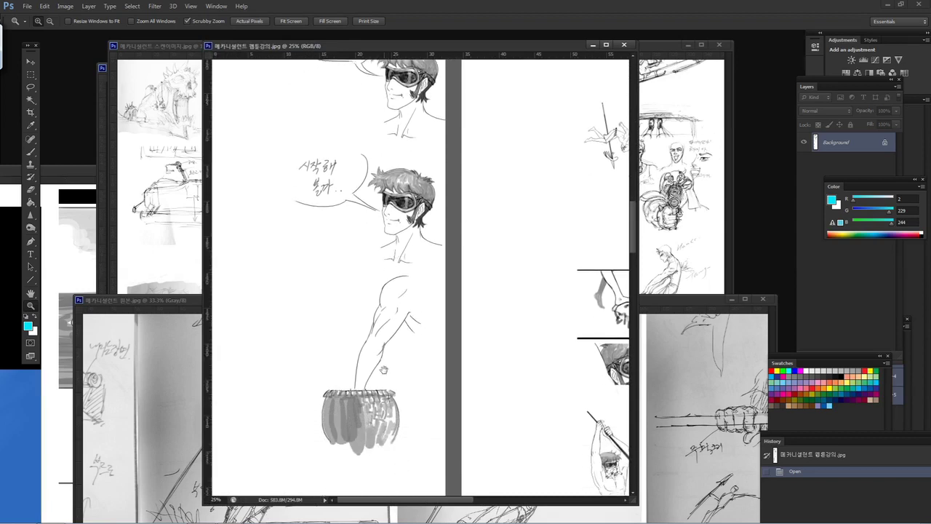
pyautogui.moveTo(386, 466); pyautogui.dragTo(381, 271)
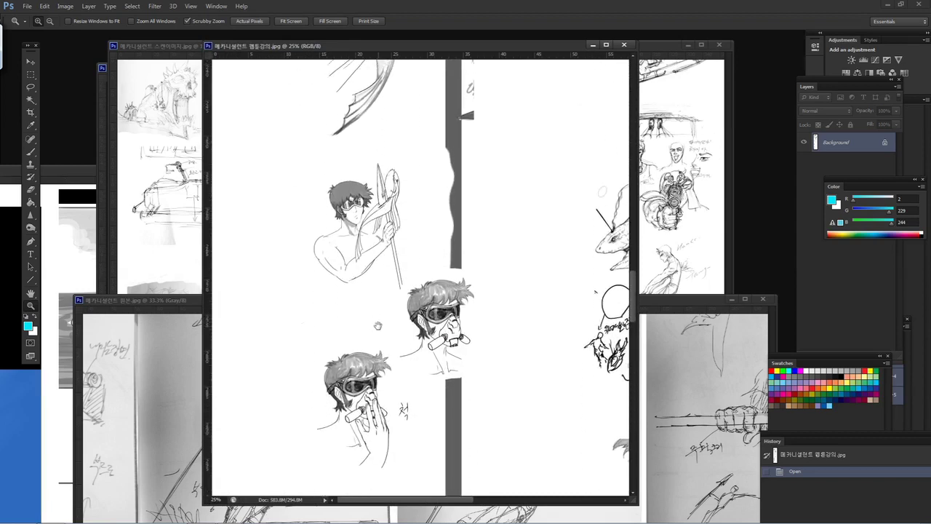
pyautogui.moveTo(381, 365); pyautogui.dragTo(409, 190)
pyautogui.moveTo(387, 339); pyautogui.dragTo(398, 187)
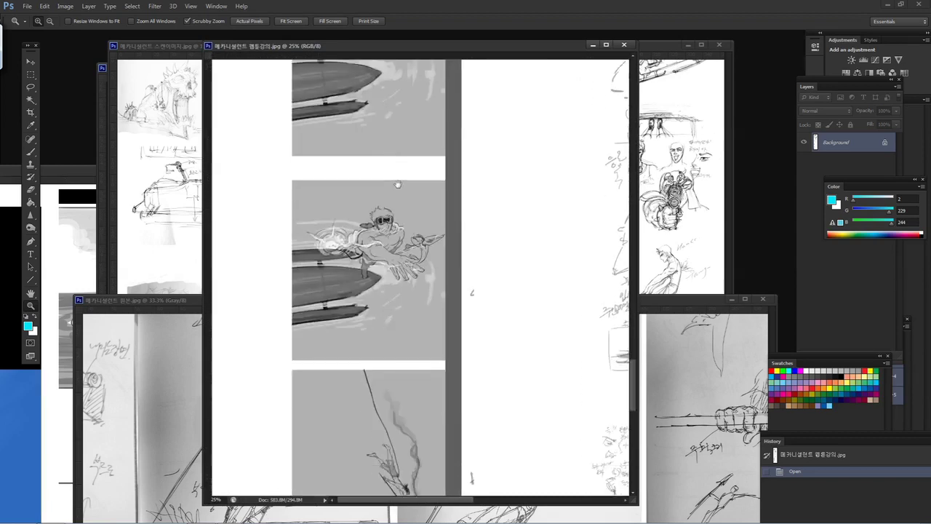
pyautogui.moveTo(369, 406)
pyautogui.mouseDown()
pyautogui.moveTo(399, 277)
pyautogui.moveTo(395, 258)
pyautogui.mouseUp()
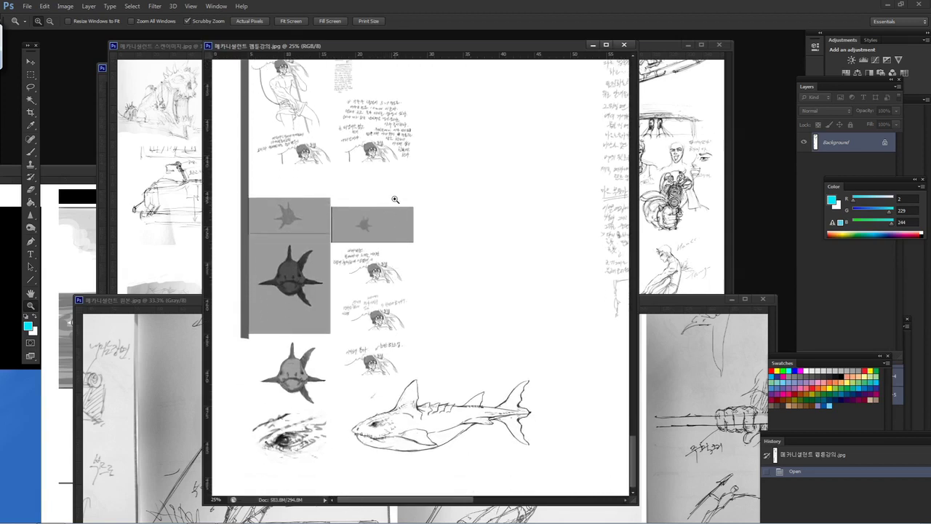
# Examine the handwritten notes and underwater drawings, and view the fish and goggled face sketches together at 16.7%
pyautogui.moveTo(425, 161)
pyautogui.mouseDown()
pyautogui.moveTo(432, 154)
pyautogui.moveTo(381, 316)
pyautogui.mouseUp()
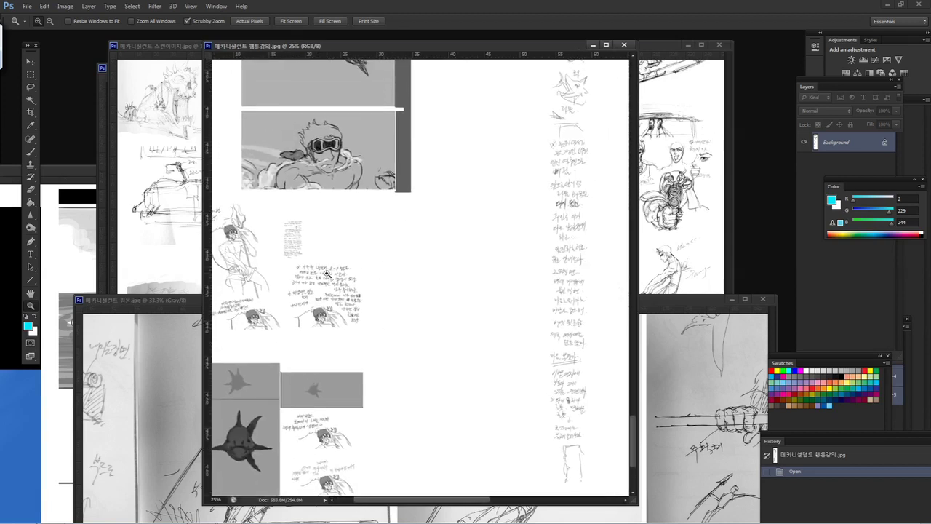
pyautogui.moveTo(342, 283); pyautogui.dragTo(410, 231)
pyautogui.moveTo(522, 166)
pyautogui.mouseDown()
pyautogui.moveTo(419, 349)
pyautogui.moveTo(439, 197)
pyautogui.moveTo(414, 208)
pyautogui.moveTo(414, 370)
pyautogui.moveTo(390, 224)
pyautogui.moveTo(379, 364)
pyautogui.mouseUp()
pyautogui.hotkey('ctrl', '-')
pyautogui.hotkey('ctrl', '-')
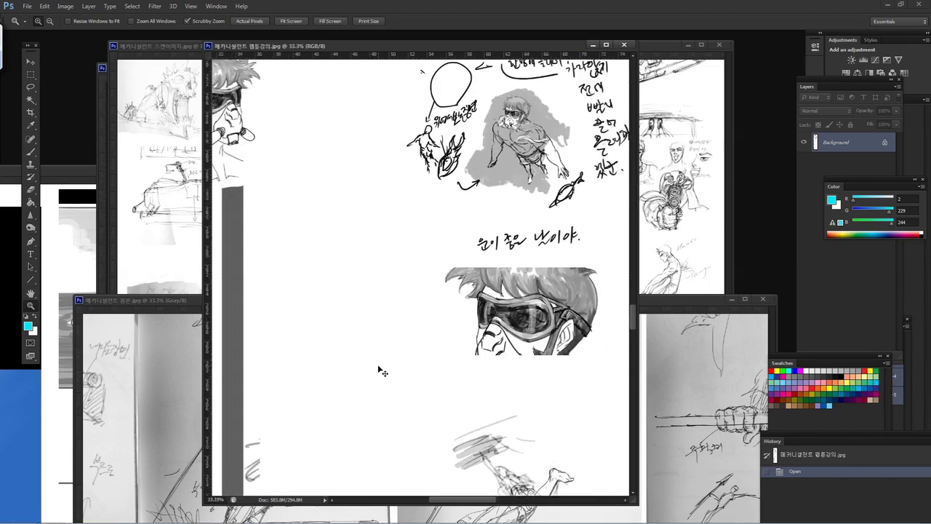
pyautogui.hotkey('ctrl', '-')
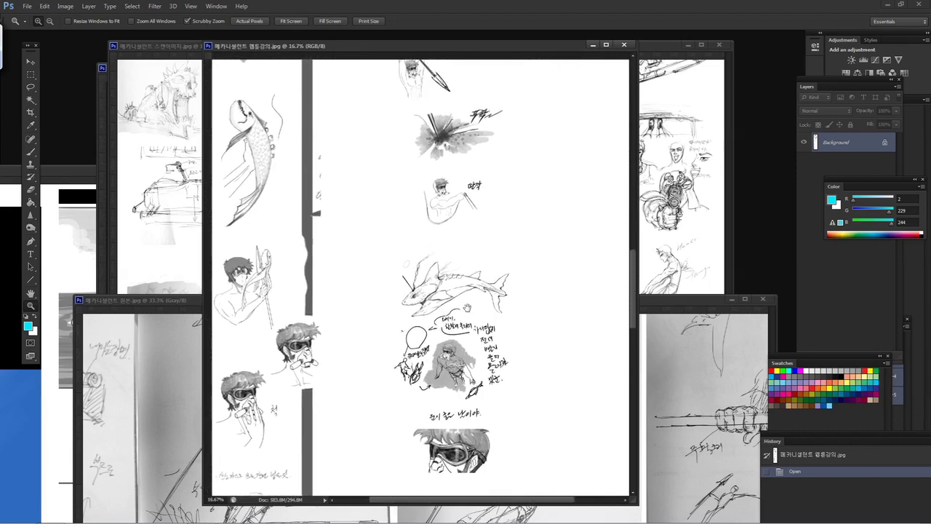
# Look through the handwritten notes and shark sketches near the webtoon lecture strip's lower end, and move its window down out of the way
pyautogui.moveTo(445, 395); pyautogui.dragTo(426, 185)
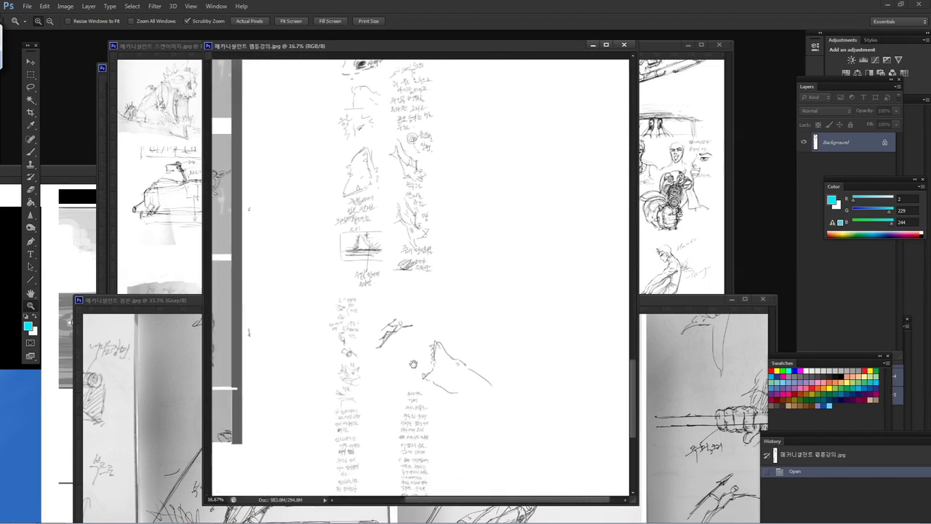
pyautogui.moveTo(408, 398); pyautogui.dragTo(443, 162)
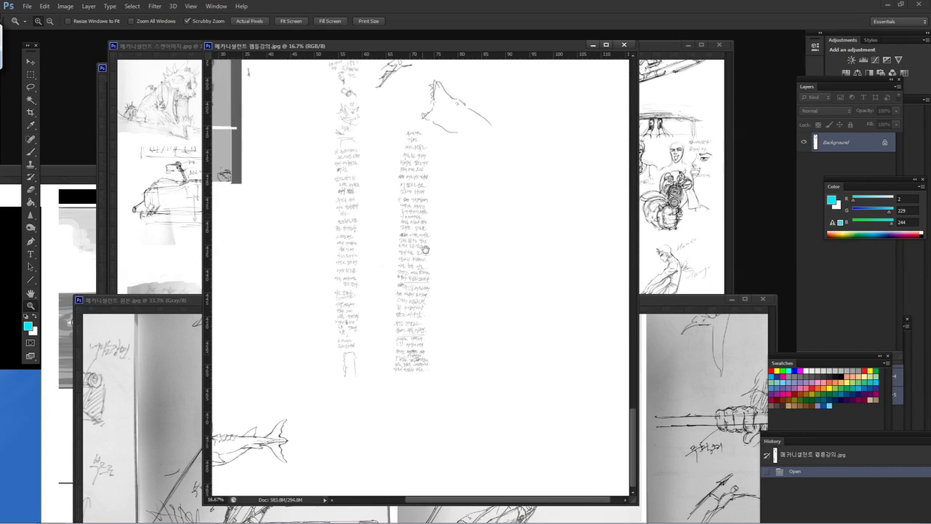
pyautogui.moveTo(397, 76); pyautogui.dragTo(474, 177)
pyautogui.moveTo(407, 44); pyautogui.dragTo(522, 212)
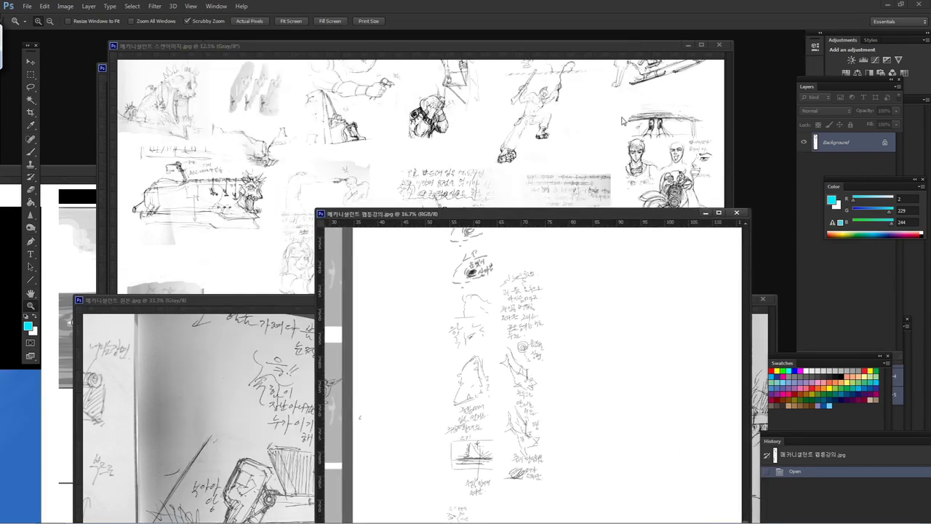
# Bring 메카니설런트 스캔이미지.jpg to the front and view the scanned sketches at the head of the sheet
pyautogui.click(606, 101)
pyautogui.moveTo(411, 48); pyautogui.dragTo(416, 49)
pyautogui.scroll(2, 358, 101)
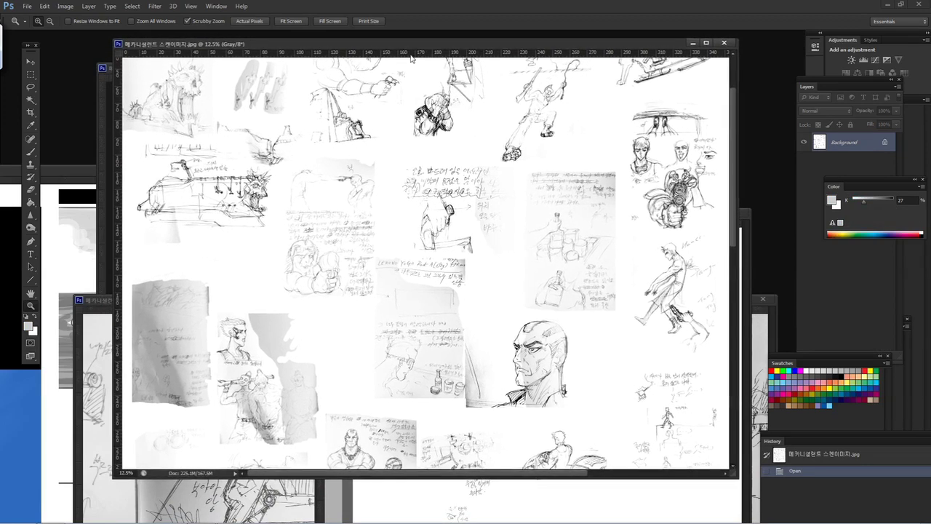
pyautogui.scroll(2, 317, 135)
pyautogui.scroll(1, 500, 335)
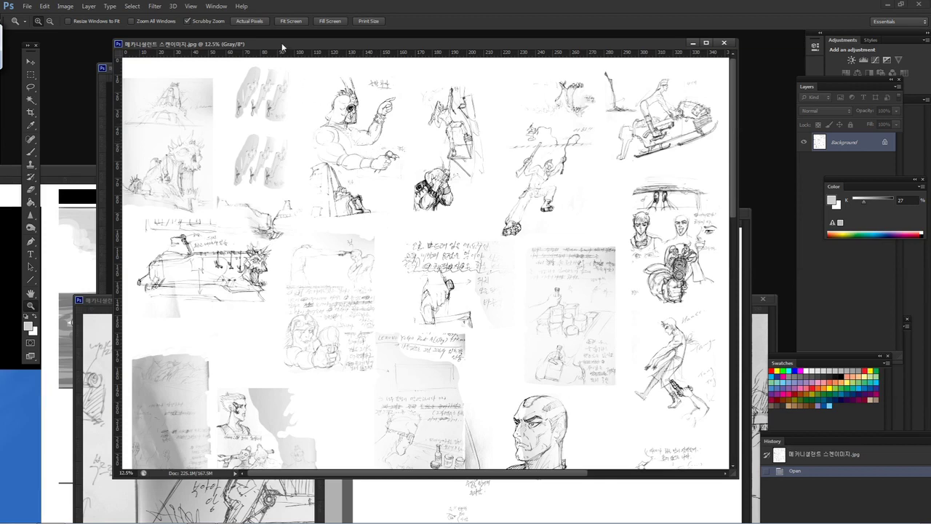
# Widen the scanned sketches window to show more of the sheet, and move it aside to uncover the windows behind
pyautogui.moveTo(274, 48); pyautogui.dragTo(251, 46)
pyautogui.moveTo(715, 127); pyautogui.dragTo(802, 157)
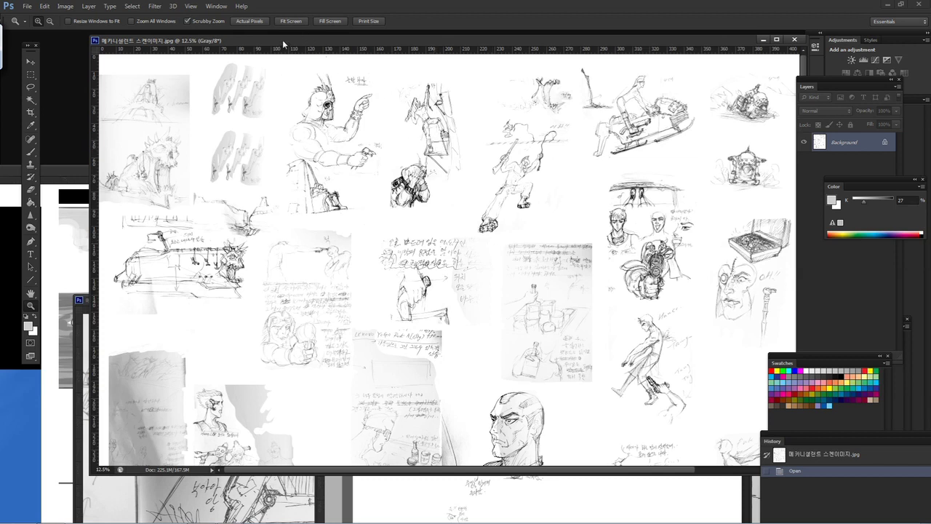
pyautogui.moveTo(282, 39); pyautogui.dragTo(630, 172)
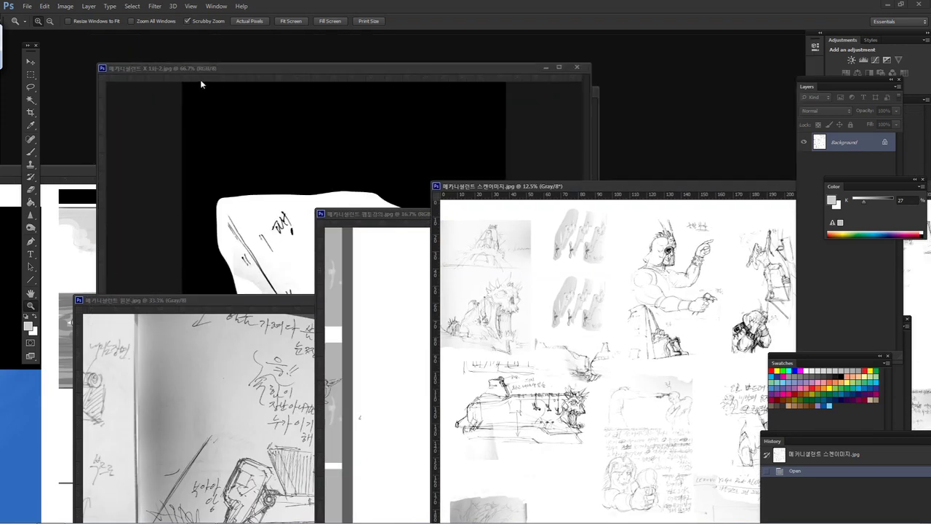
# Move the 메카니설런트 X 1화-2.jpg window aside and reposition 34강 자료.jpg to uncover the remaining artwork windows
pyautogui.moveTo(229, 69); pyautogui.dragTo(533, 76)
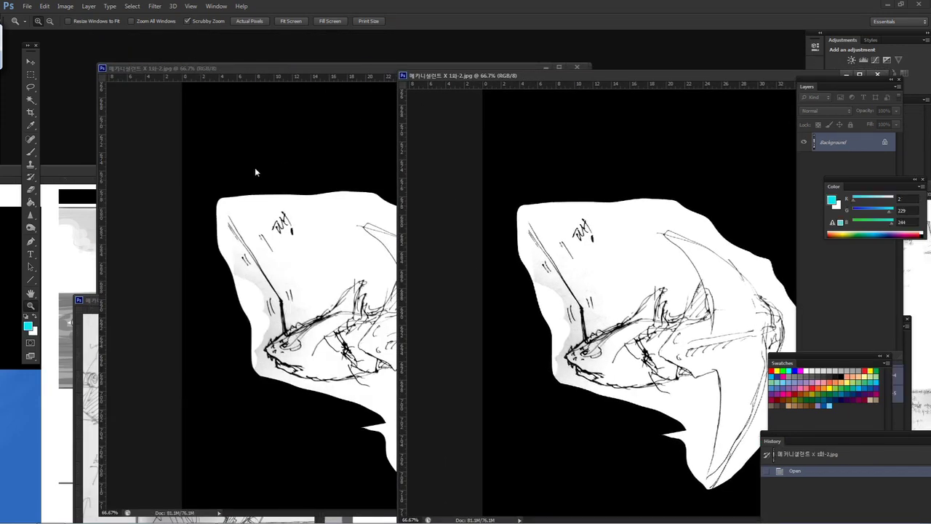
pyautogui.moveTo(218, 174); pyautogui.dragTo(410, 53)
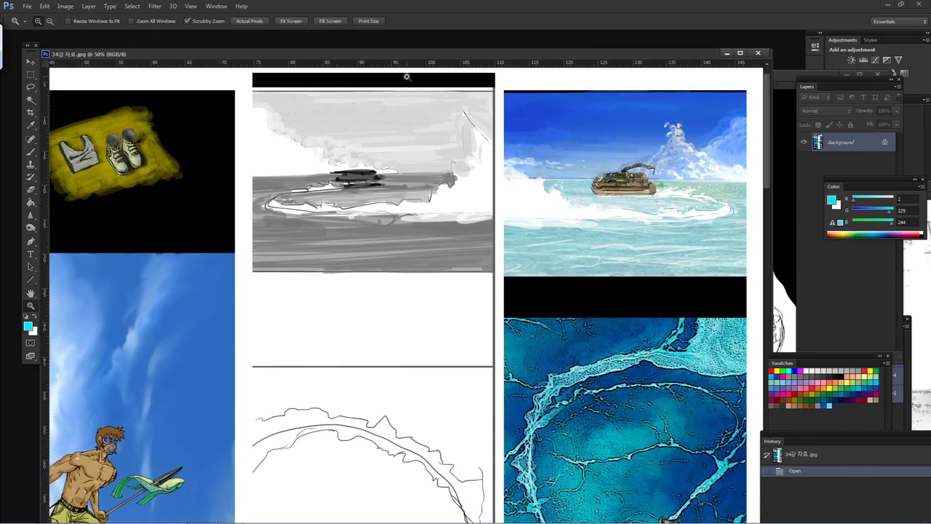
pyautogui.moveTo(369, 52); pyautogui.dragTo(522, 109)
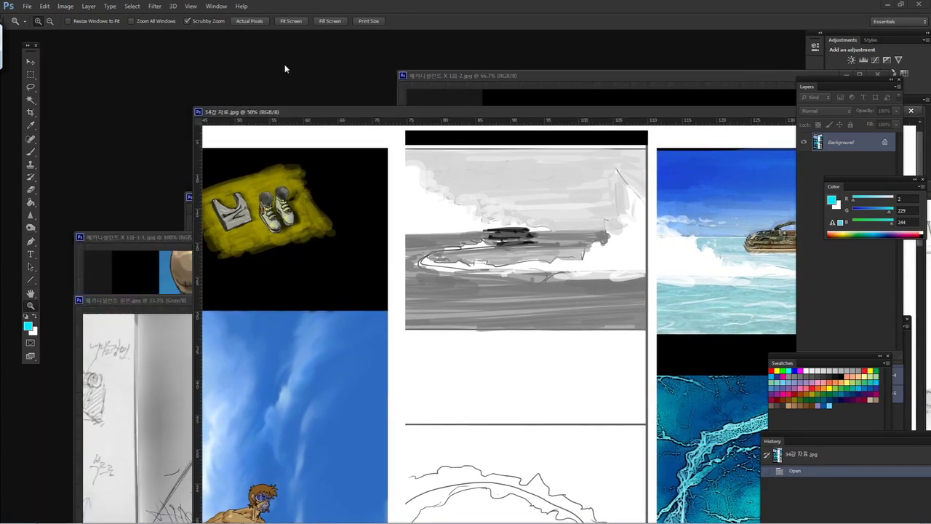
# Shift the original photographed pages aside and bring 메카니설런트 X 1화-1-1.jpg up to the front in full view
pyautogui.click(141, 300)
pyautogui.moveTo(140, 300)
pyautogui.mouseDown()
pyautogui.moveTo(182, 98)
pyautogui.moveTo(163, 53)
pyautogui.moveTo(323, 59)
pyautogui.moveTo(379, 135)
pyautogui.moveTo(378, 156)
pyautogui.mouseUp()
pyautogui.moveTo(136, 234)
pyautogui.mouseDown()
pyautogui.moveTo(157, 77)
pyautogui.moveTo(143, 53)
pyautogui.mouseUp()
# View the finished strip's colored underwater panels of the green shark and the goggled diver holding the spear
pyautogui.scroll(5, 305, 281)
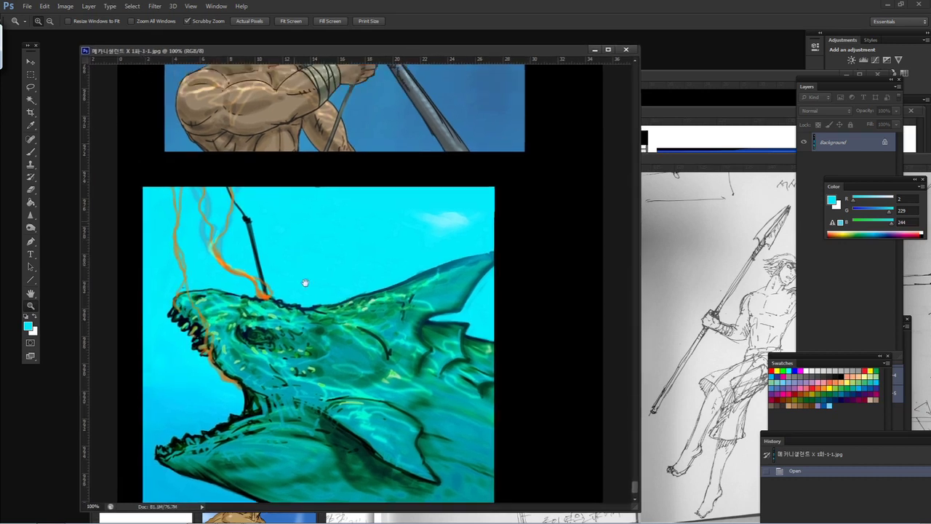
pyautogui.scroll(1, 334, 319)
pyautogui.hotkey('ctrl', 'r')
pyautogui.scroll(-1, 345, 298)
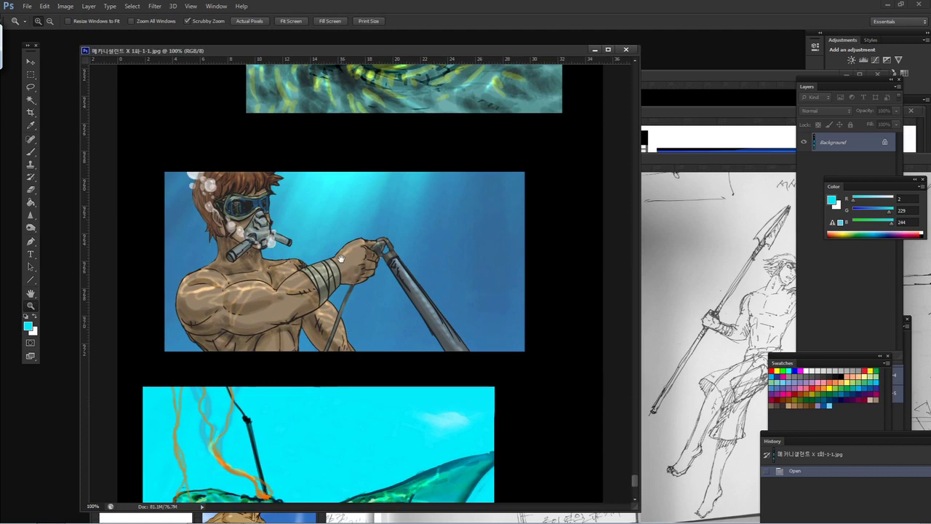